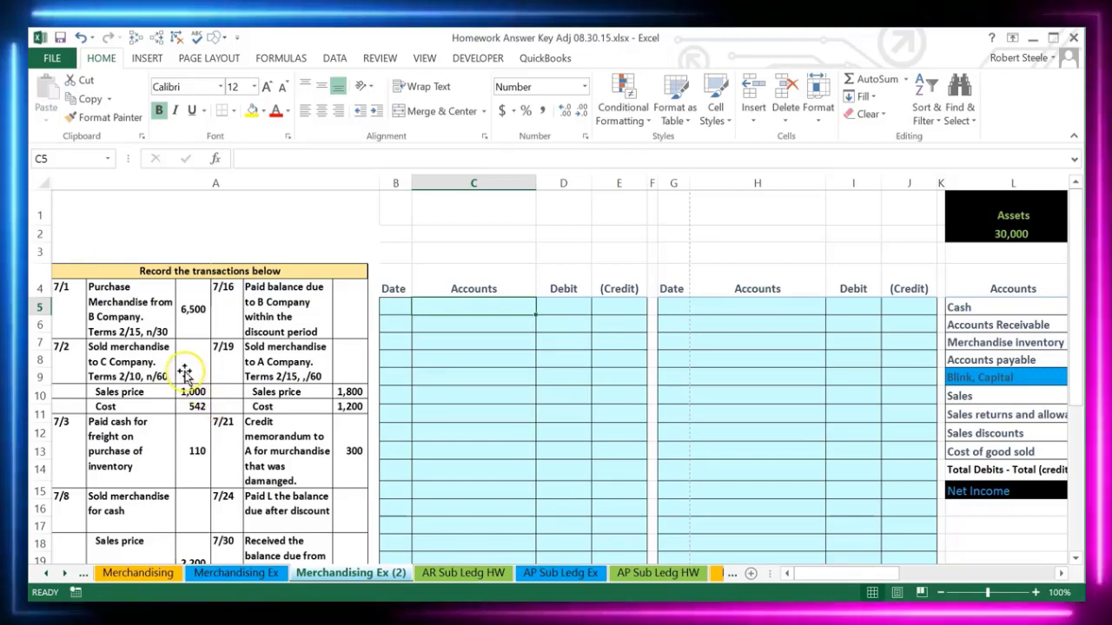
Look across the worksheet from the transaction list and blank journal columns to the trial balance
{"action": "left_click", "coordinate": [451, 326]}
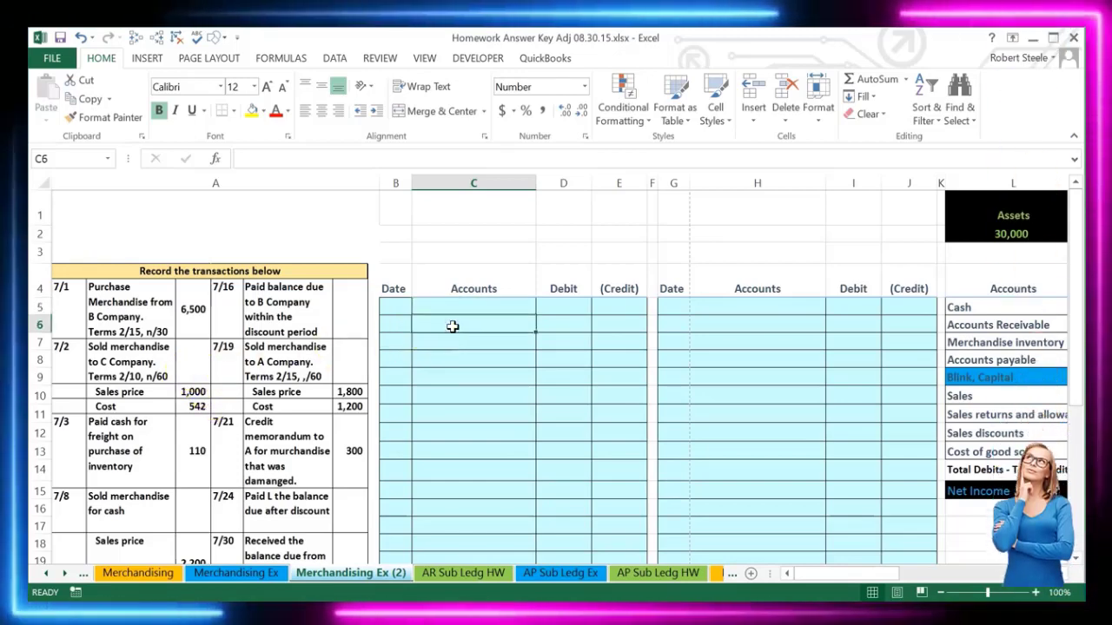
{"action": "key", "text": "Right"}
{"action": "key", "text": "Right"}
{"action": "key", "text": "Right"}
{"action": "key", "text": "Right"}
{"action": "key", "text": "Right"}
{"action": "key", "text": "Right"}
{"action": "key", "text": "Right"}
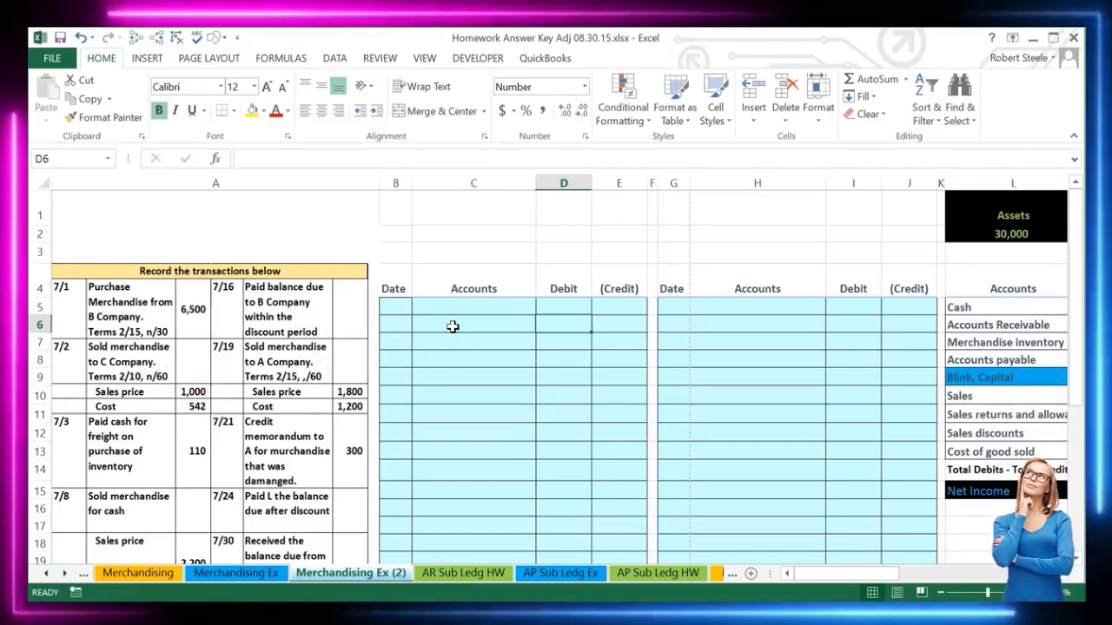
{"action": "key", "text": "Right"}
{"action": "key", "text": "Right"}
{"action": "key", "text": "Right"}
{"action": "key", "text": "Right"}
{"action": "key", "text": "Right"}
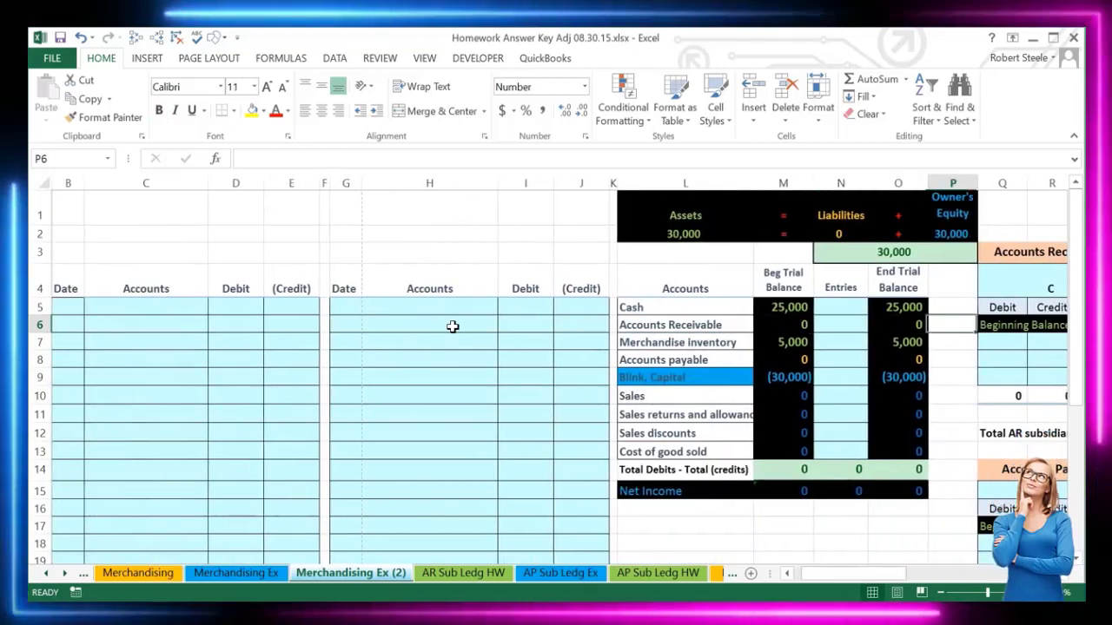
{"action": "key", "text": "Right"}
{"action": "key", "text": "Right"}
{"action": "key", "text": "Right"}
{"action": "key", "text": "Right"}
Examine the trial balance's Entries column and the asset, liability, equity and income statement accounts in the beginning balances
{"action": "left_click_drag", "start_coordinate": [663, 308], "coordinate": [674, 442]}
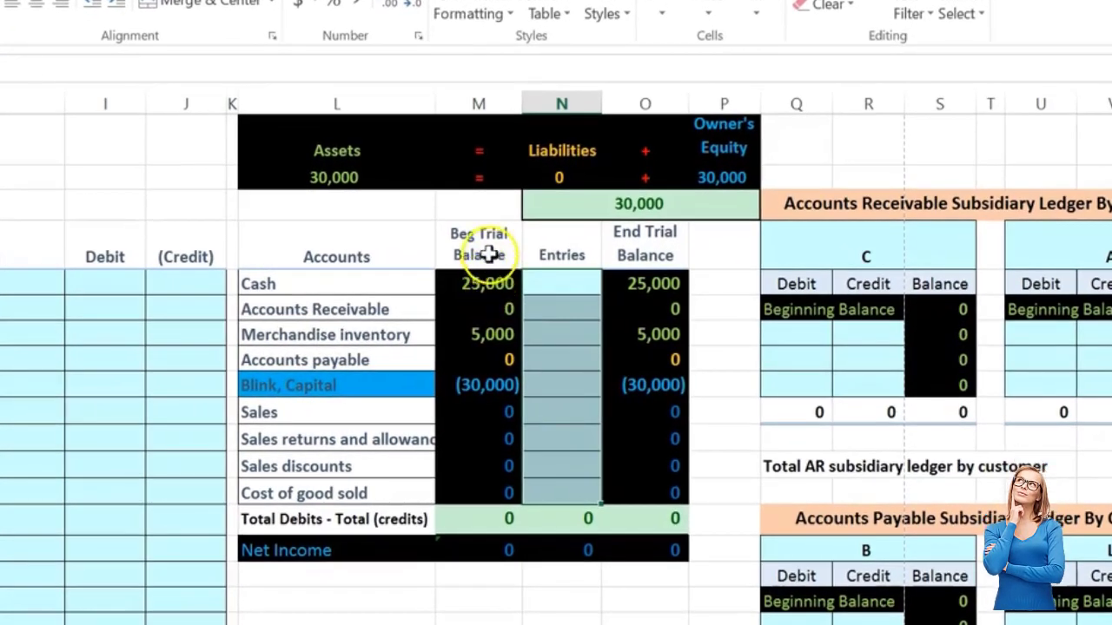
{"action": "left_click", "coordinate": [501, 256]}
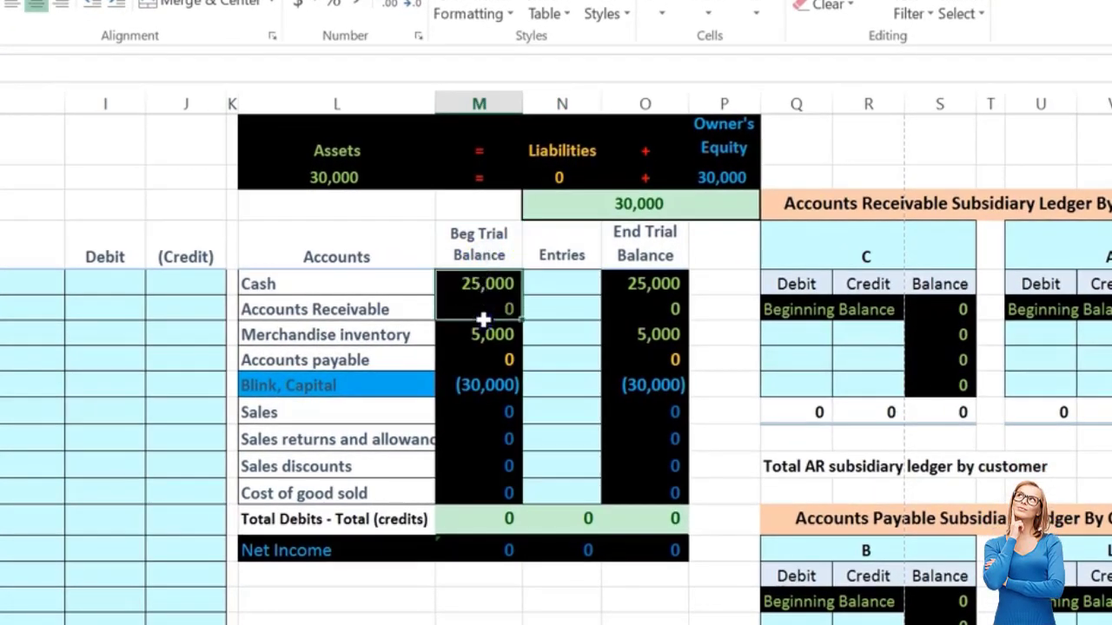
{"action": "left_click_drag", "start_coordinate": [483, 320], "coordinate": [483, 335]}
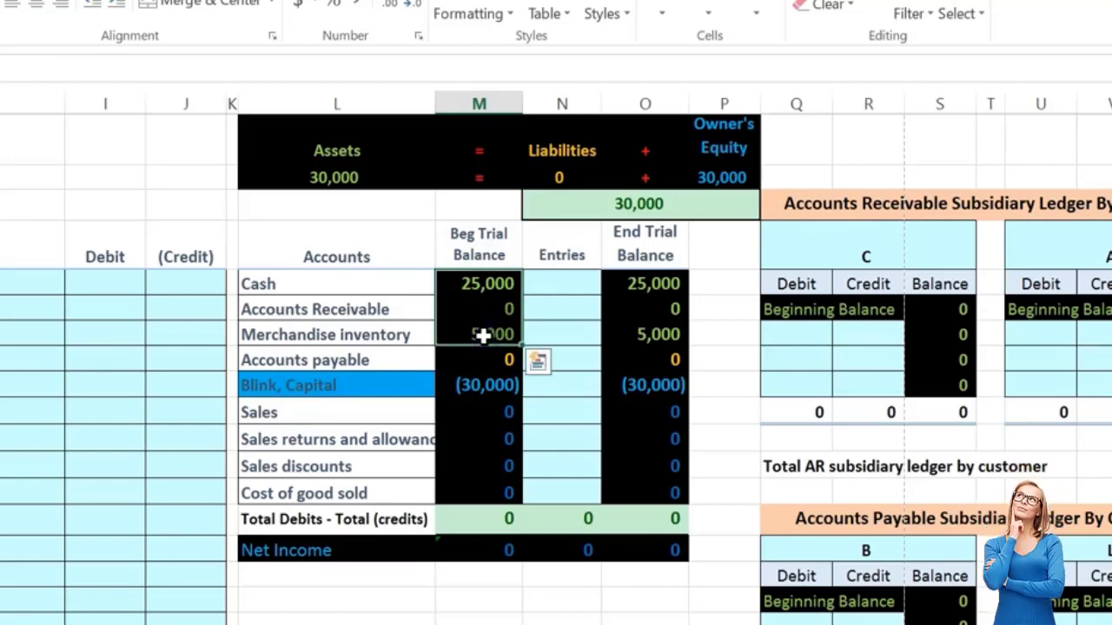
{"action": "left_click", "coordinate": [482, 385]}
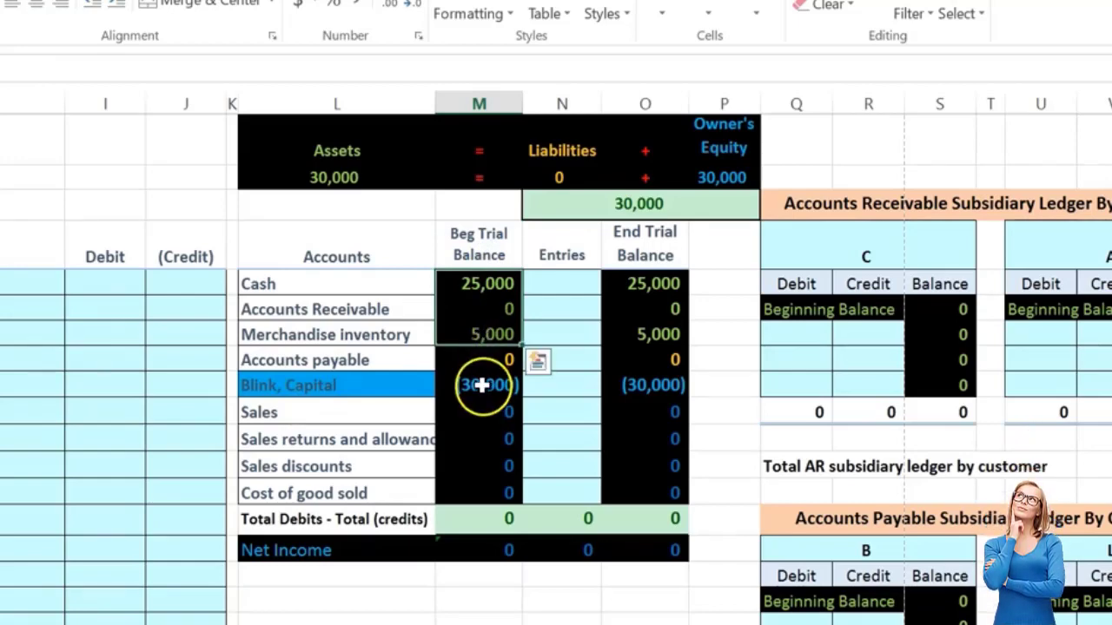
{"action": "left_click_drag", "start_coordinate": [479, 402], "coordinate": [471, 481]}
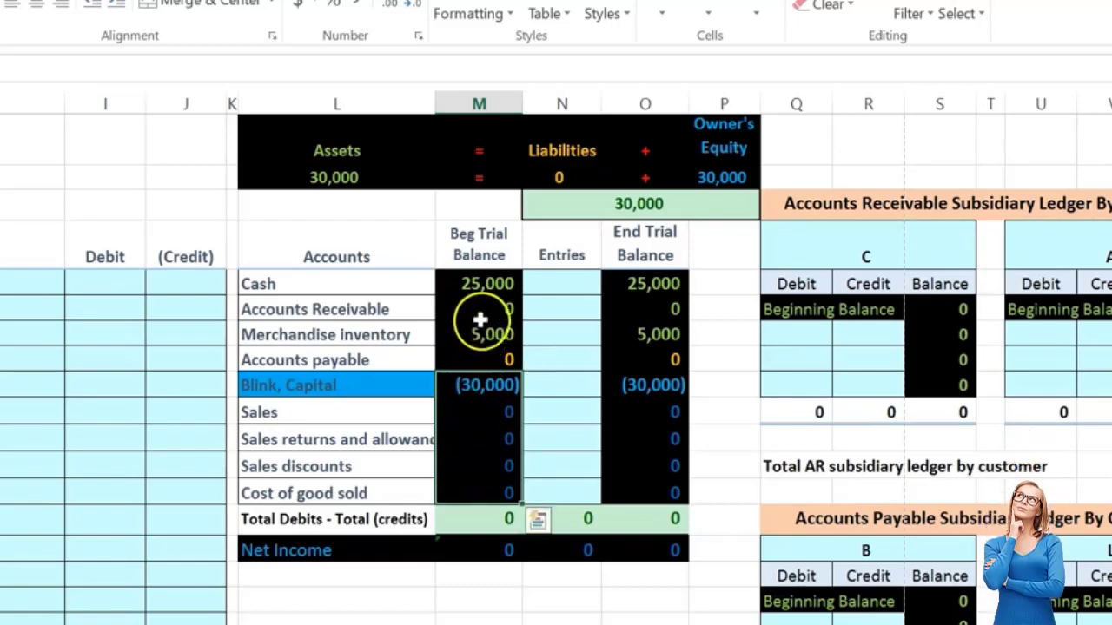
{"action": "left_click_drag", "start_coordinate": [472, 283], "coordinate": [470, 354]}
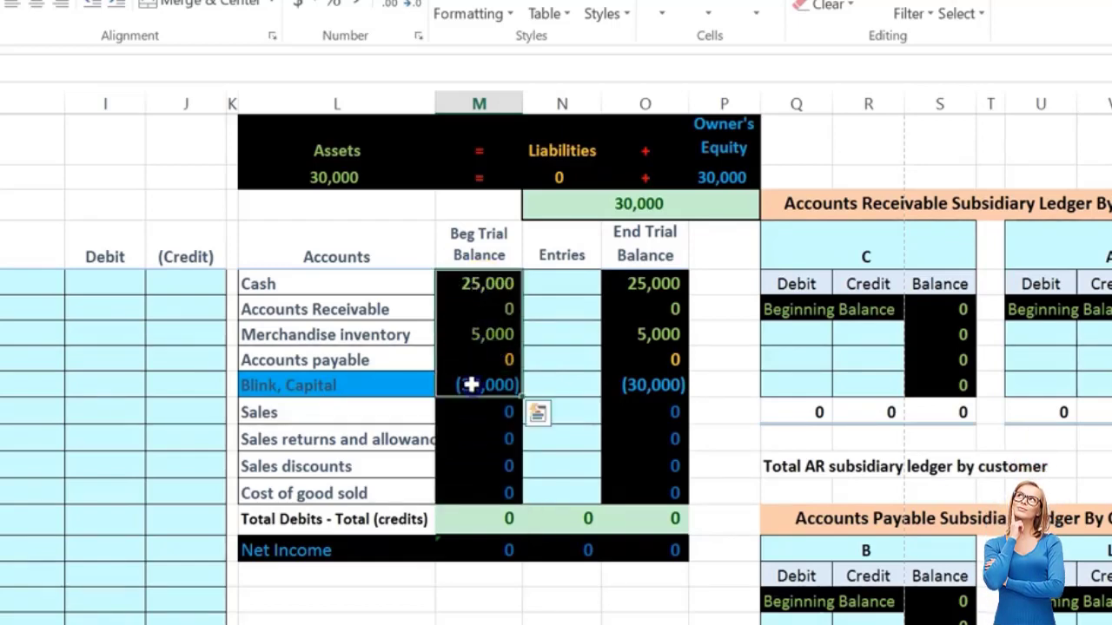
Inspect the sum formulas in the Total Debits - Total (credits) row for the beginning balance, entries and ending balance
{"action": "left_click", "coordinate": [479, 516]}
{"action": "key", "text": "alt+equal"}
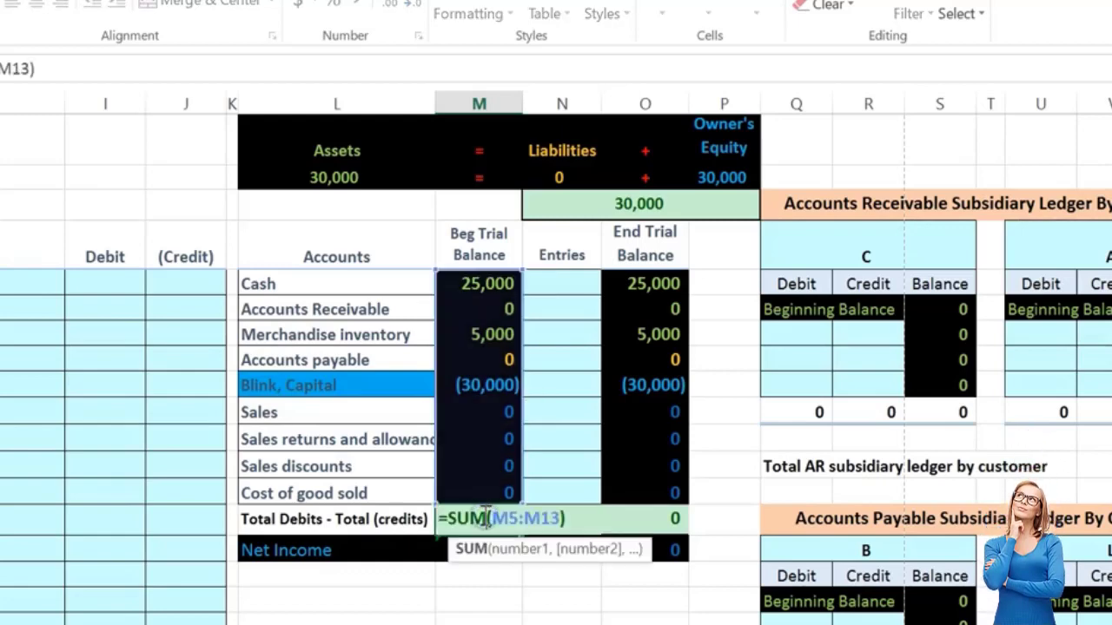
{"action": "key", "text": "Return"}
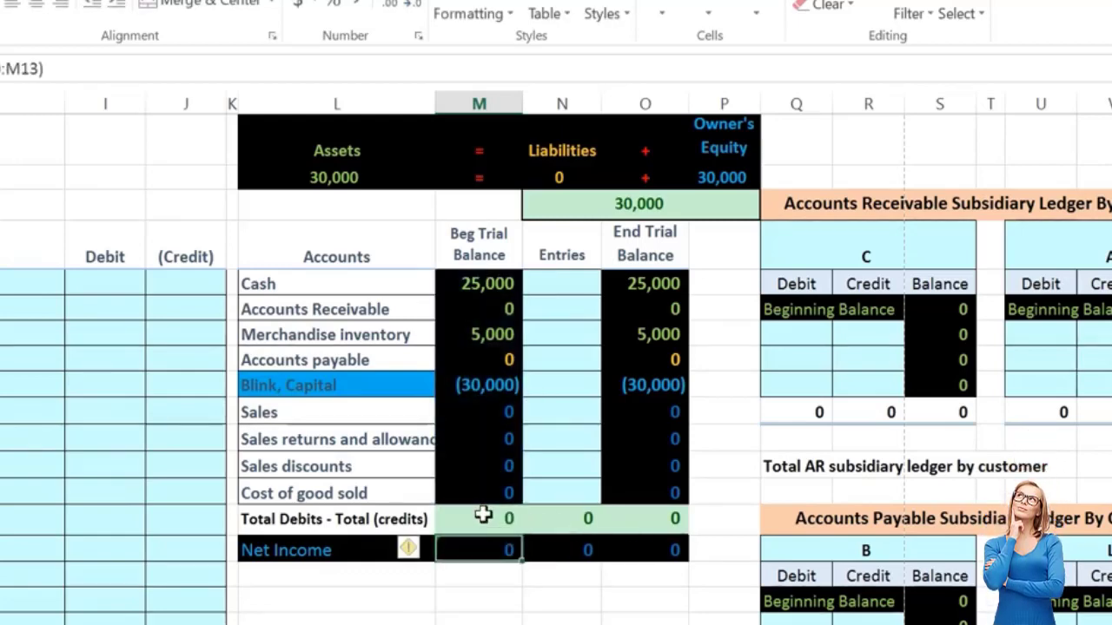
{"action": "left_click", "coordinate": [551, 518]}
{"action": "key", "text": "alt+equal"}
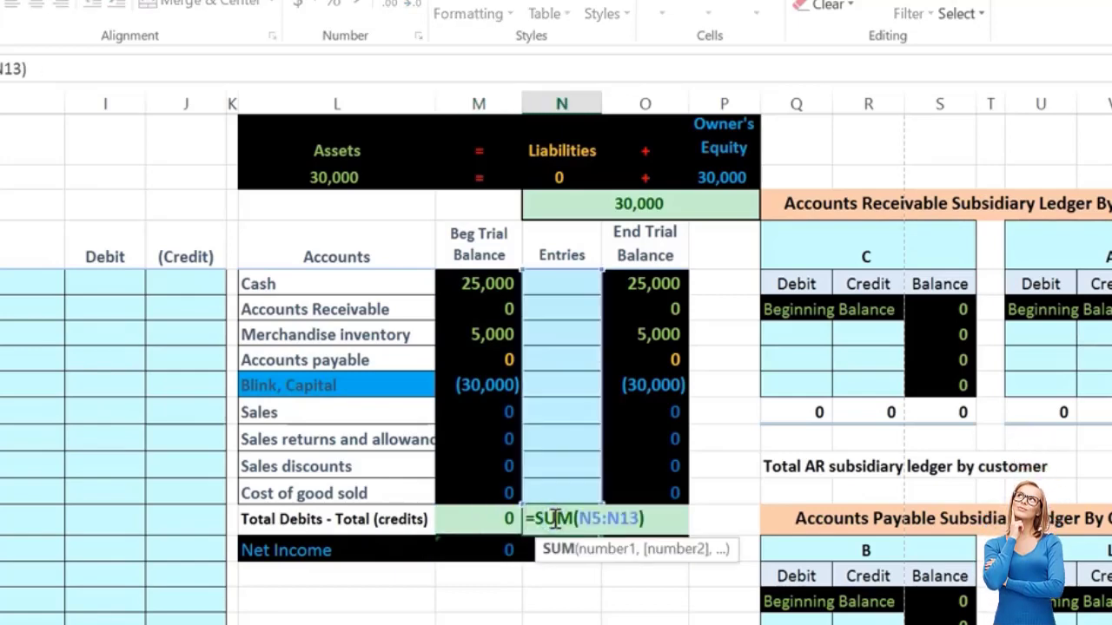
{"action": "key", "text": "Return"}
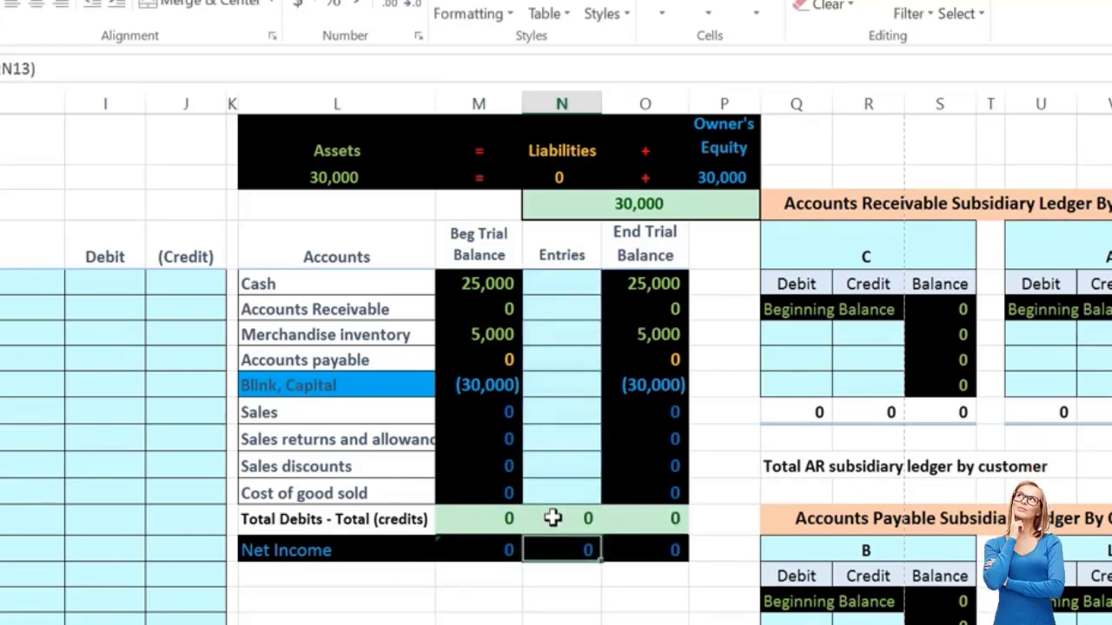
{"action": "left_click", "coordinate": [647, 528]}
{"action": "key", "text": "alt+equal"}
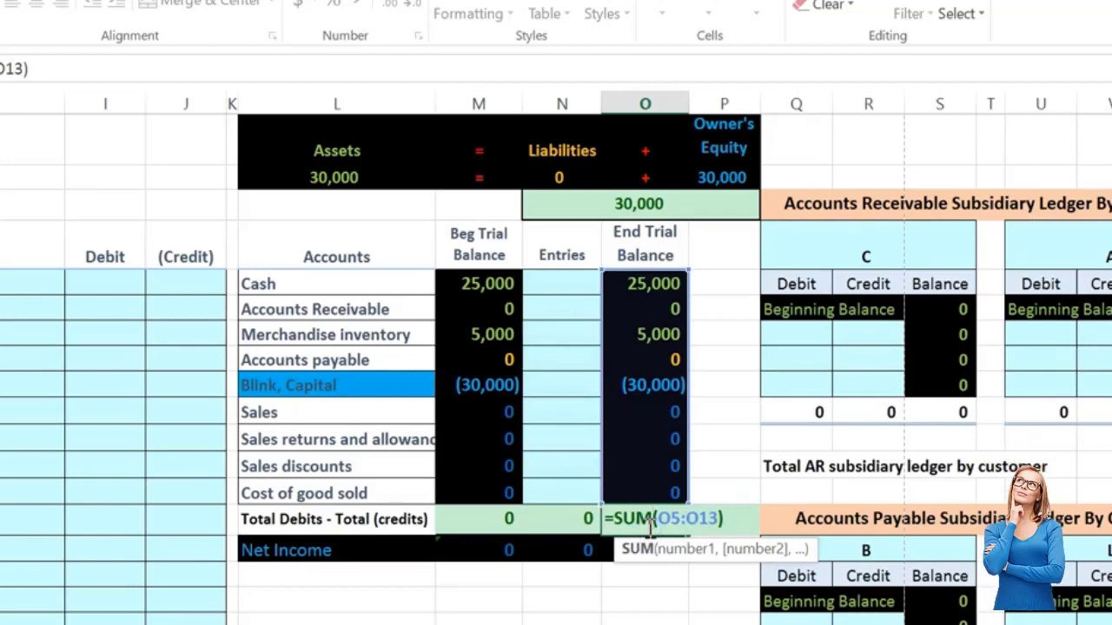
{"action": "key", "text": "Return"}
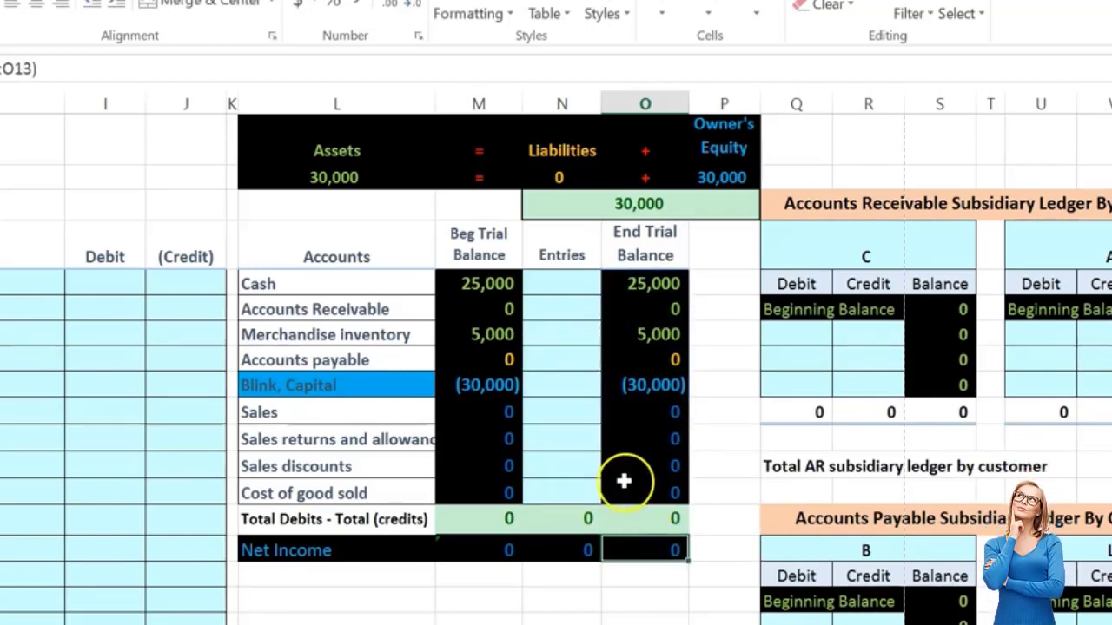
Inspect the accounting equation formulas for Assets, Liabilities and Owner's Equity above the trial balance
{"action": "double_click", "coordinate": [343, 178]}
{"action": "key", "text": "Return"}
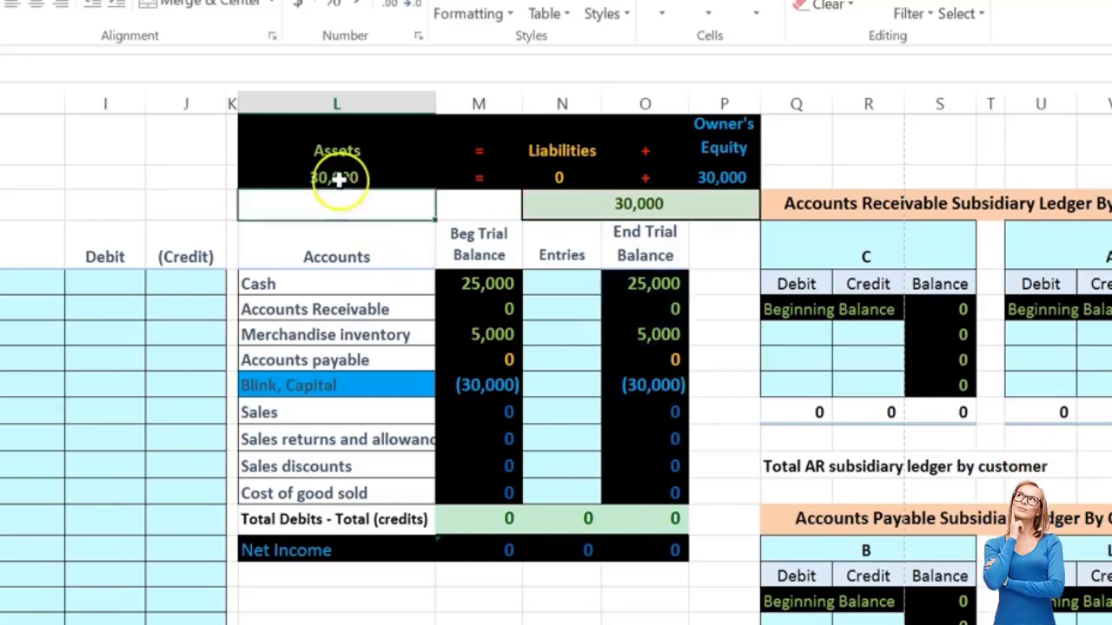
{"action": "left_click", "coordinate": [556, 176]}
{"action": "type", "text": "=O8"}
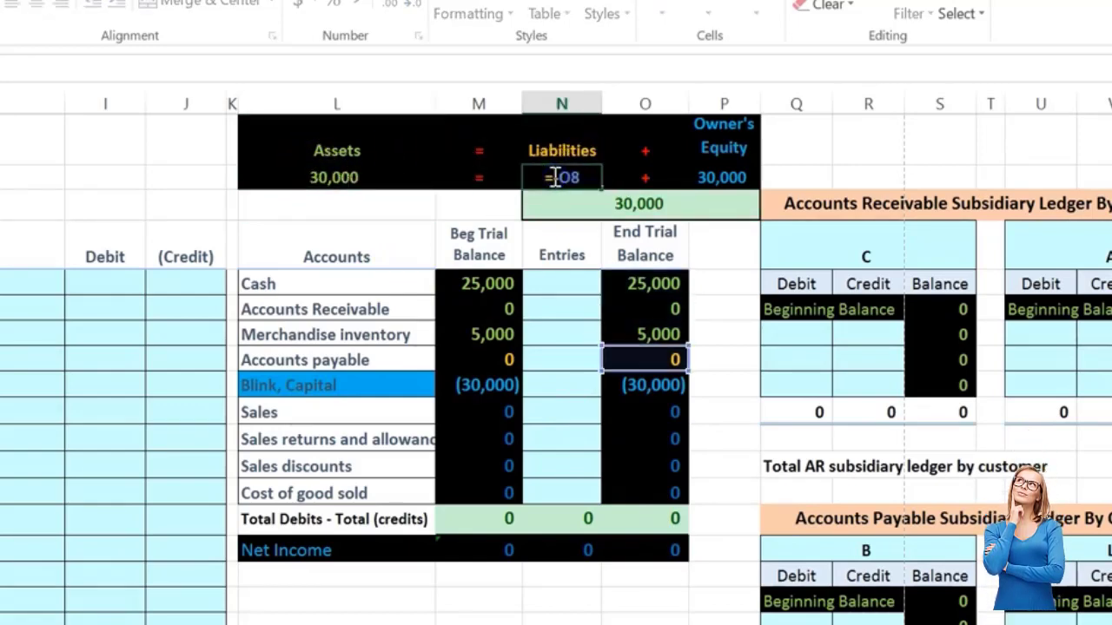
{"action": "key", "text": "Return"}
{"action": "double_click", "coordinate": [714, 176]}
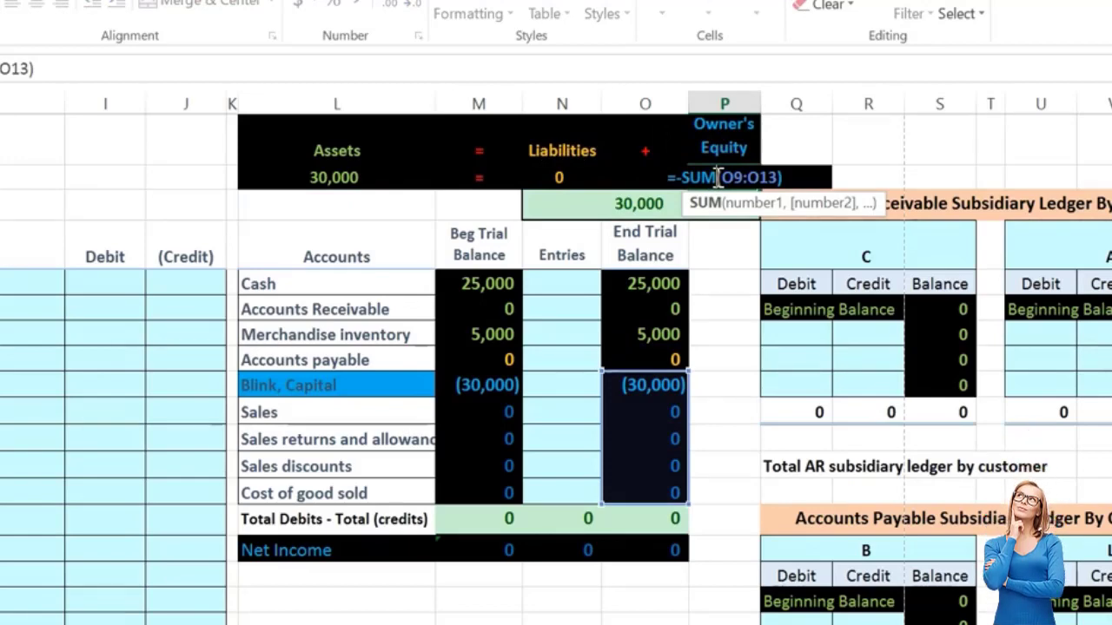
{"action": "key", "text": "Return"}
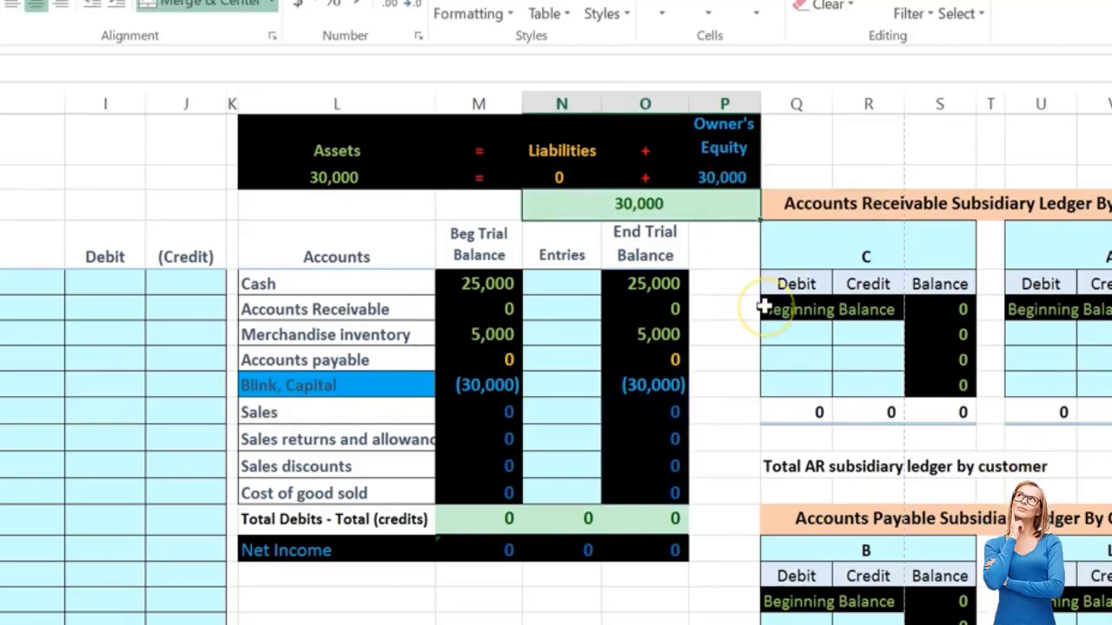
Review the accounts receivable and payable subsidiary ledgers against their ending trial balance accounts
{"action": "key", "text": "Right"}
{"action": "key", "text": "Right"}
{"action": "key", "text": "Right"}
{"action": "key", "text": "Right"}
{"action": "key", "text": "Right"}
{"action": "key", "text": "Right"}
{"action": "key", "text": "Right"}
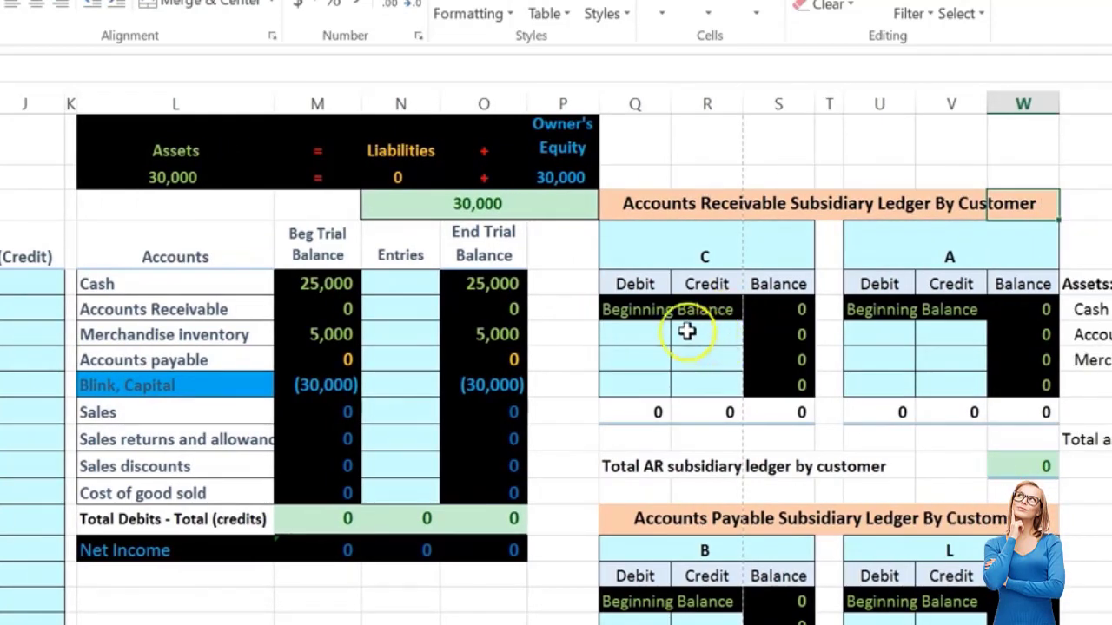
{"action": "left_click", "coordinate": [484, 306]}
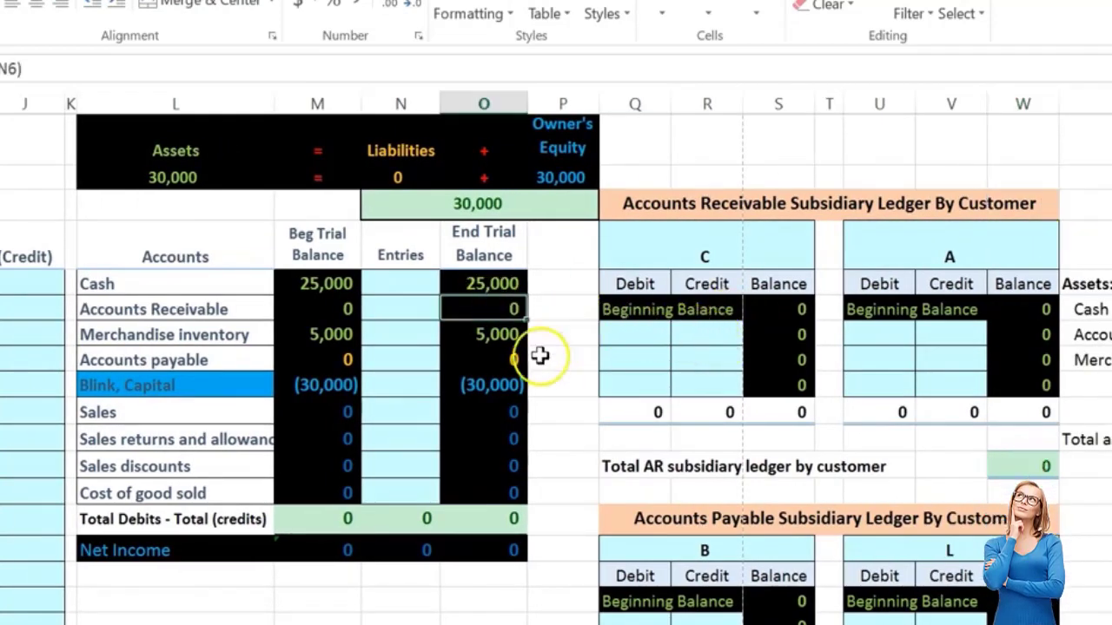
{"action": "key", "text": "Down"}
{"action": "left_click", "coordinate": [514, 372]}
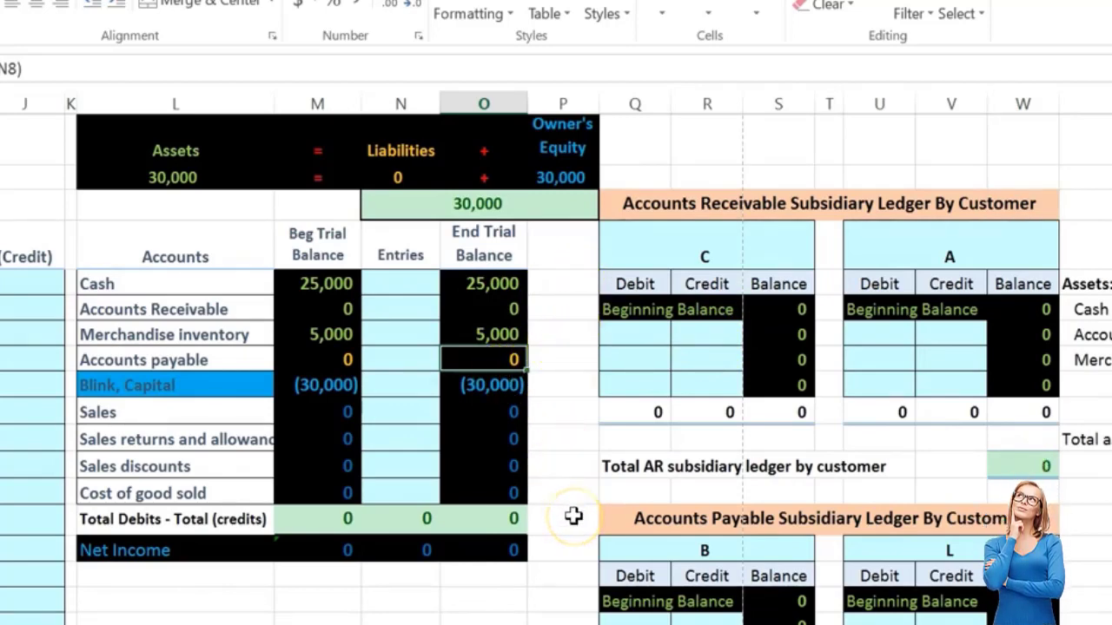
Examine the balance sheet, including the total assets and the total liabilities and equity
{"action": "key", "text": "Right"}
{"action": "key", "text": "Right"}
{"action": "key", "text": "Right"}
{"action": "key", "text": "Right"}
{"action": "key", "text": "Right"}
{"action": "key", "text": "Right"}
{"action": "key", "text": "Right"}
{"action": "key", "text": "Right"}
{"action": "key", "text": "Right"}
{"action": "key", "text": "Right"}
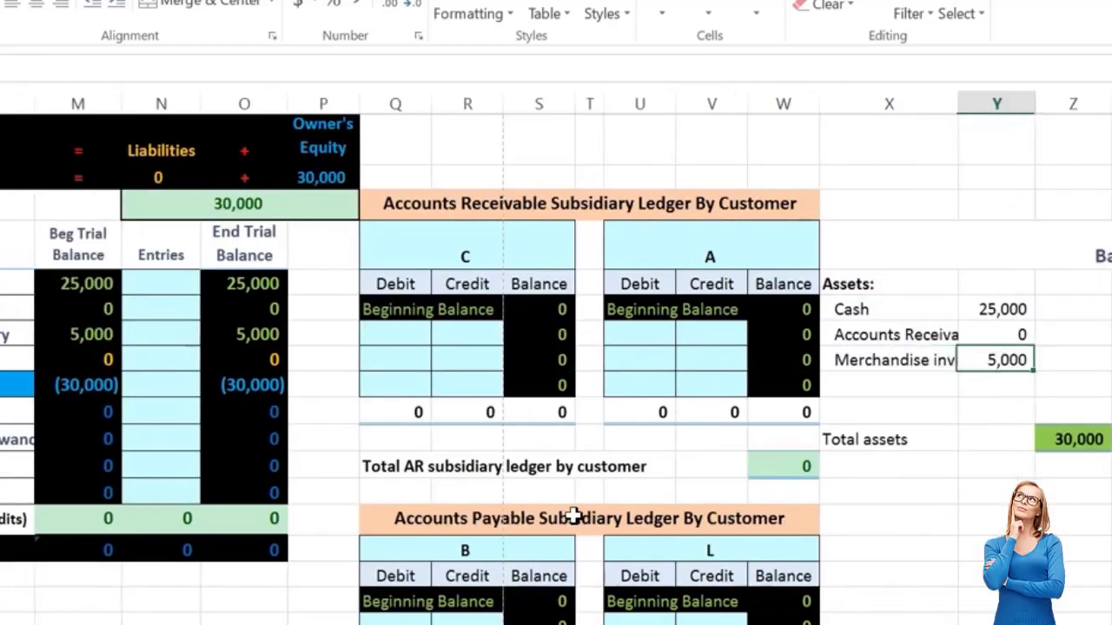
{"action": "key", "text": "Right"}
{"action": "key", "text": "Right"}
{"action": "key", "text": "Right"}
{"action": "key", "text": "Right"}
{"action": "key", "text": "Right"}
{"action": "key", "text": "Right"}
{"action": "key", "text": "Right"}
{"action": "key", "text": "Right"}
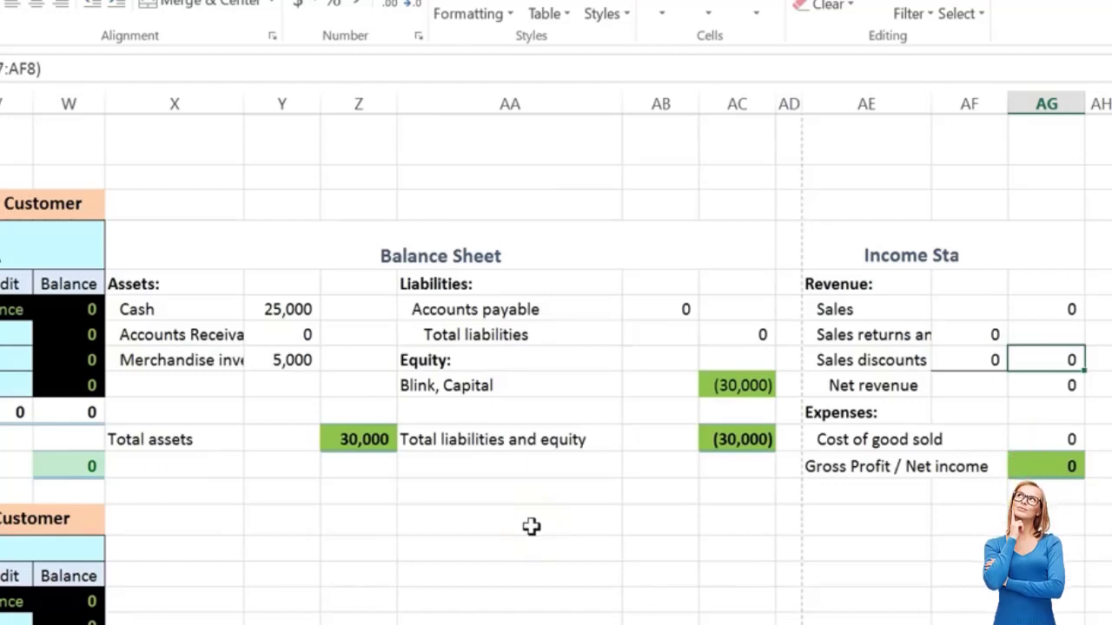
{"action": "left_click", "coordinate": [356, 439]}
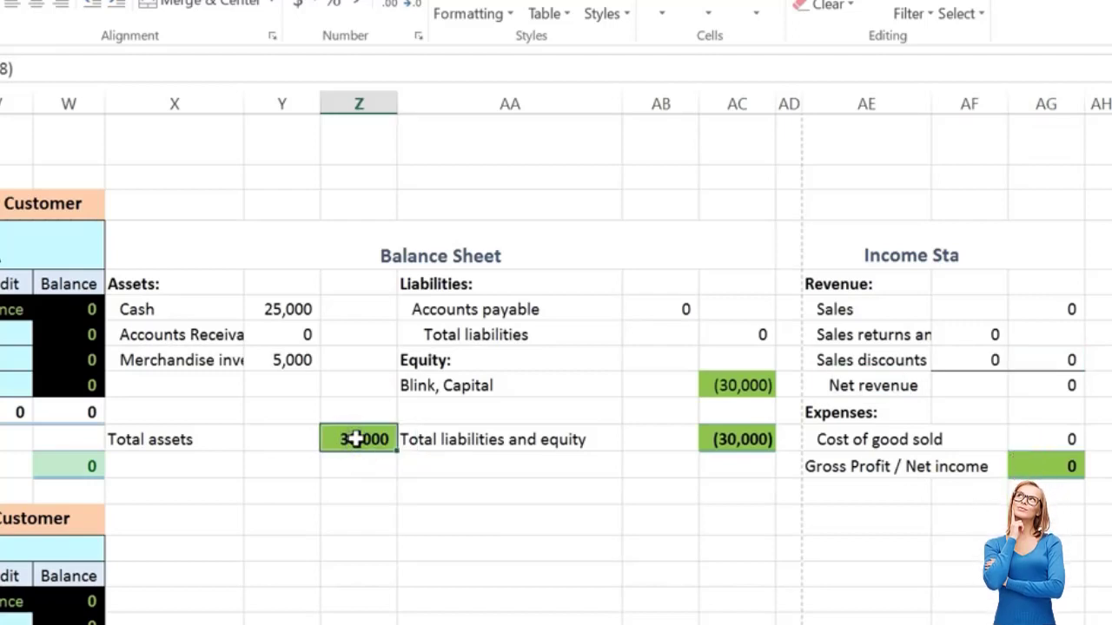
{"action": "left_click", "coordinate": [723, 443]}
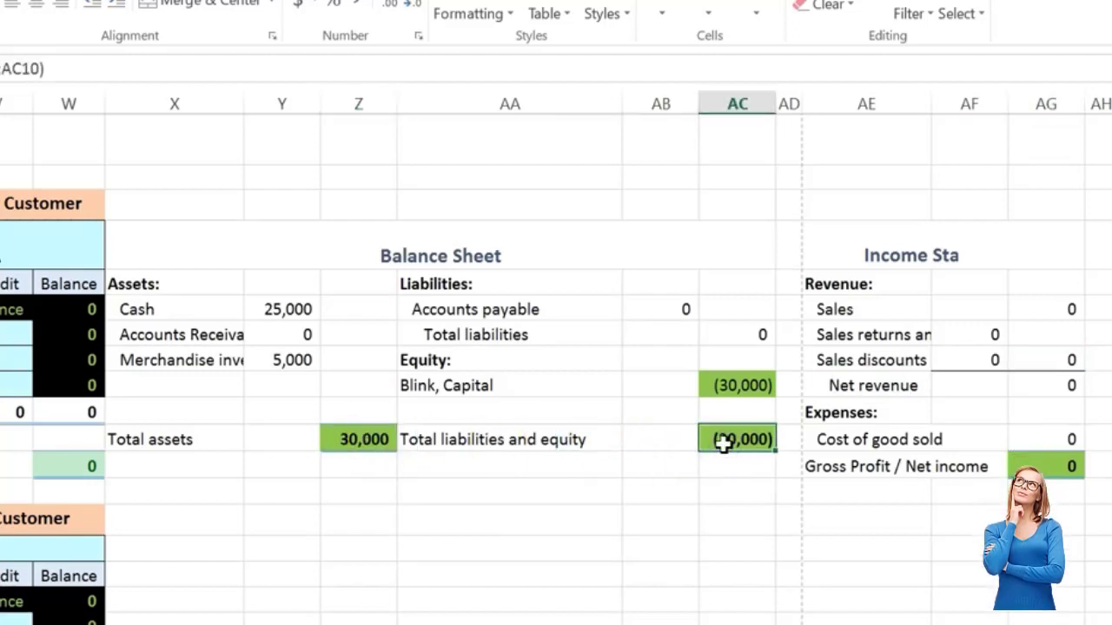
Look over the income statement and the statement of owner's equity
{"action": "key", "text": "Right"}
{"action": "key", "text": "Right"}
{"action": "key", "text": "Right"}
{"action": "key", "text": "Right"}
{"action": "key", "text": "Right"}
{"action": "key", "text": "Right"}
{"action": "key", "text": "Right"}
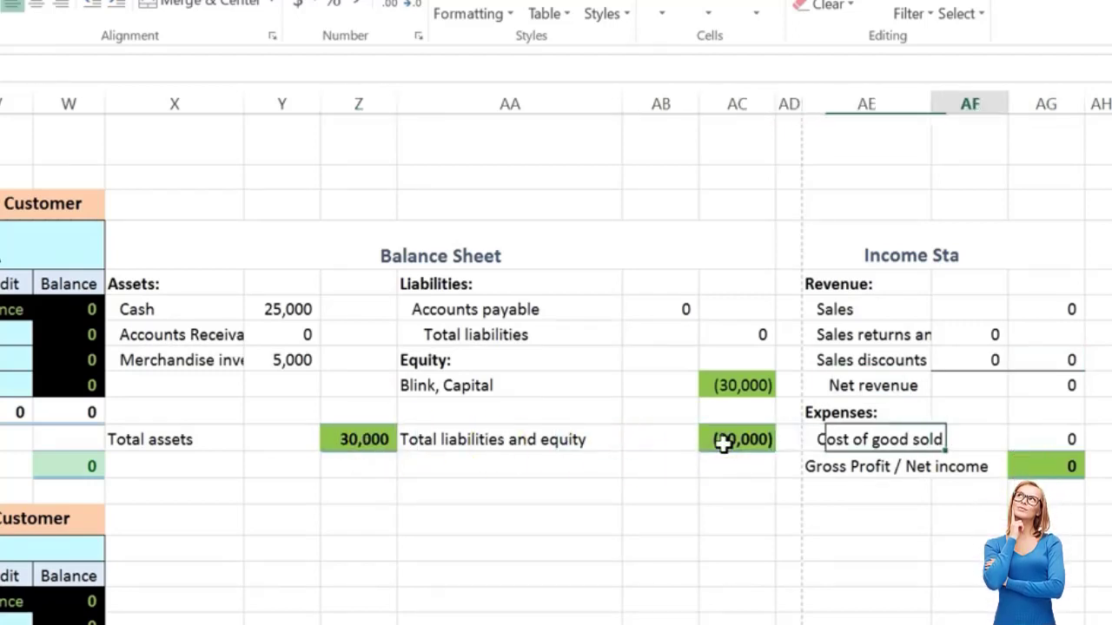
{"action": "key", "text": "Right"}
{"action": "key", "text": "Right"}
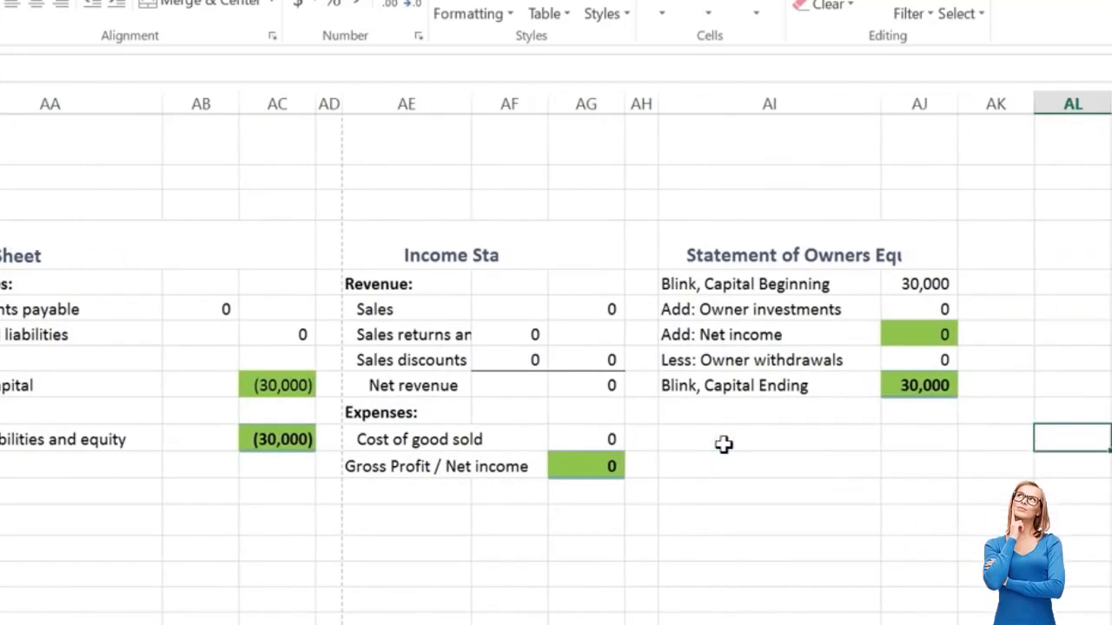
Hide columns F through K so the first journal area sits next to the trial balance
{"action": "key", "text": "Left"}
{"action": "key", "text": "Left"}
{"action": "key", "text": "Left"}
{"action": "key", "text": "Left"}
{"action": "key", "text": "Left"}
{"action": "key", "text": "Left"}
{"action": "key", "text": "Left"}
{"action": "key", "text": "Left"}
{"action": "key", "text": "Left"}
{"action": "key", "text": "Left"}
{"action": "key", "text": "Left"}
{"action": "key", "text": "Left"}
{"action": "key", "text": "Left"}
{"action": "key", "text": "Left"}
{"action": "key", "text": "Left"}
{"action": "key", "text": "Left"}
{"action": "key", "text": "Left"}
{"action": "key", "text": "Left"}
{"action": "key", "text": "Left"}
{"action": "key", "text": "Left"}
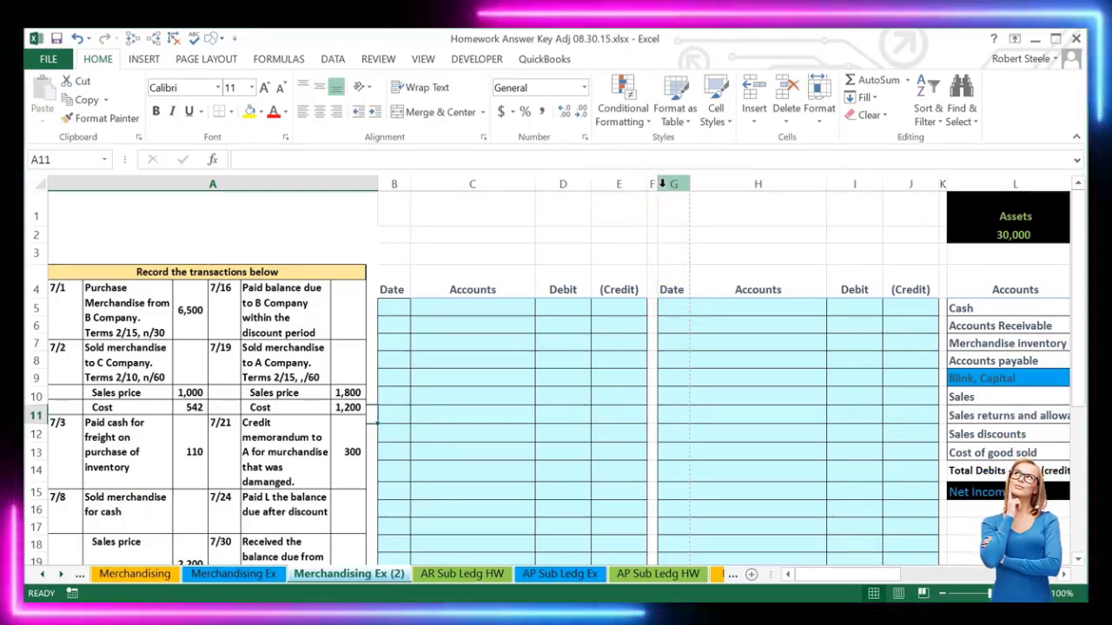
{"action": "left_click", "coordinate": [662, 183]}
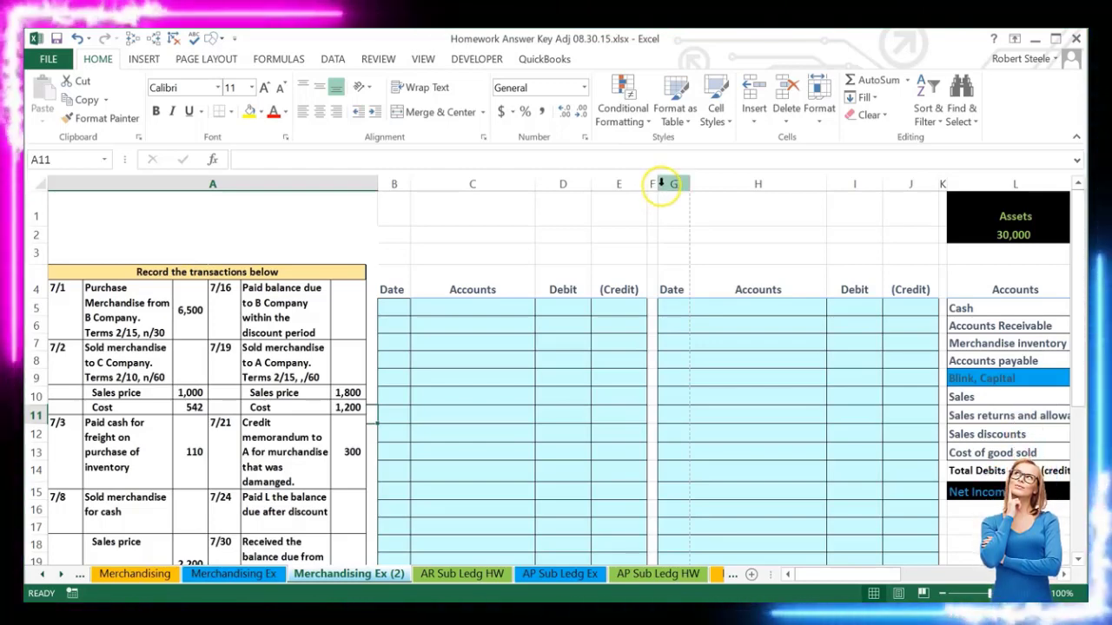
{"action": "left_click", "coordinate": [653, 183]}
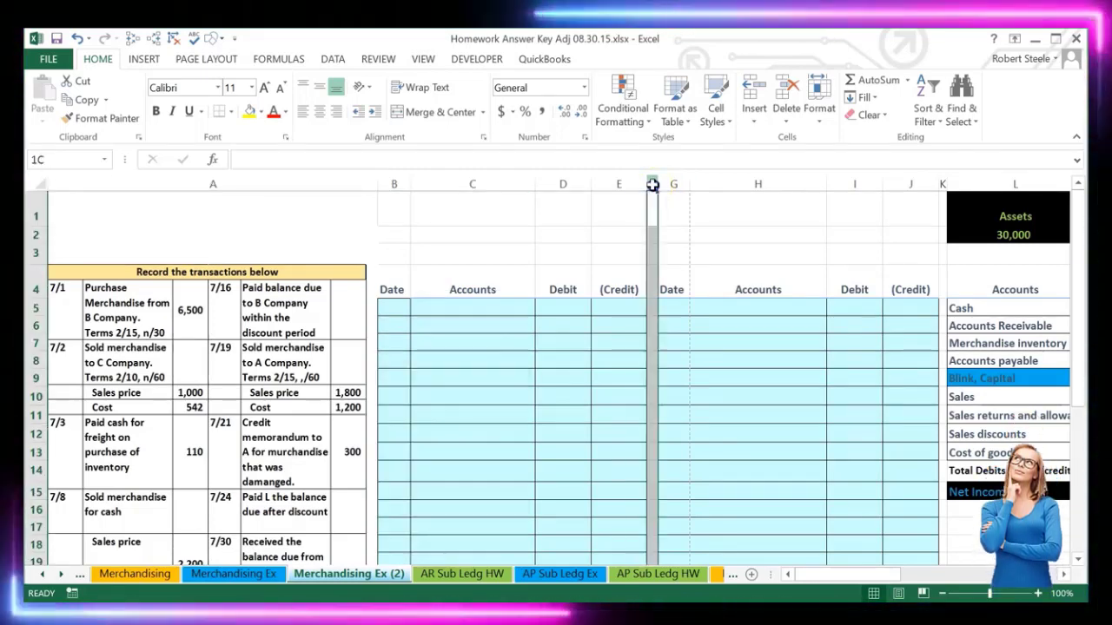
{"action": "left_click_drag", "start_coordinate": [654, 185], "coordinate": [942, 178]}
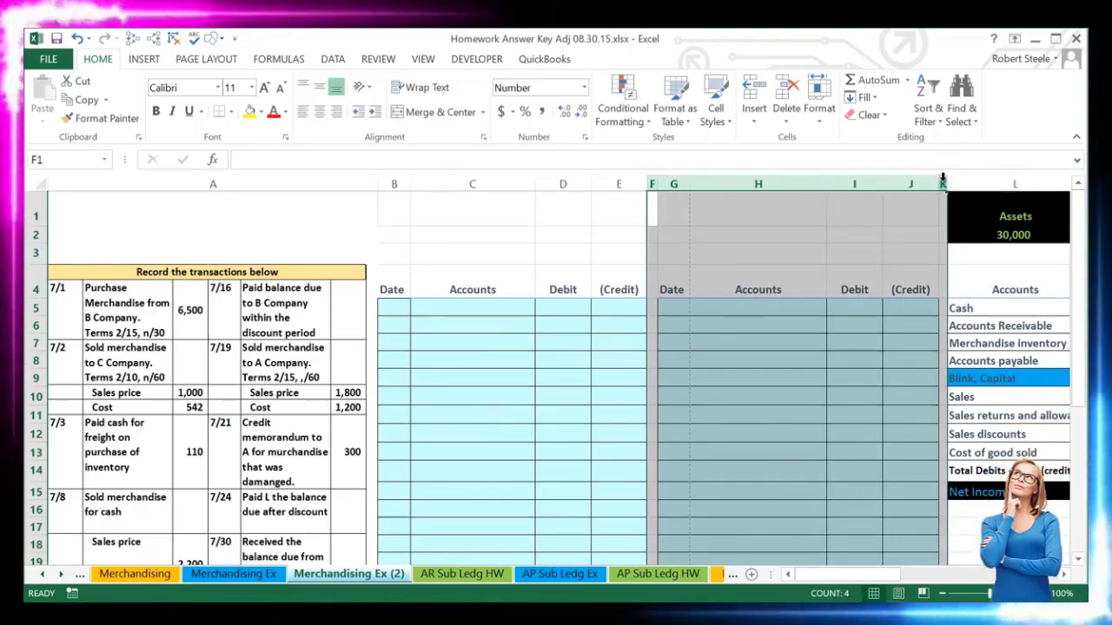
{"action": "right_click", "coordinate": [763, 233]}
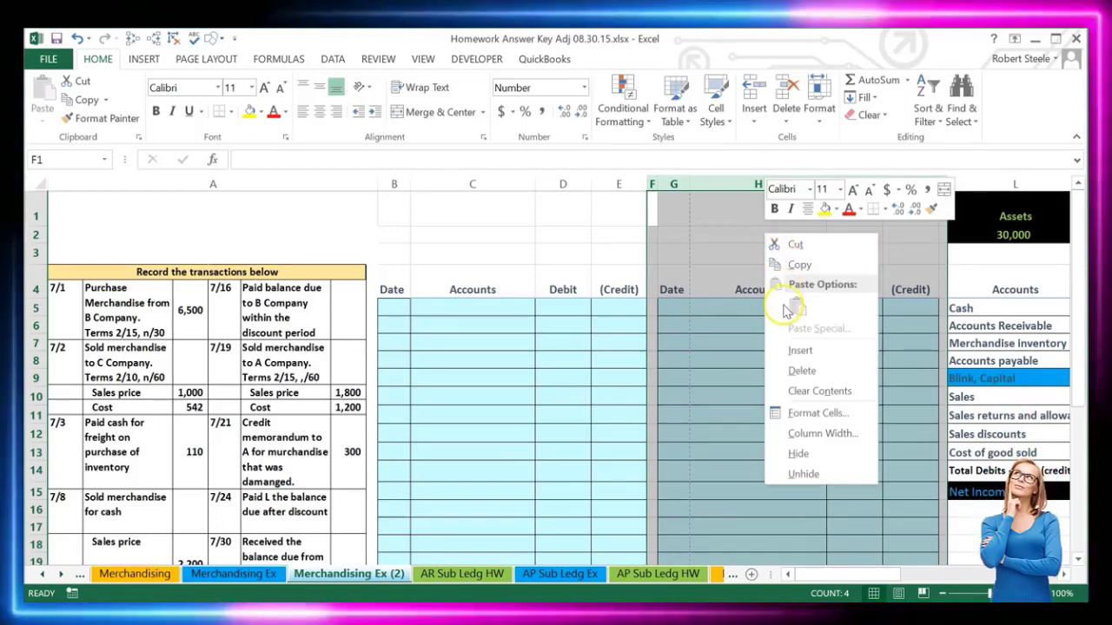
{"action": "left_click", "coordinate": [796, 453]}
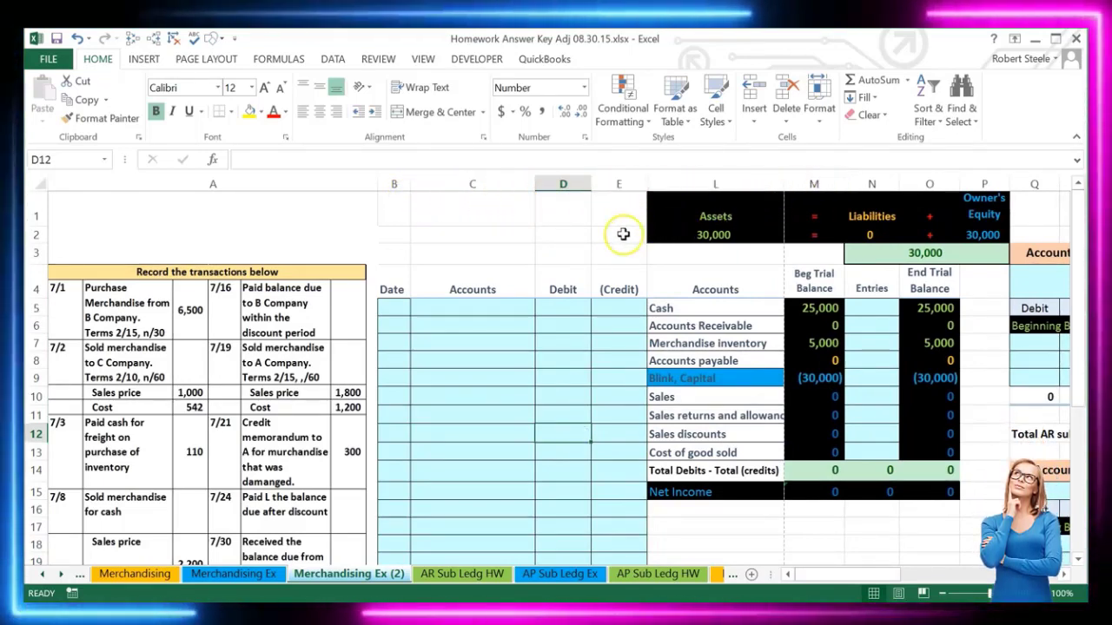
{"action": "left_click", "coordinate": [505, 355]}
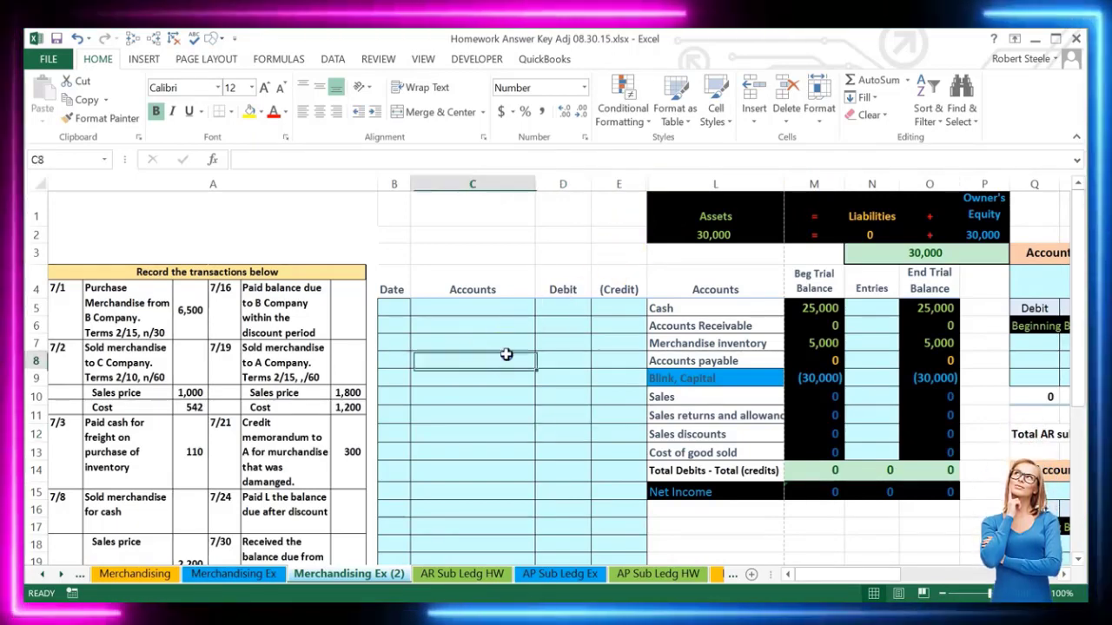
Enter the date 7/1 on the first line of the journal's Date column
{"action": "left_click", "coordinate": [392, 308]}
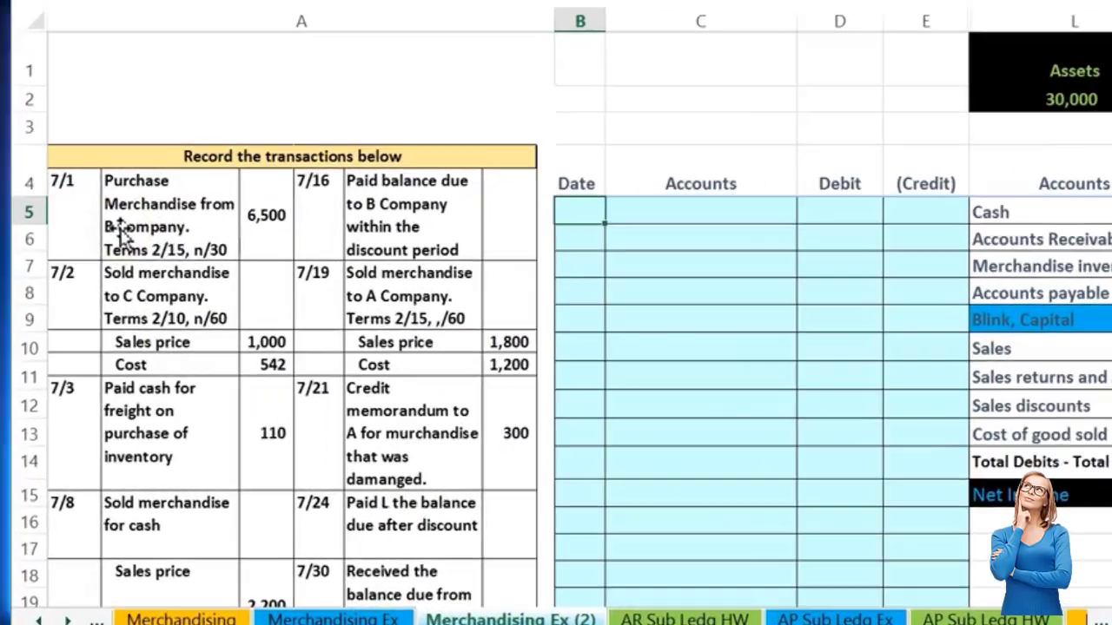
{"action": "type", "text": "7/1"}
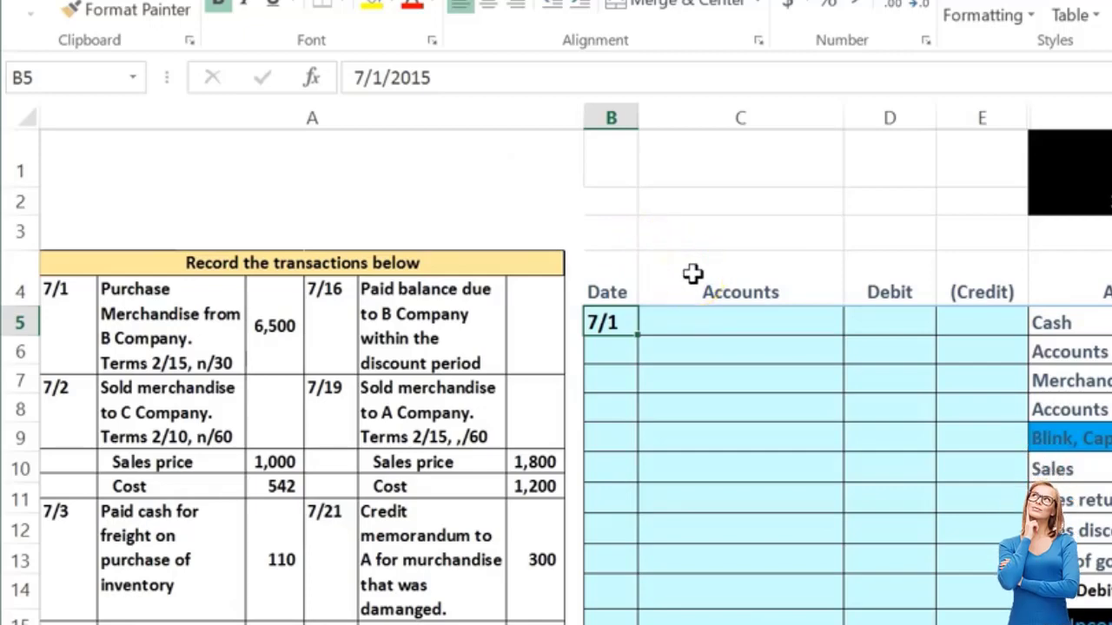
{"action": "key", "text": "Tab"}
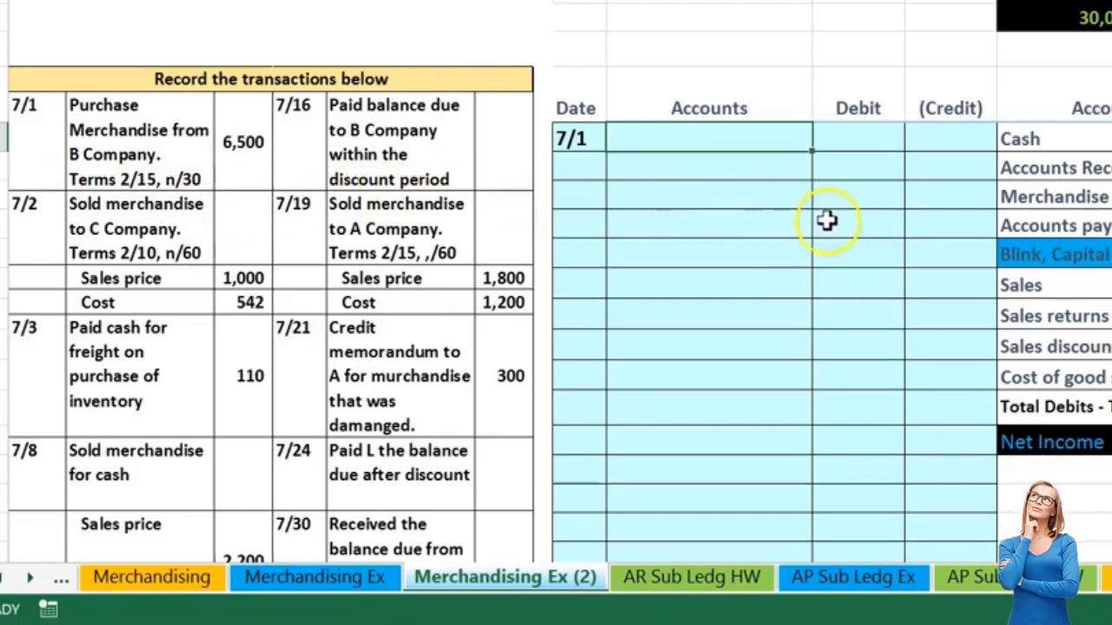
Copy the Merchandise inventory account name from the trial balance and paste it as values on the 7/1 journal line
{"action": "left_click", "coordinate": [1044, 138]}
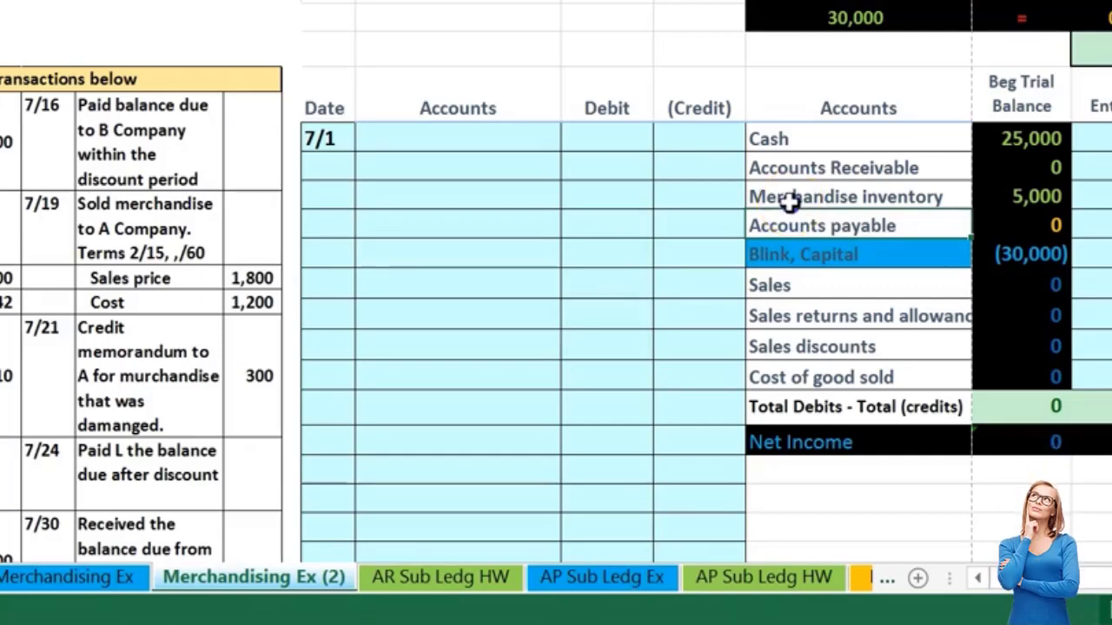
{"action": "left_click", "coordinate": [789, 200]}
{"action": "left_click_drag", "start_coordinate": [908, 204], "coordinate": [1111, 191]}
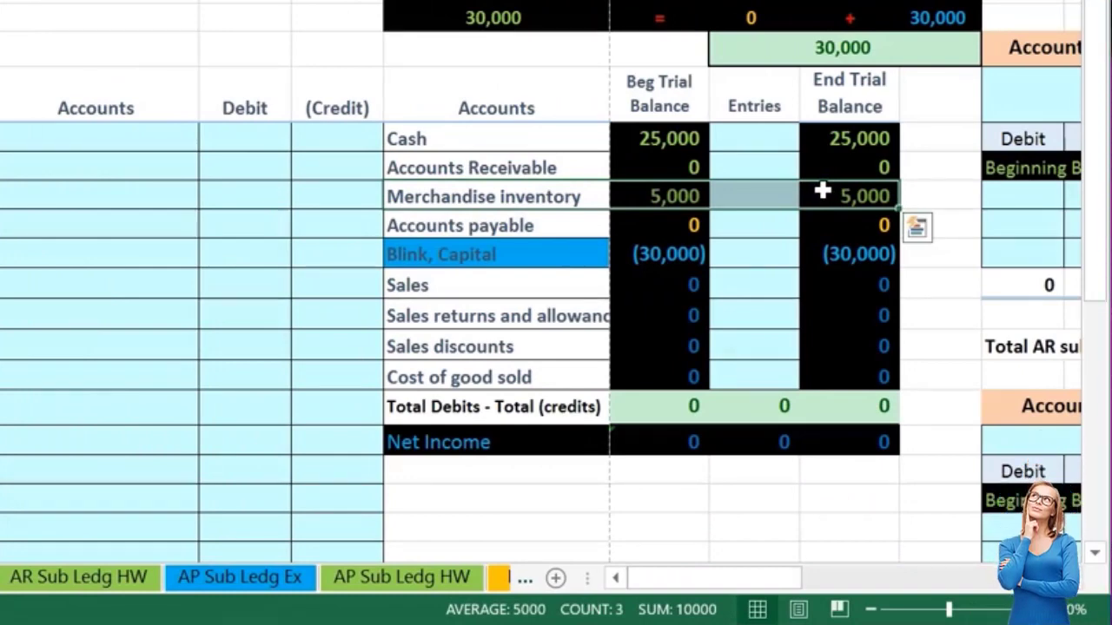
{"action": "left_click", "coordinate": [476, 196]}
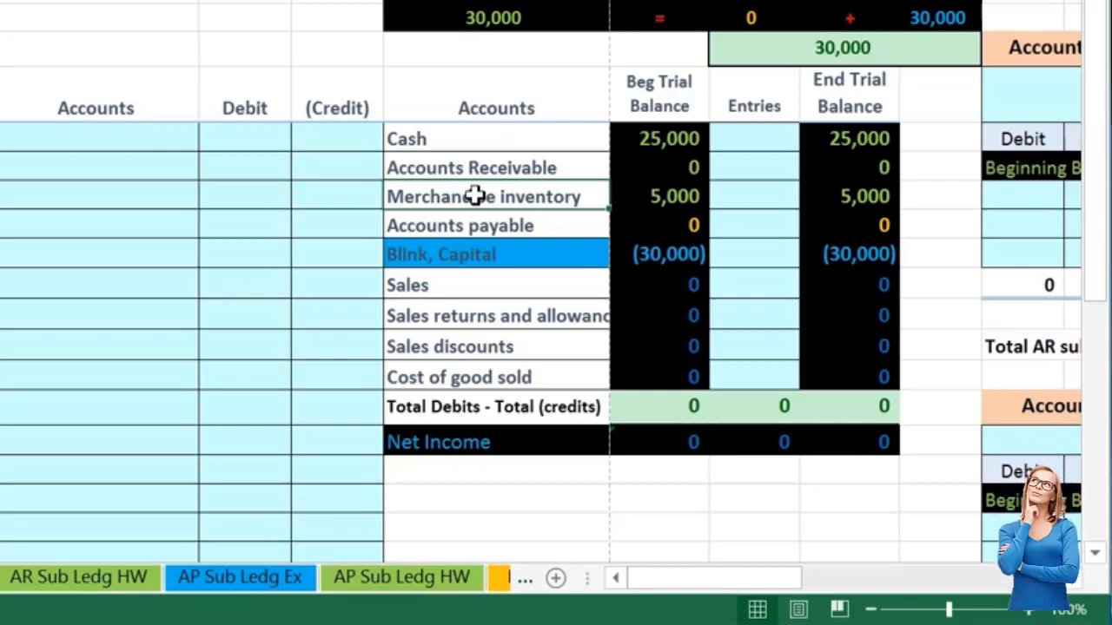
{"action": "right_click", "coordinate": [476, 197]}
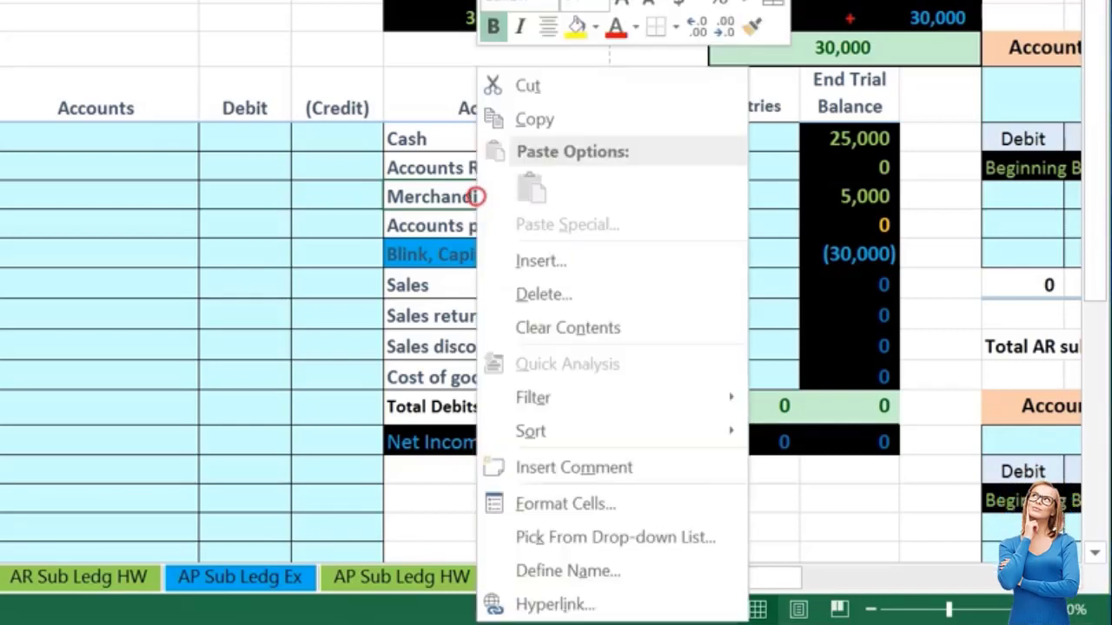
{"action": "left_click", "coordinate": [521, 119]}
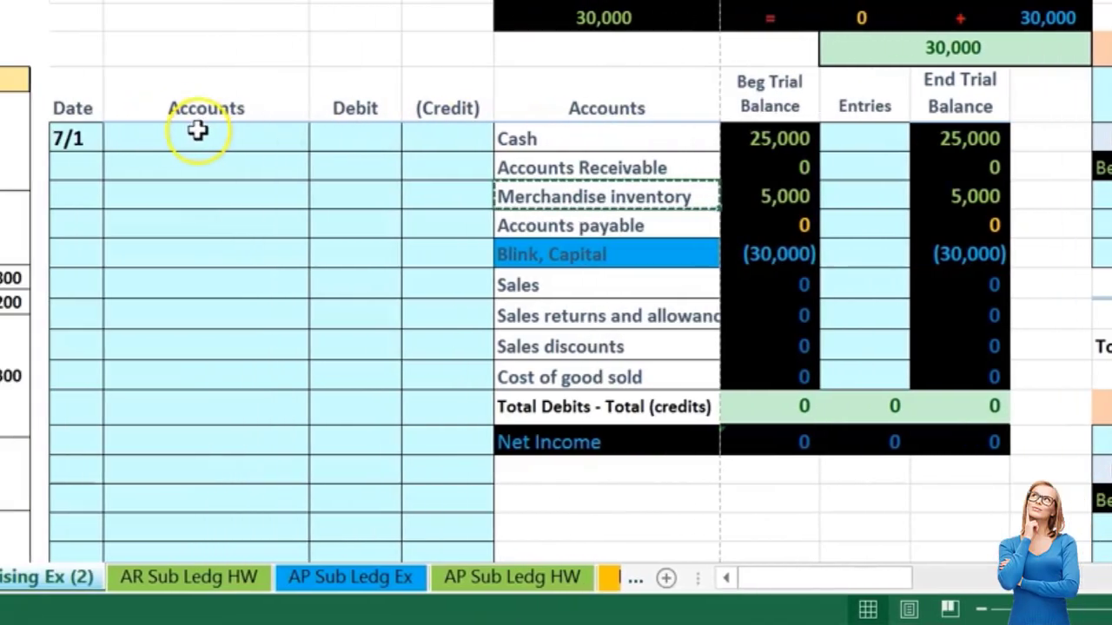
{"action": "left_click", "coordinate": [198, 131]}
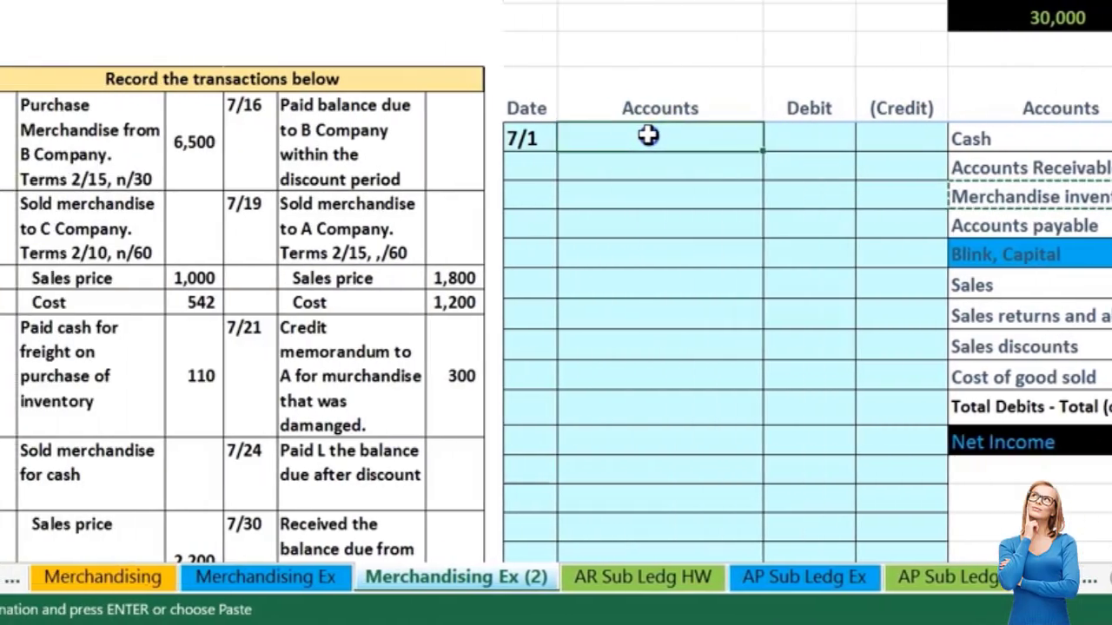
{"action": "right_click", "coordinate": [696, 135]}
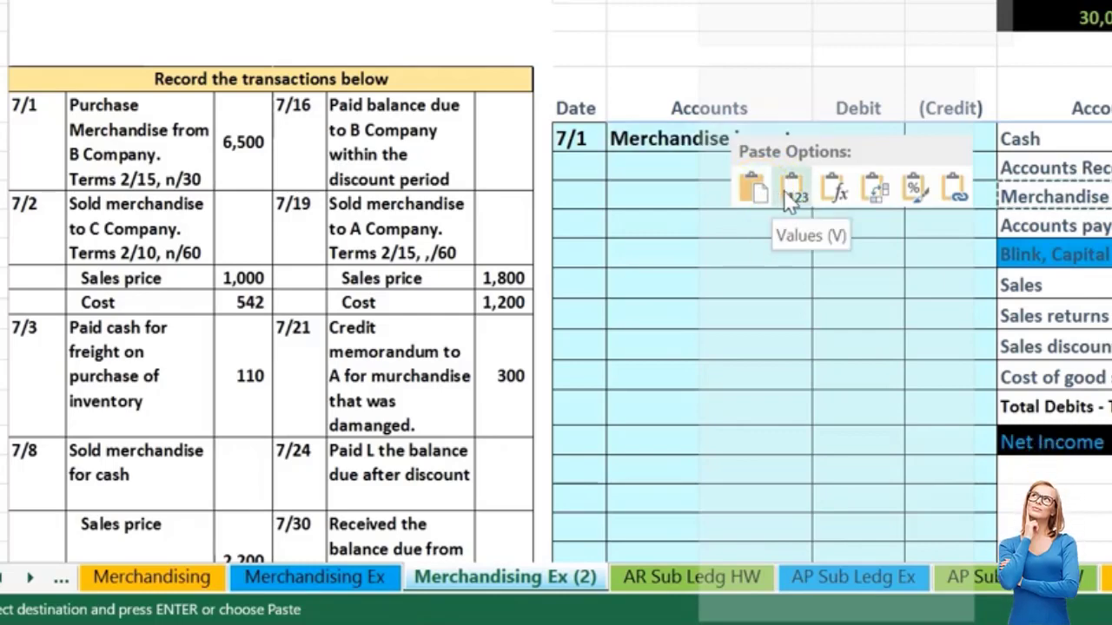
{"action": "left_click", "coordinate": [790, 199]}
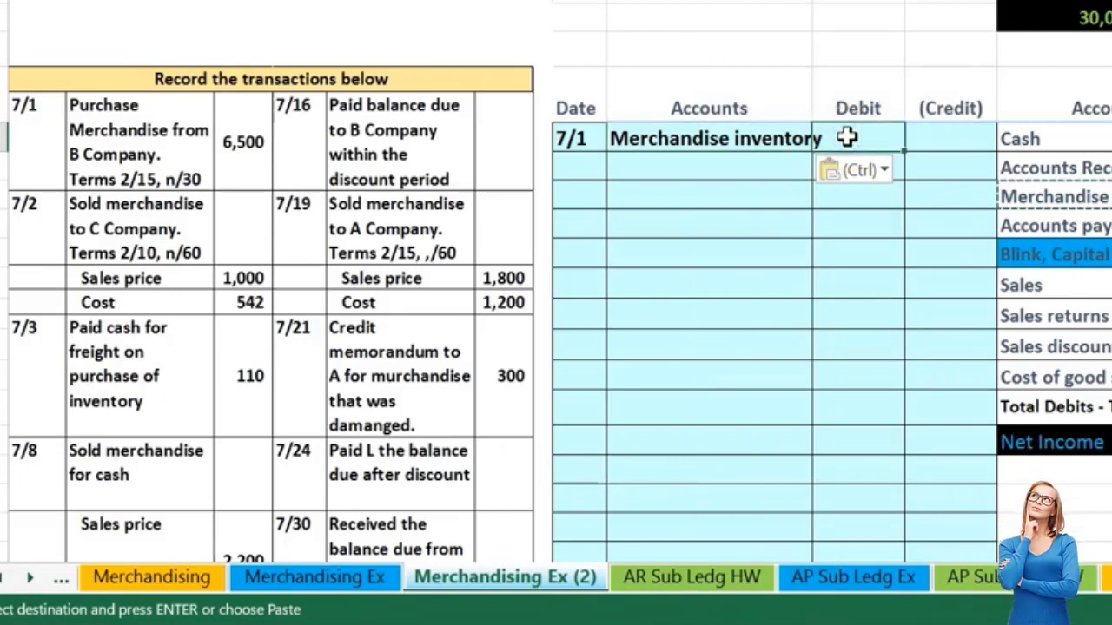
Enter a 6,500 debit for merchandise inventory and the matching credit on the line below with the formula -D5
{"action": "type", "text": "6,5"}
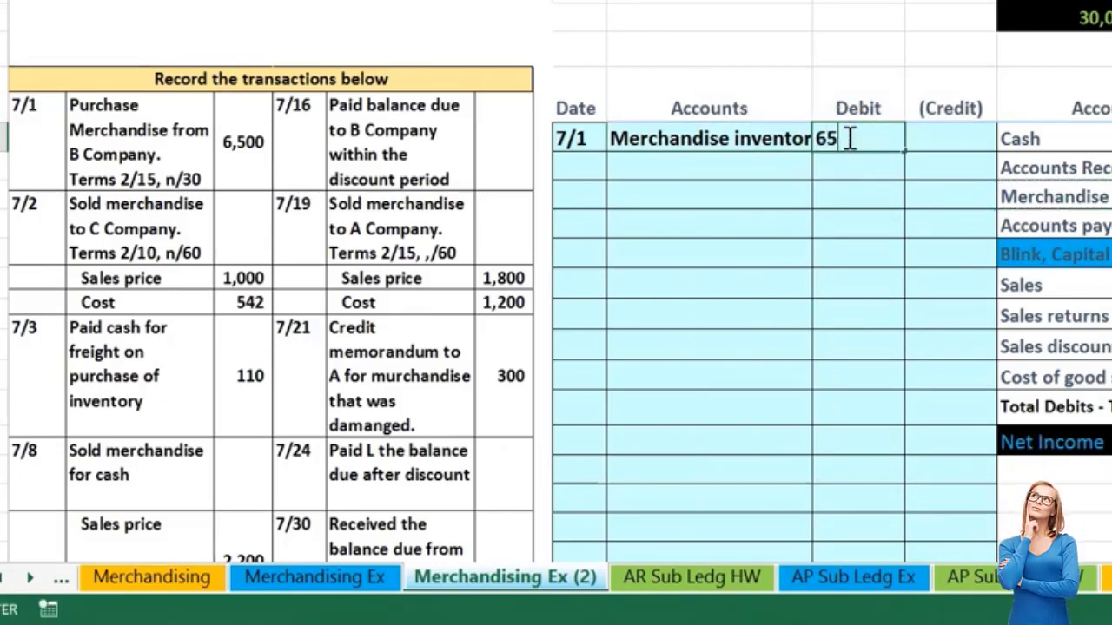
{"action": "type", "text": "00"}
{"action": "key", "text": "Return"}
{"action": "key", "text": "Right"}
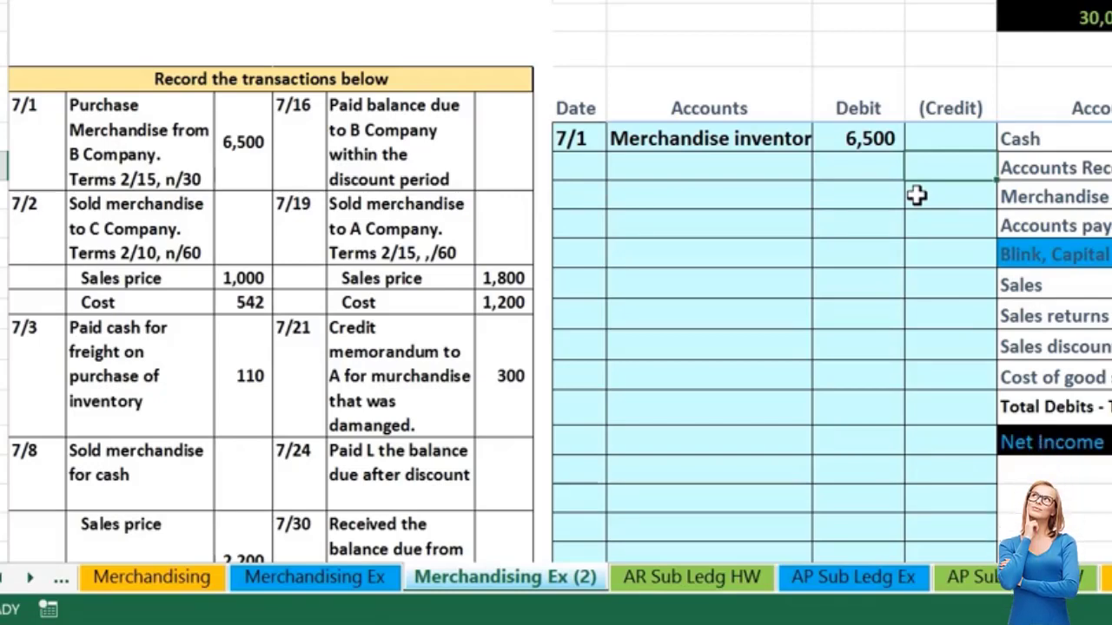
{"action": "type", "text": "-"}
{"action": "key", "text": "Up"}
{"action": "key", "text": "Left"}
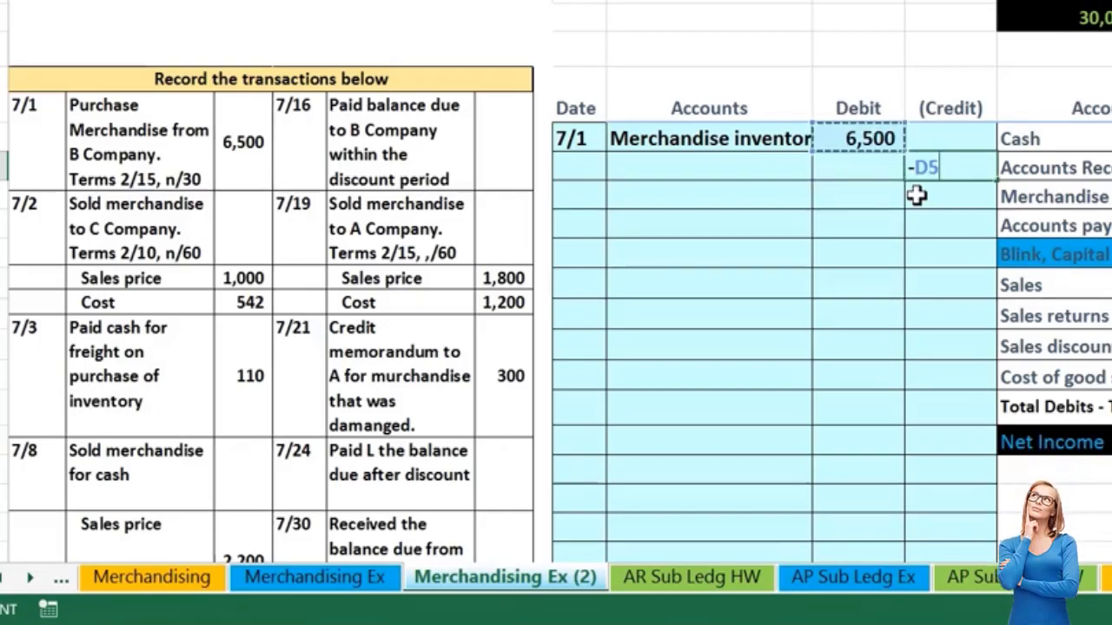
{"action": "key", "text": "Return"}
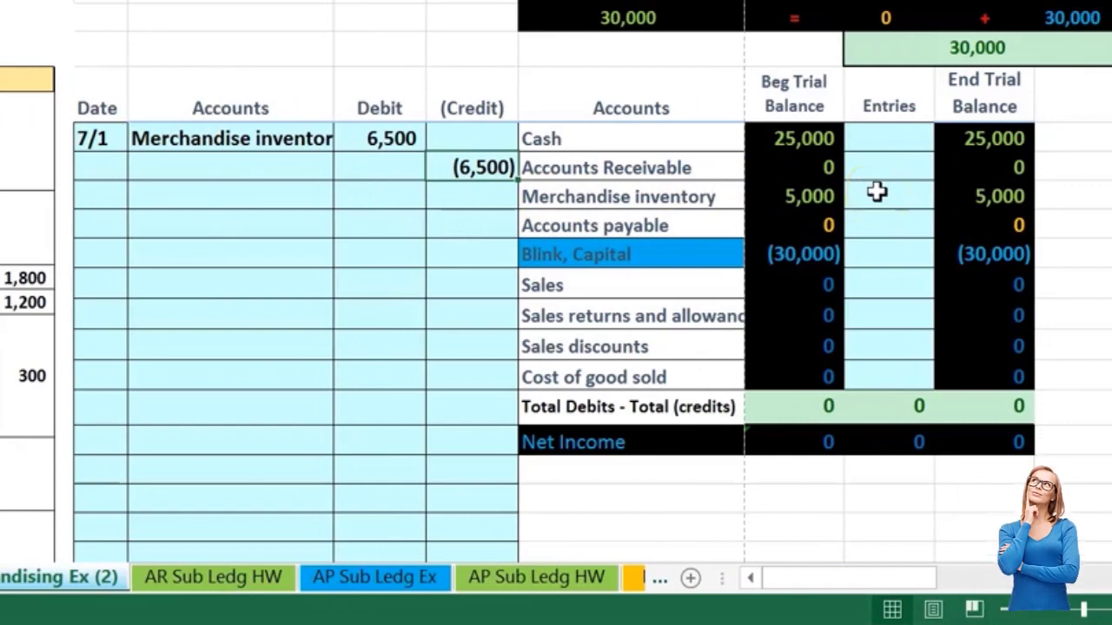
Copy the Accounts payable name from the trial balance and paste it as values on the credit line of the 7/1 entry
{"action": "left_click_drag", "start_coordinate": [882, 149], "coordinate": [888, 374]}
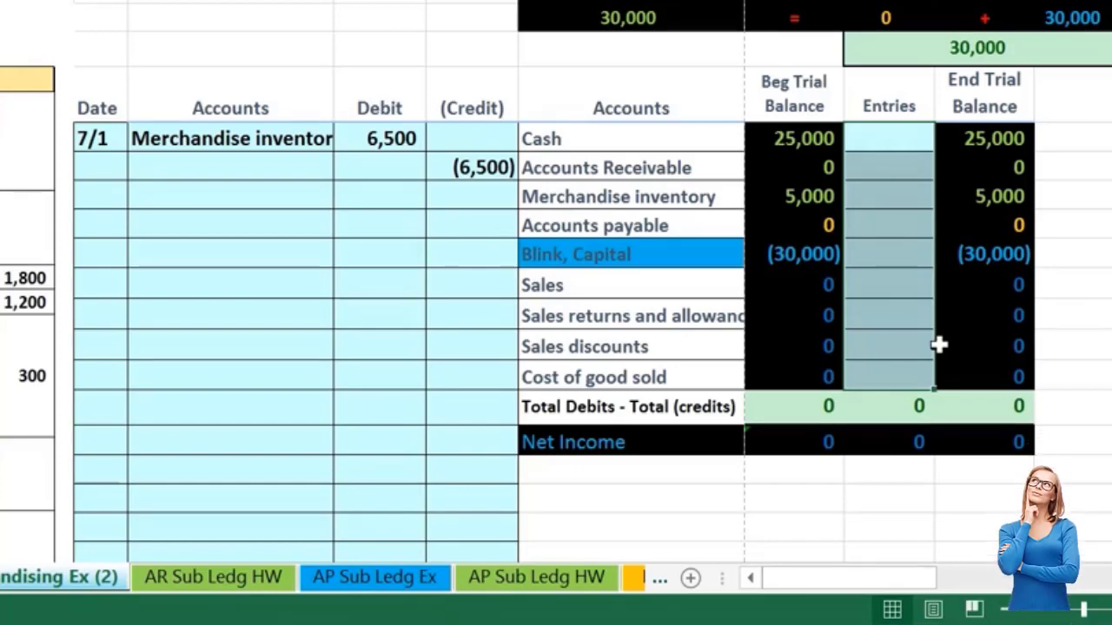
{"action": "left_click", "coordinate": [633, 226]}
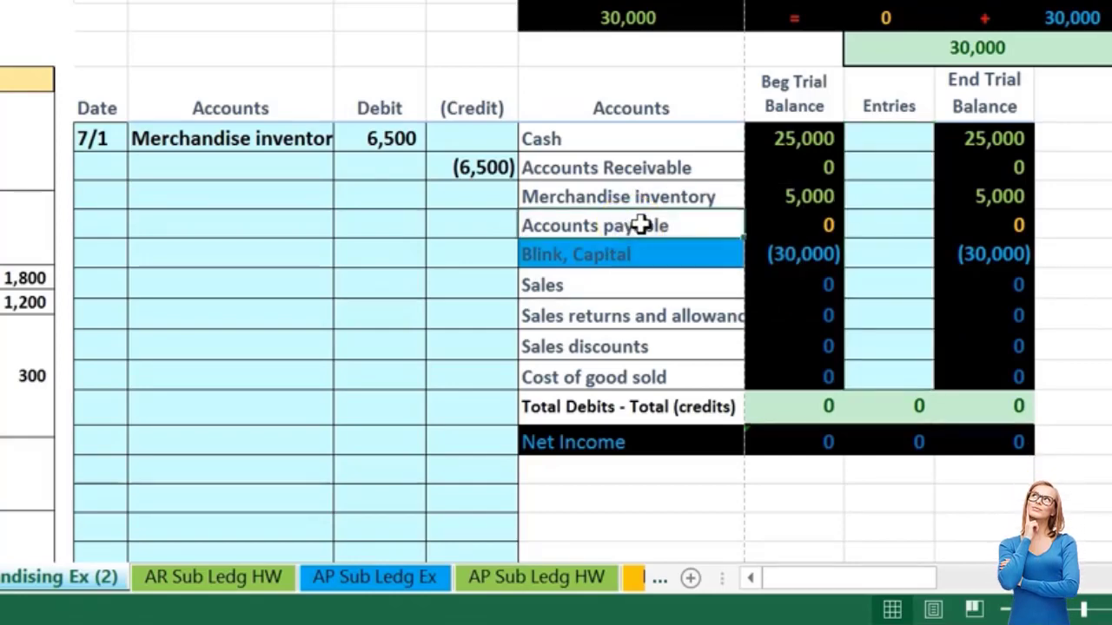
{"action": "right_click", "coordinate": [640, 226]}
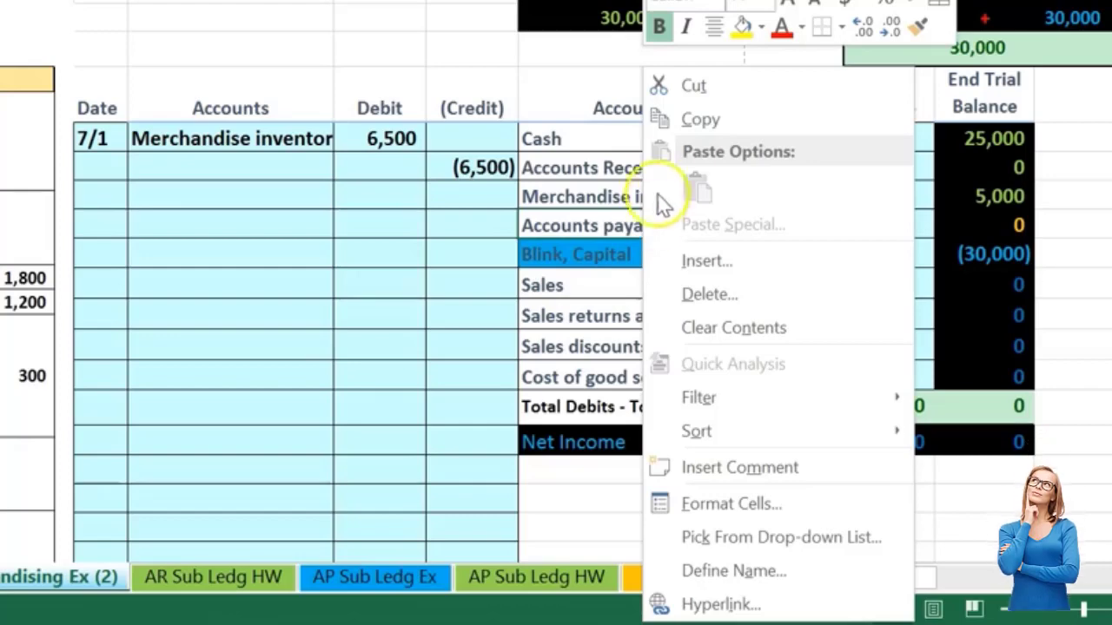
{"action": "left_click", "coordinate": [677, 120]}
{"action": "left_click", "coordinate": [274, 171]}
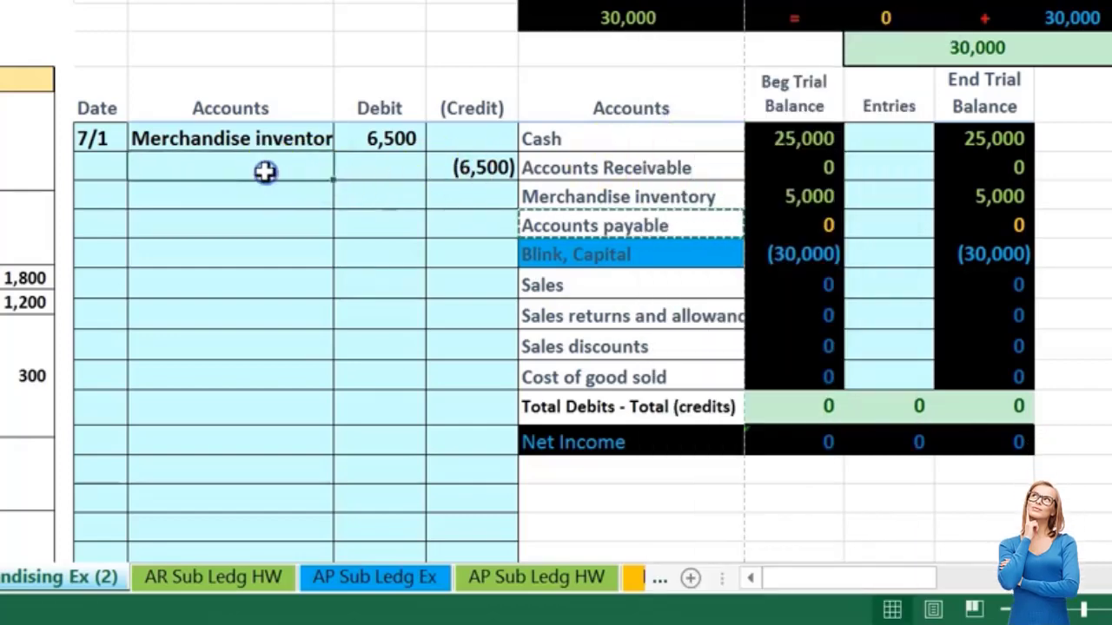
{"action": "right_click", "coordinate": [265, 173]}
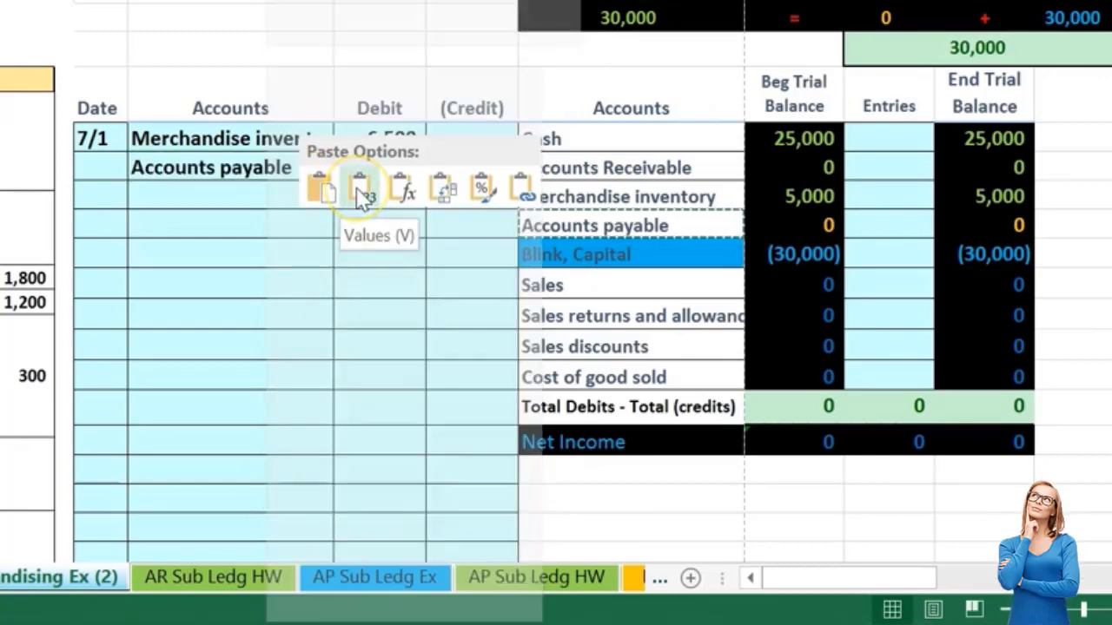
{"action": "left_click", "coordinate": [356, 188]}
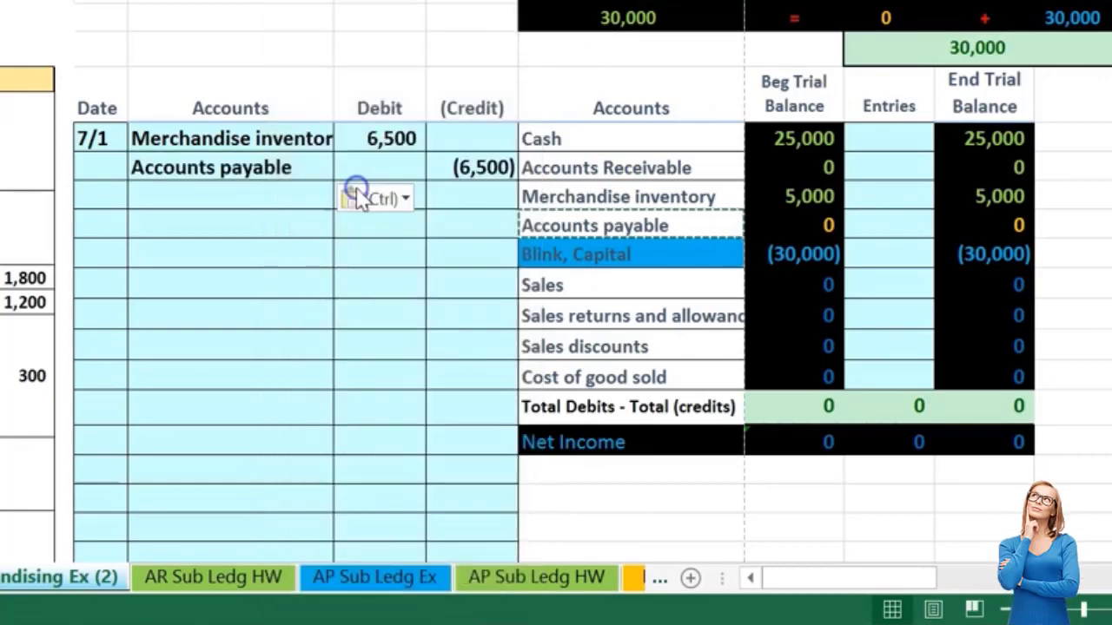
{"action": "left_click", "coordinate": [317, 168]}
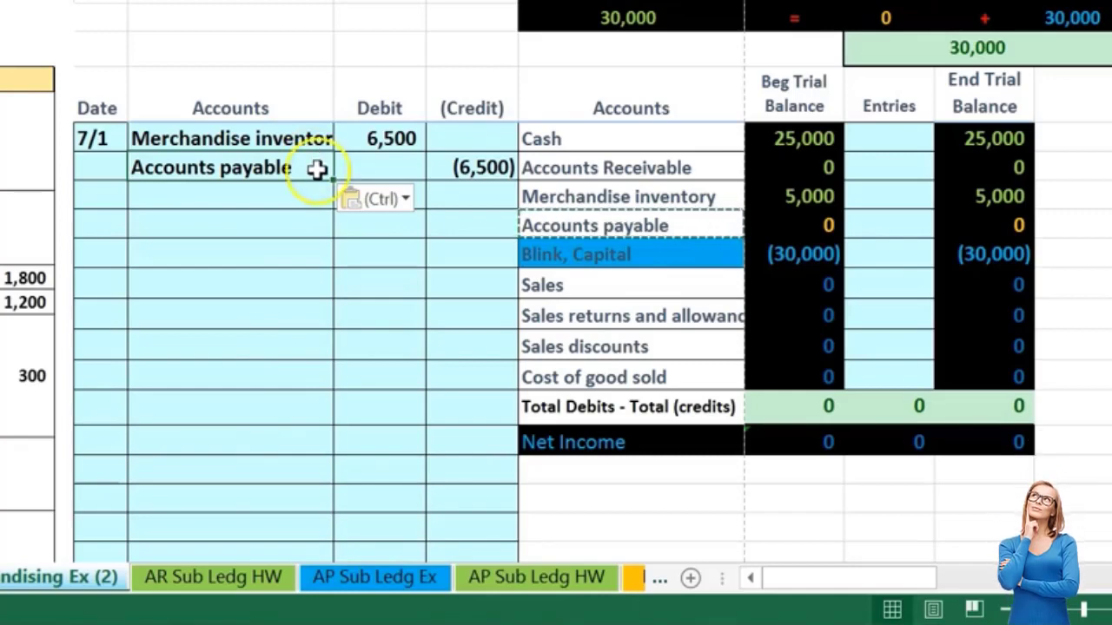
Post the entry to the trial balance's Entries column with =D5 for Merchandise inventory and =E6 for Accounts payable
{"action": "left_click", "coordinate": [860, 169]}
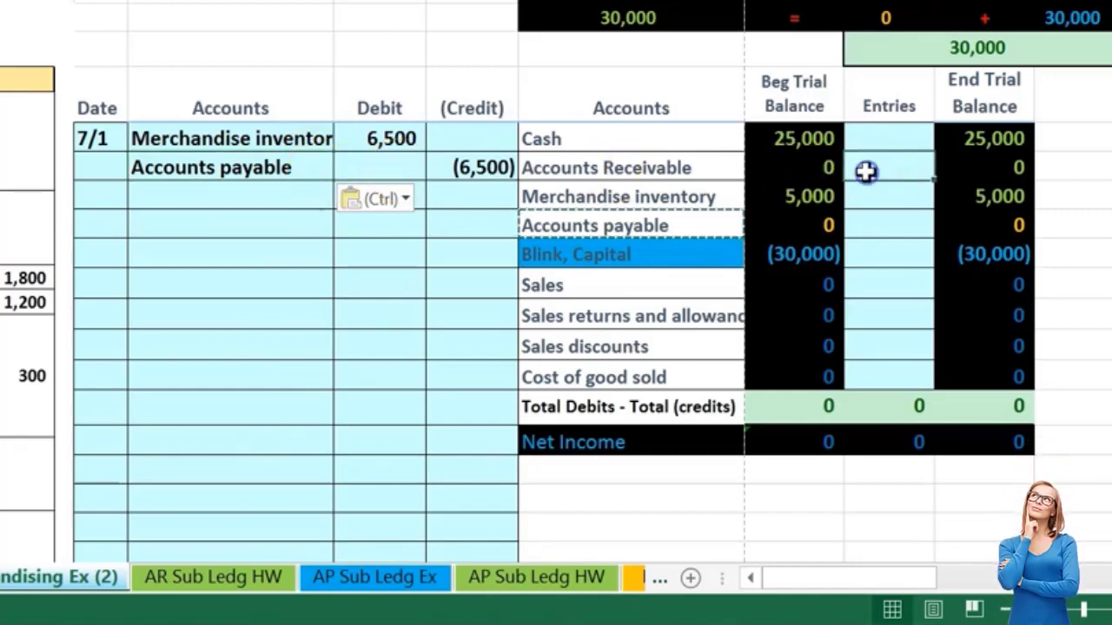
{"action": "left_click", "coordinate": [877, 197]}
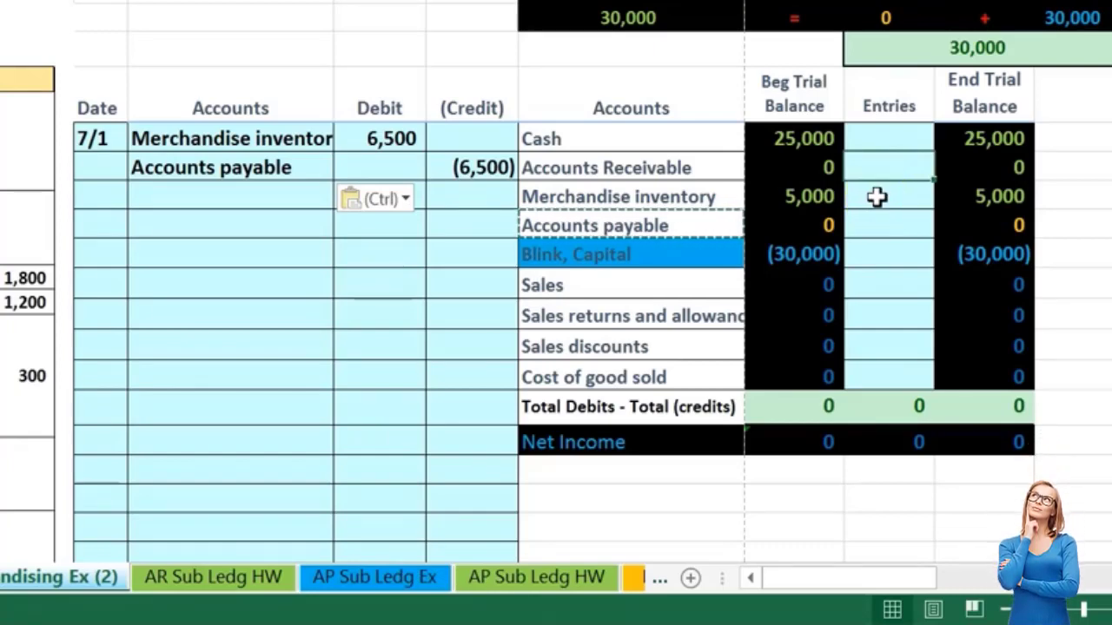
{"action": "left_click", "coordinate": [877, 197]}
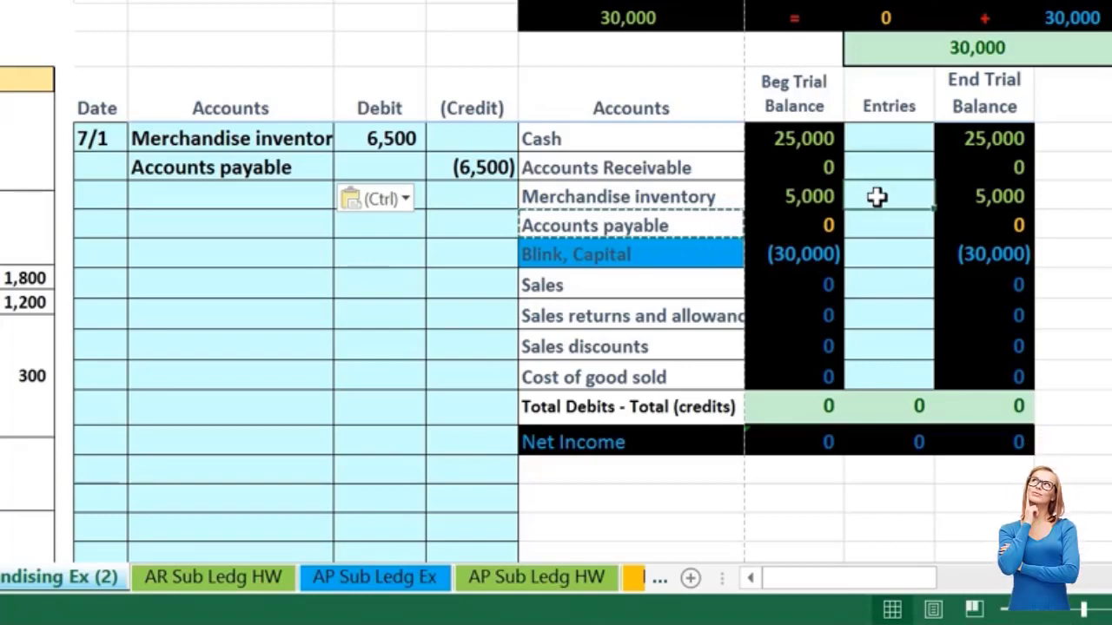
{"action": "type", "text": "="}
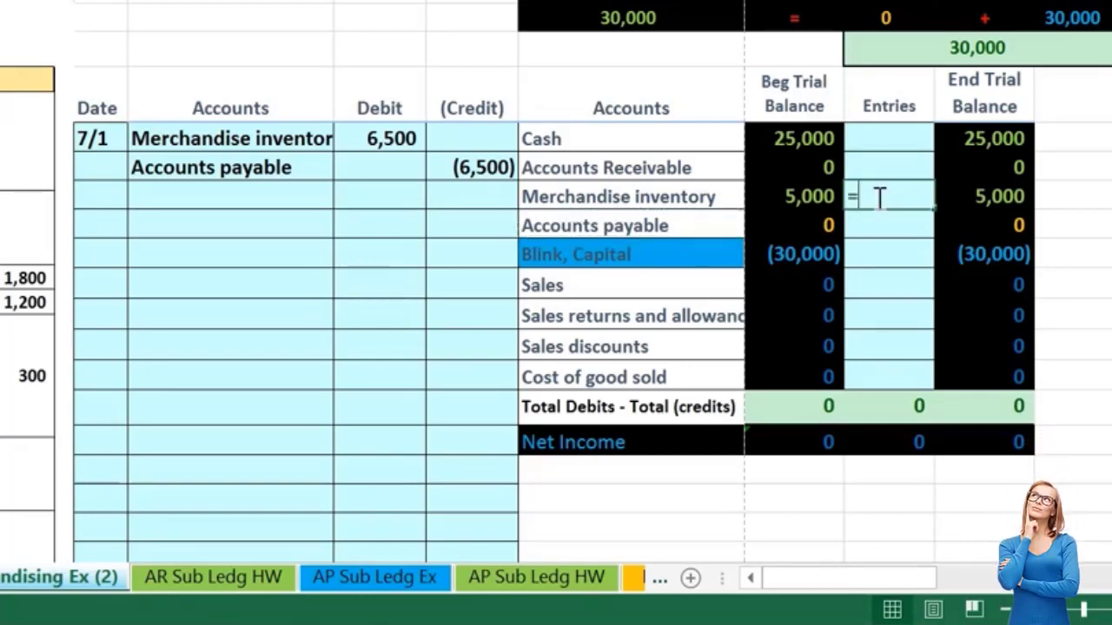
{"action": "left_click", "coordinate": [395, 139]}
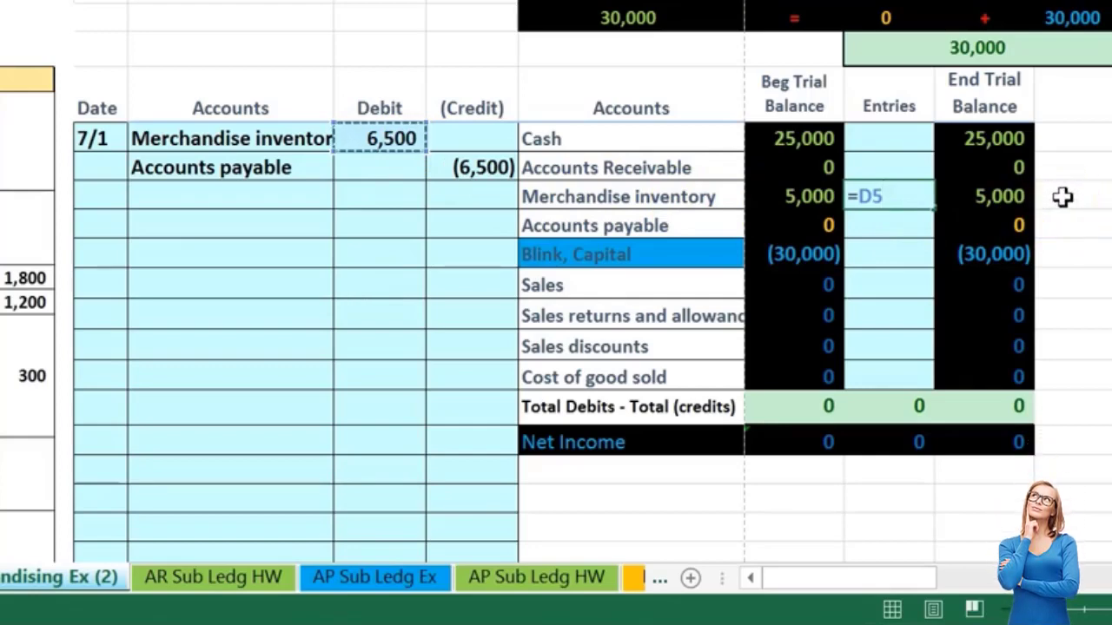
{"action": "key", "text": "Return"}
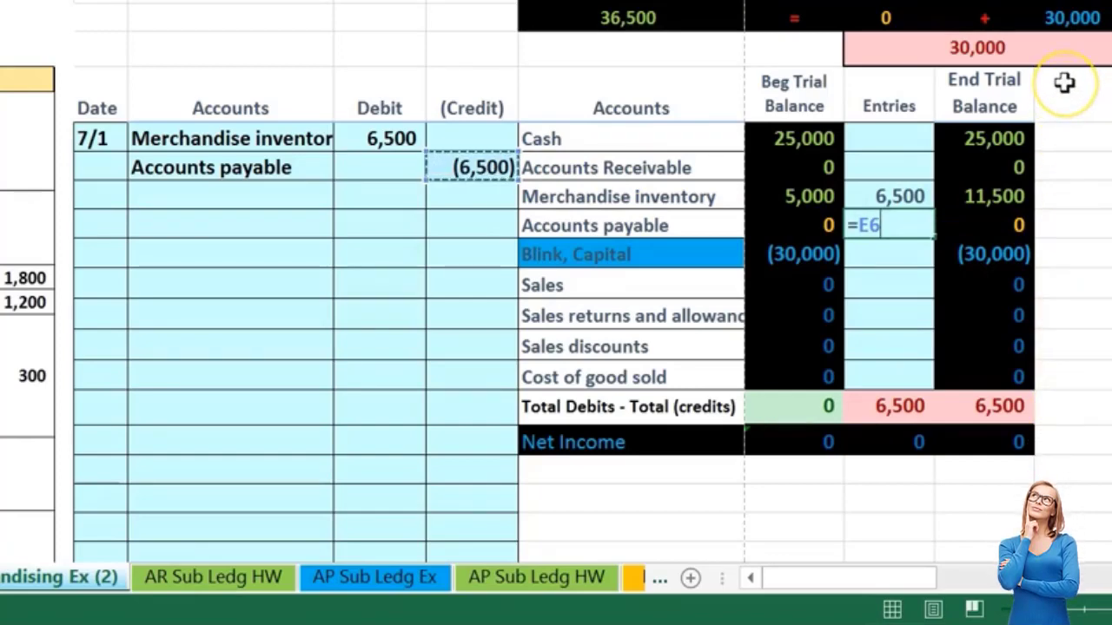
{"action": "key", "text": "Return"}
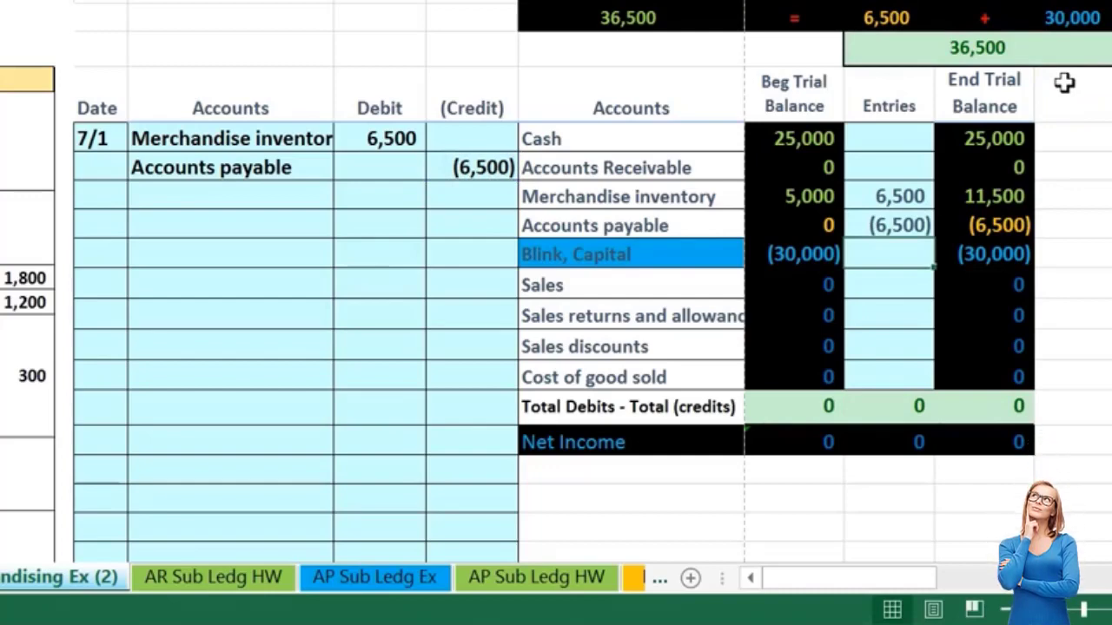
Check the Accounts payable ending balance and locate the subsidiary ledgers beside the trial balance
{"action": "left_click", "coordinate": [1018, 225]}
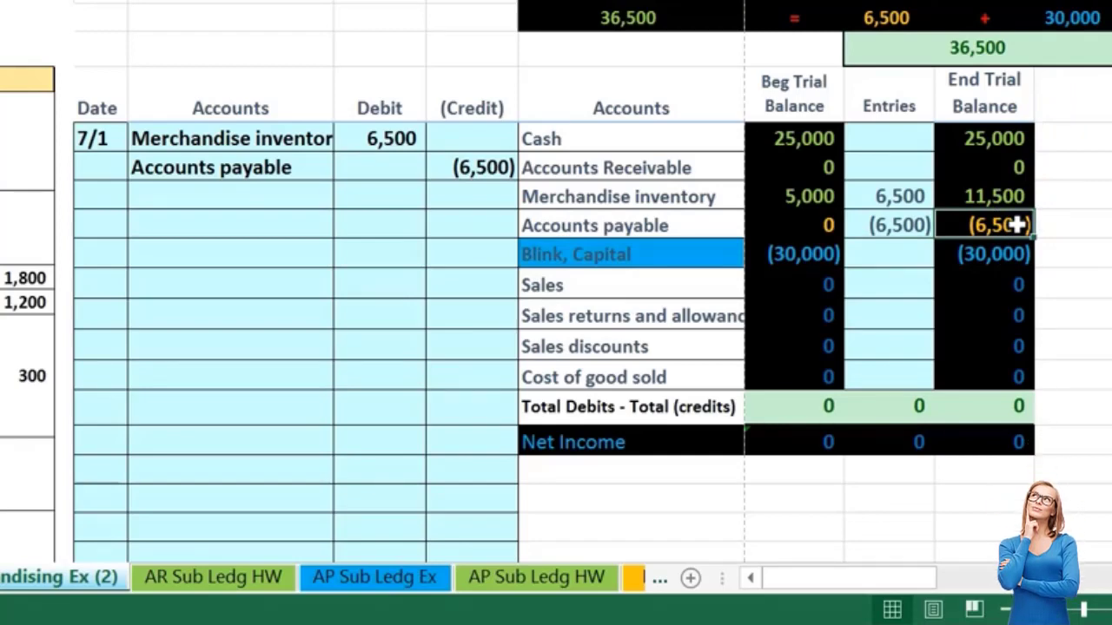
{"action": "key", "text": "Right"}
{"action": "key", "text": "Right"}
{"action": "key", "text": "Right"}
{"action": "key", "text": "Right"}
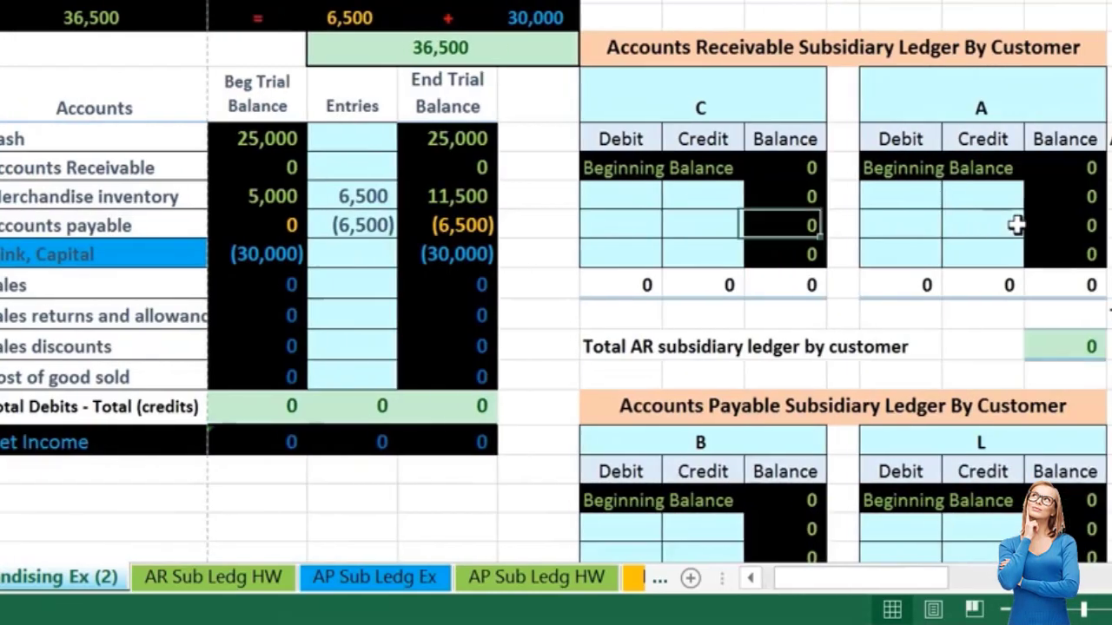
{"action": "left_click", "coordinate": [611, 529]}
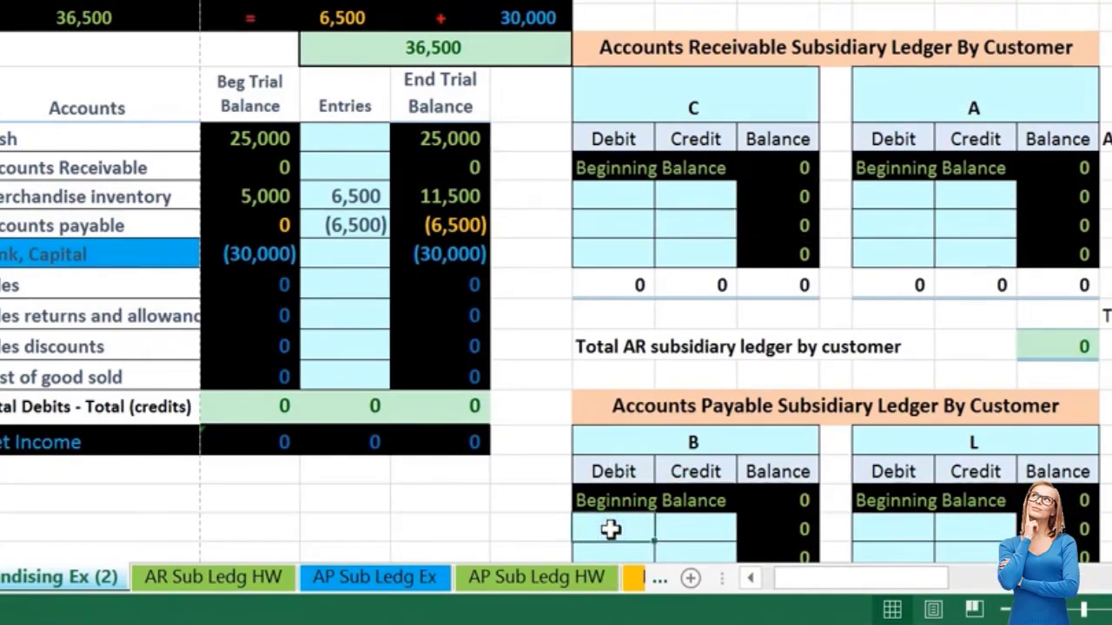
{"action": "type", "text": "7"}
{"action": "key", "text": "Return"}
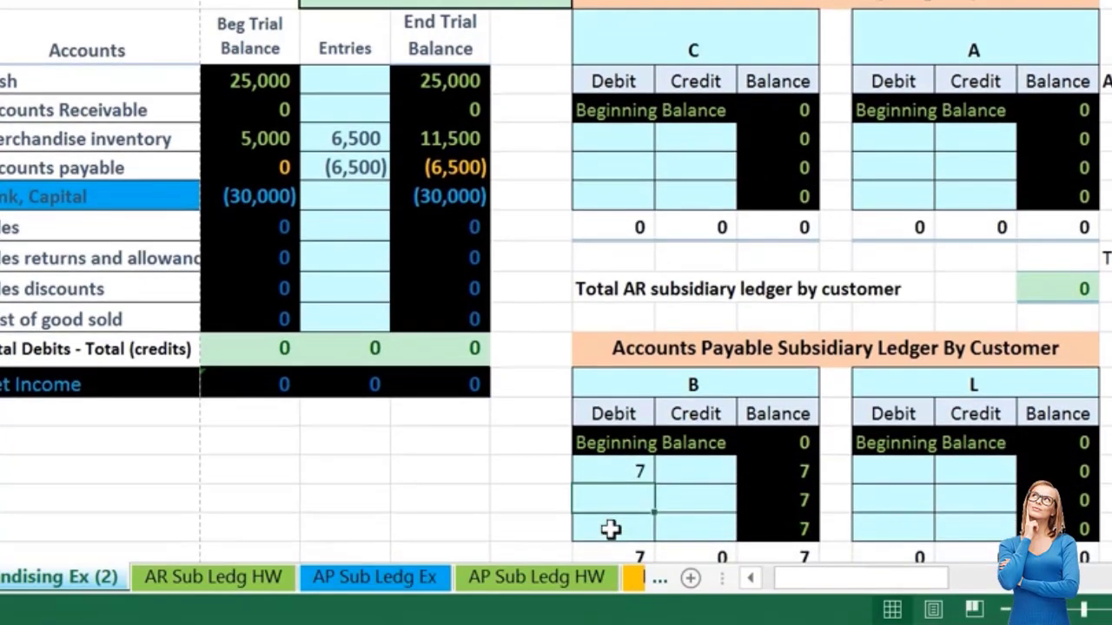
{"action": "key", "text": "Up"}
{"action": "key", "text": "Delete"}
{"action": "key", "text": "Return"}
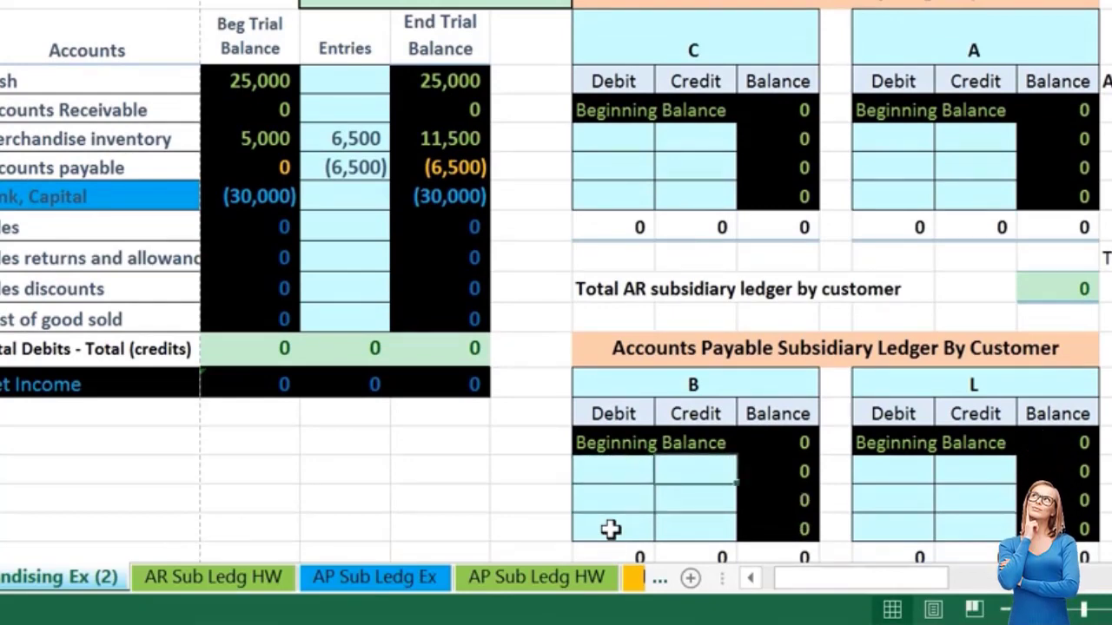
Post the 7/1 credit to company B's accounts payable subsidiary ledger with =E6 and compare it with the Accounts payable ending balance
{"action": "type", "text": "="}
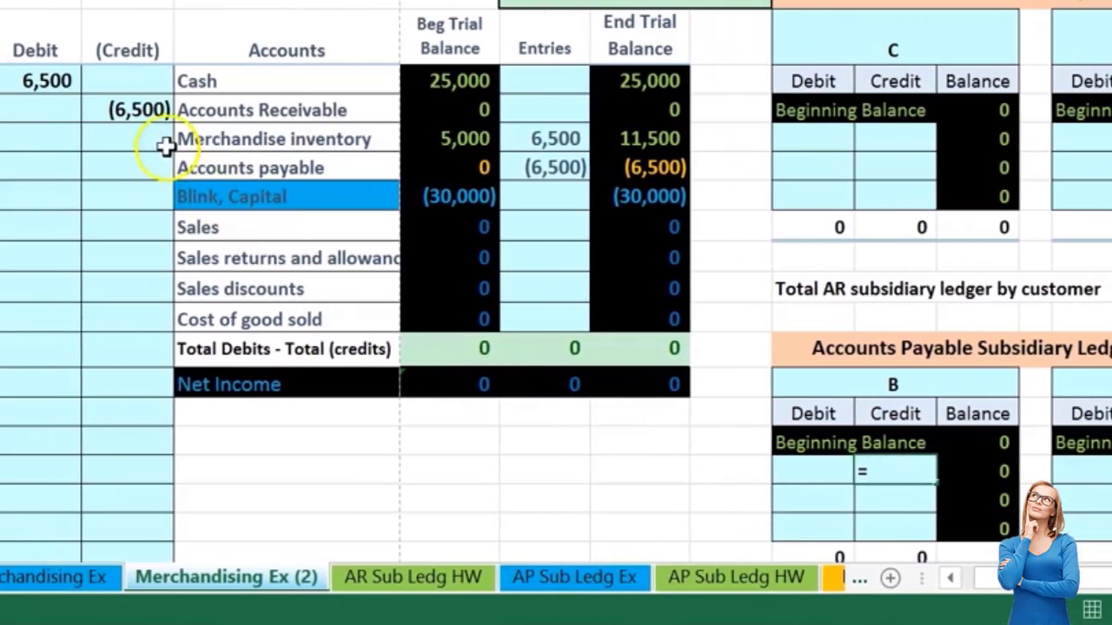
{"action": "left_click", "coordinate": [130, 111]}
{"action": "key", "text": "Return"}
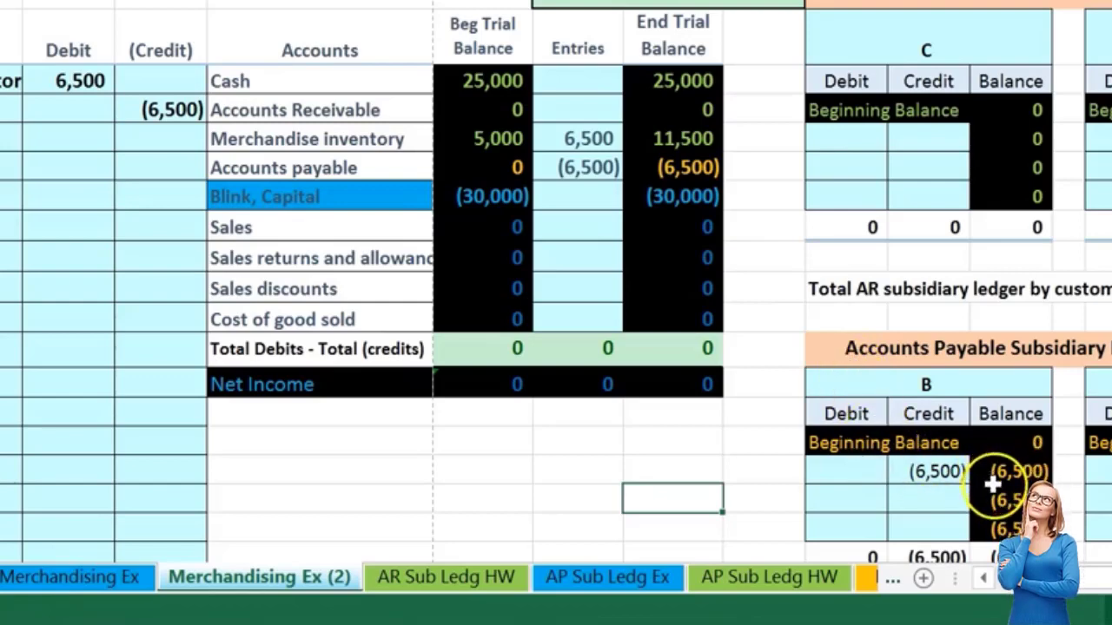
{"action": "left_click", "coordinate": [696, 170]}
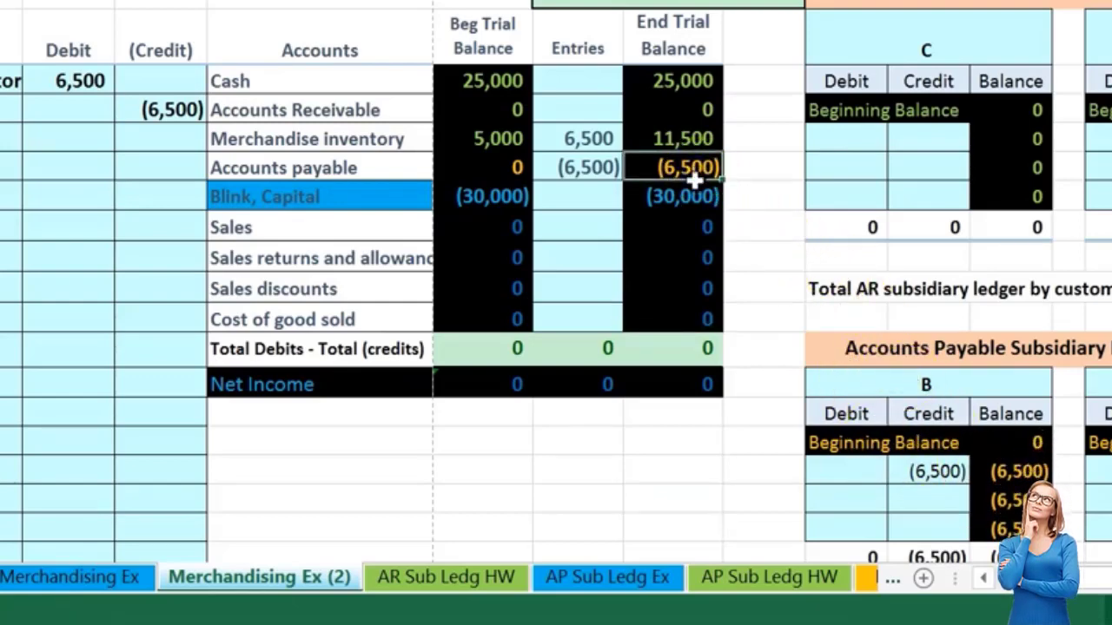
Enter the date 7/2 in the journal, leaving one blank row below the 7/1 entry
{"action": "key", "text": "Left"}
{"action": "key", "text": "Left"}
{"action": "key", "text": "Left"}
{"action": "key", "text": "Left"}
{"action": "key", "text": "Left"}
{"action": "key", "text": "Left"}
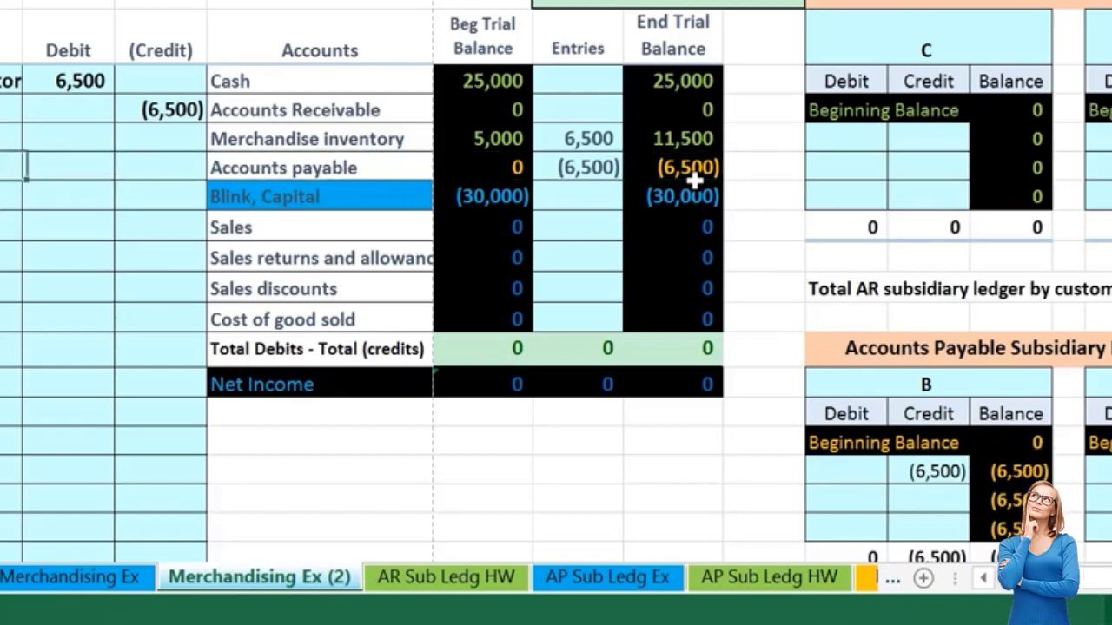
{"action": "key", "text": "Left"}
{"action": "key", "text": "Left"}
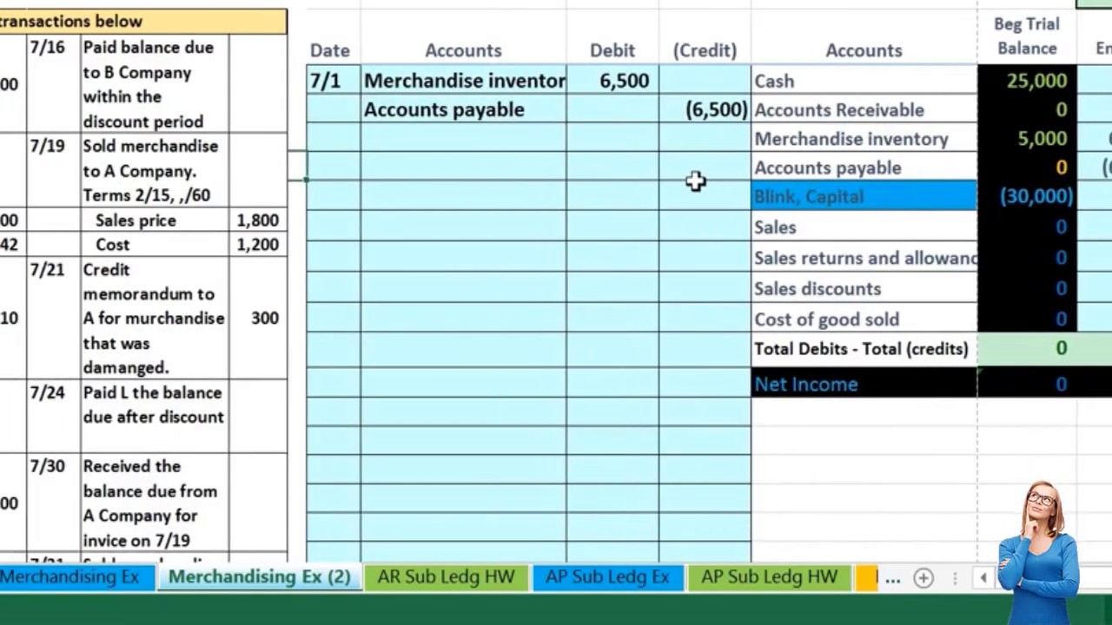
{"action": "left_click", "coordinate": [354, 169]}
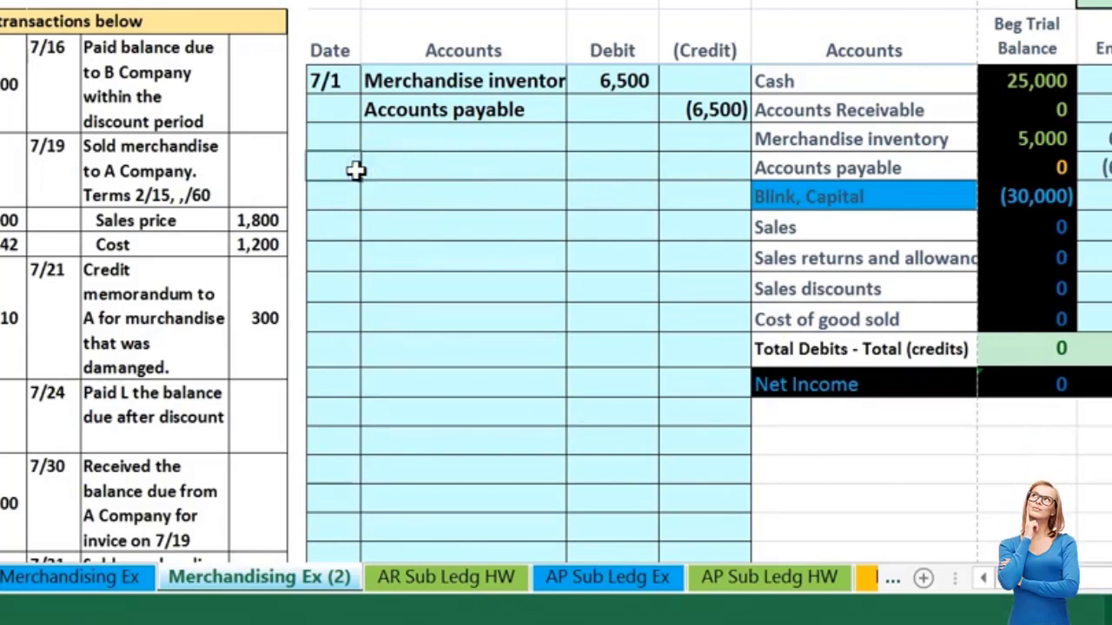
{"action": "type", "text": "7/2"}
{"action": "left_click", "coordinate": [356, 171]}
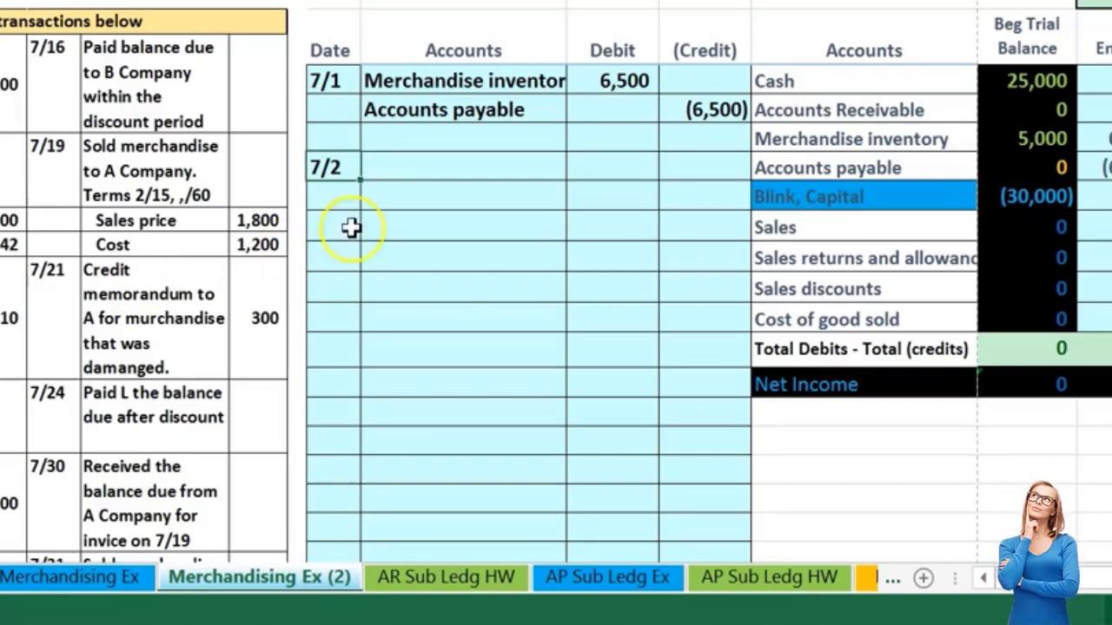
Copy the Accounts Receivable name from the trial balance and paste it as values on the 7/2 line of the journal
{"action": "left_click", "coordinate": [421, 172]}
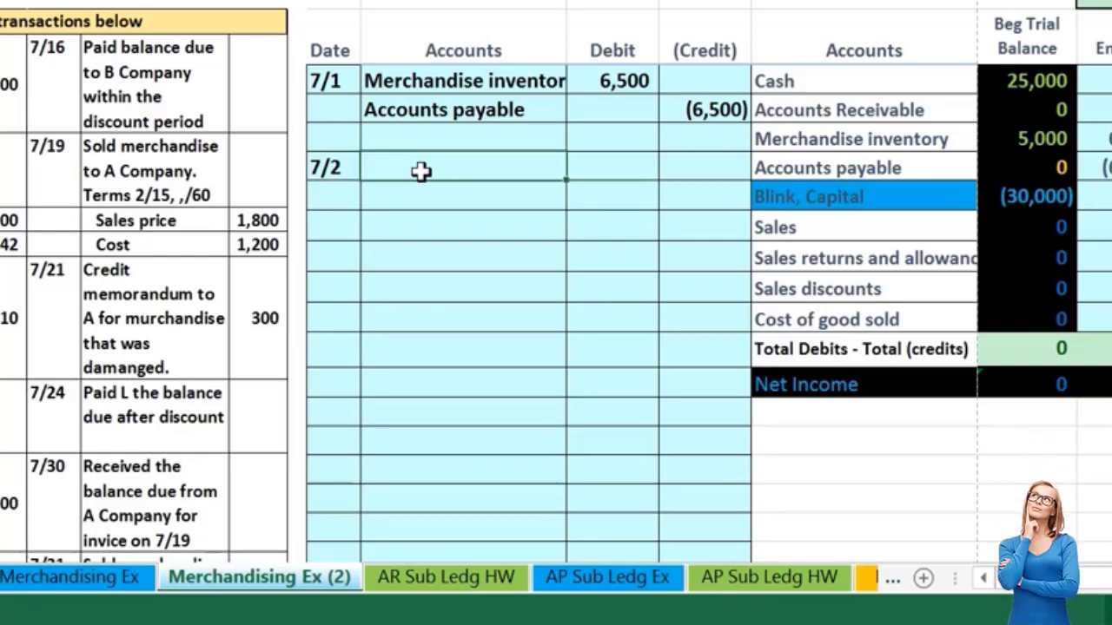
{"action": "left_click", "coordinate": [814, 106]}
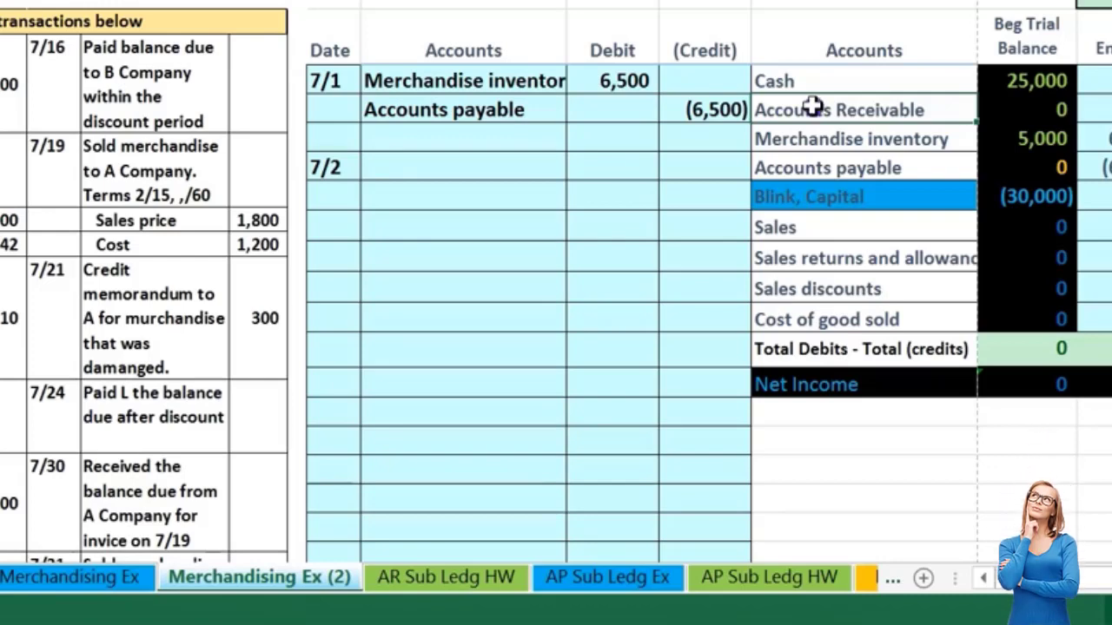
{"action": "left_click_drag", "start_coordinate": [812, 106], "coordinate": [964, 106]}
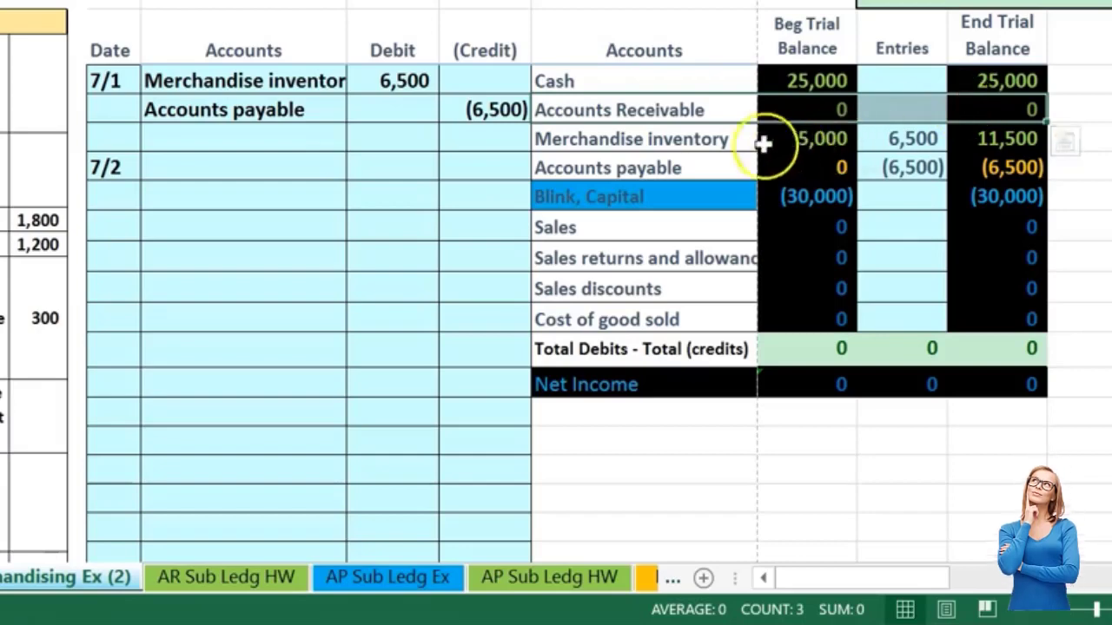
{"action": "left_click", "coordinate": [649, 110]}
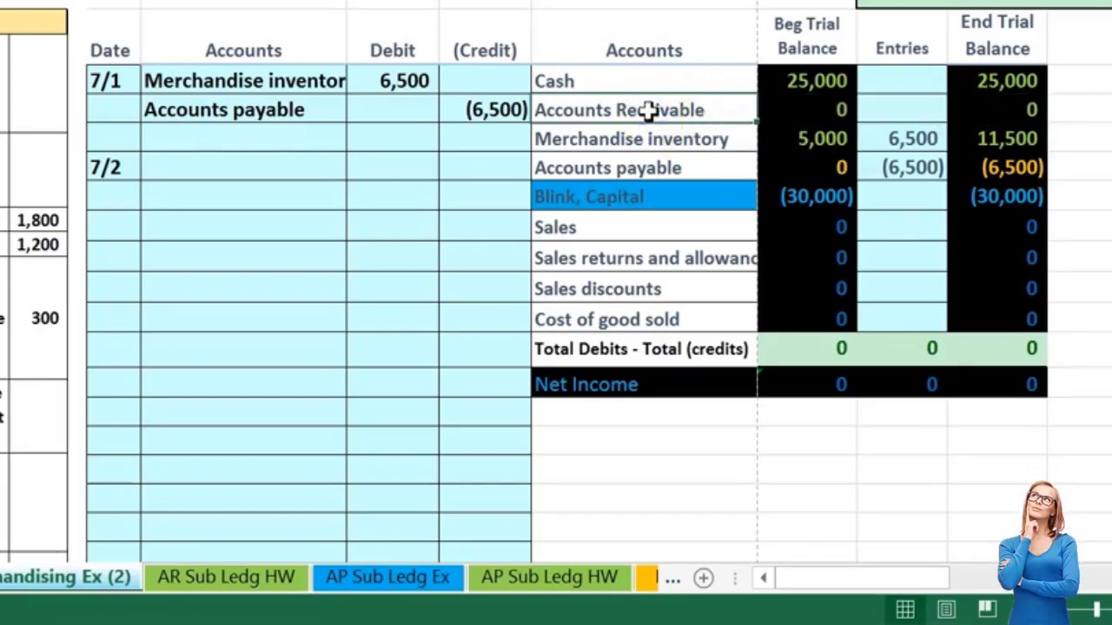
{"action": "right_click", "coordinate": [649, 110]}
{"action": "left_click", "coordinate": [683, 116]}
{"action": "left_click", "coordinate": [240, 173]}
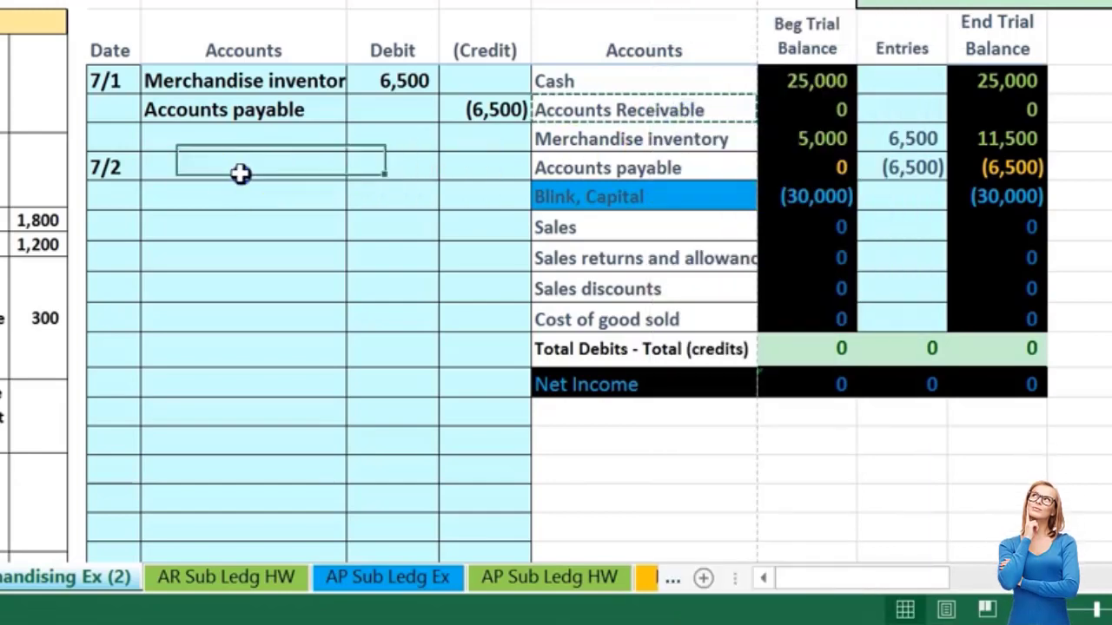
{"action": "right_click", "coordinate": [244, 168]}
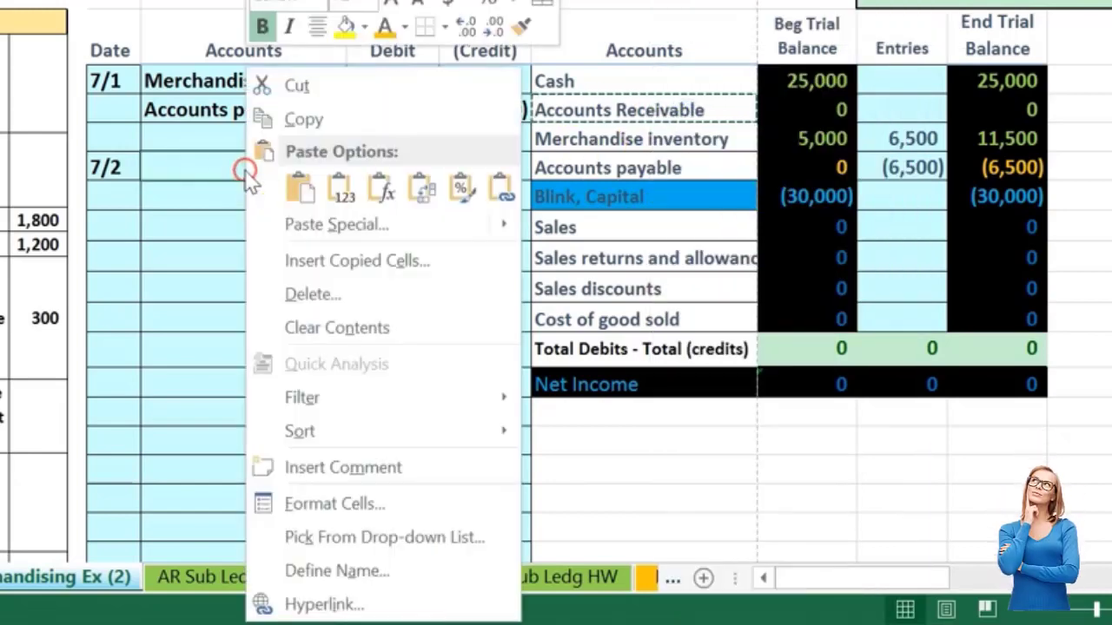
{"action": "left_click", "coordinate": [325, 186]}
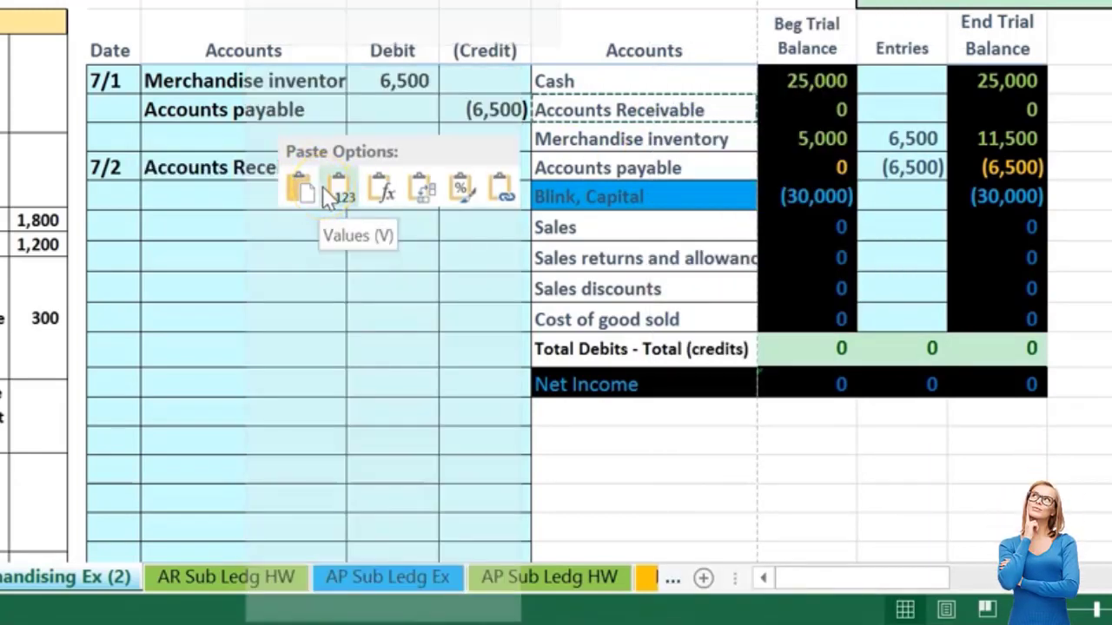
{"action": "left_click", "coordinate": [335, 186]}
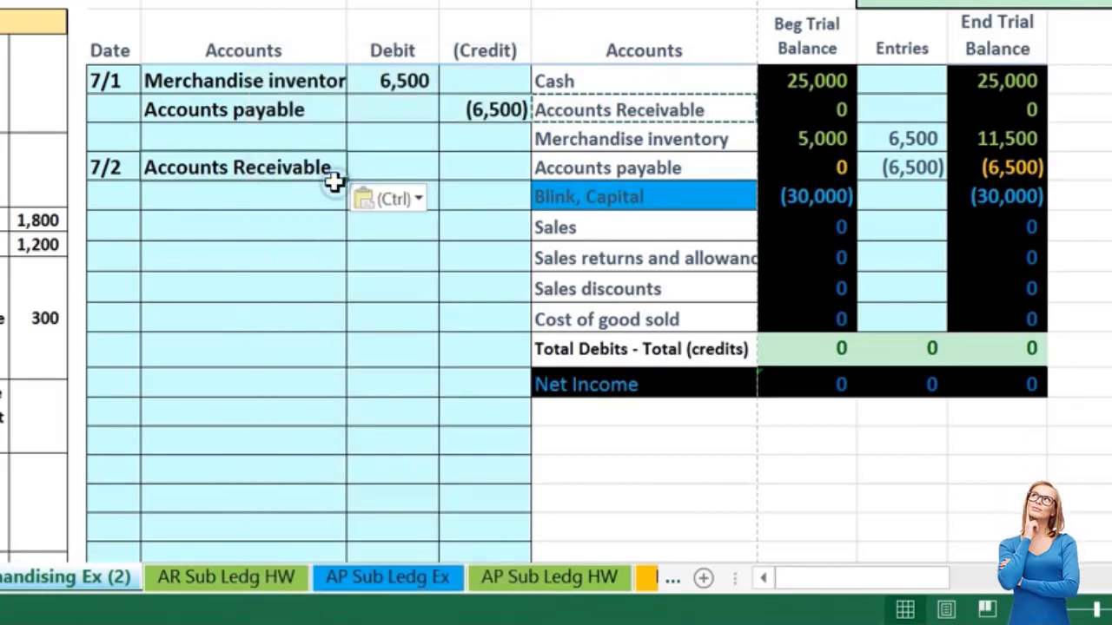
Enter a 1,000 debit for Accounts Receivable and the matching credit on the line below with the formula -D8
{"action": "left_click", "coordinate": [358, 165]}
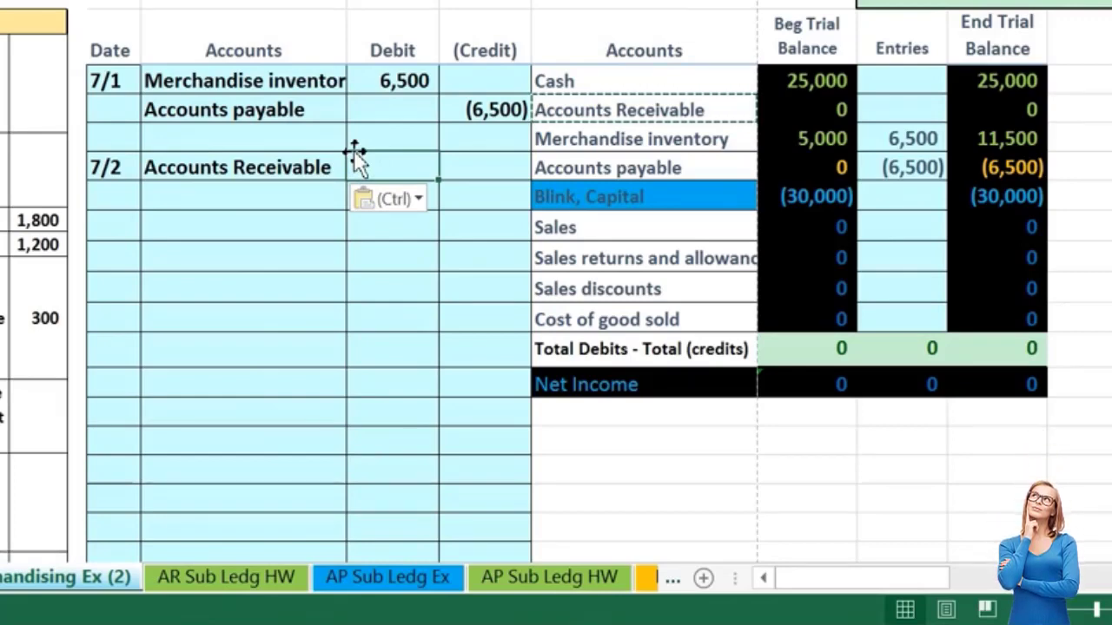
{"action": "type", "text": "1000"}
{"action": "key", "text": "Return"}
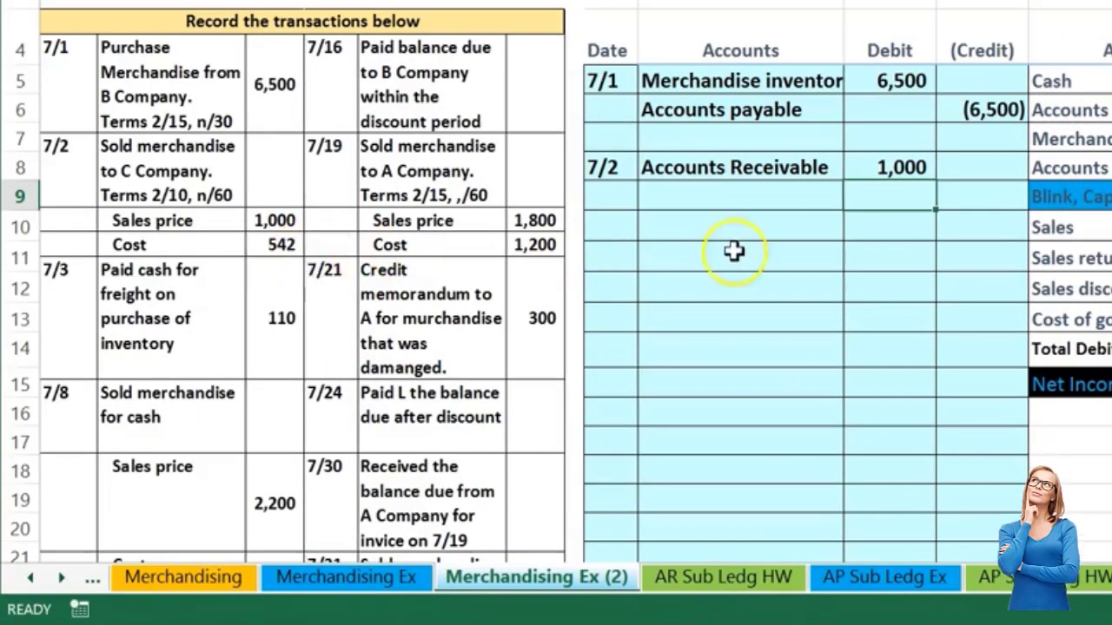
{"action": "left_click", "coordinate": [973, 185]}
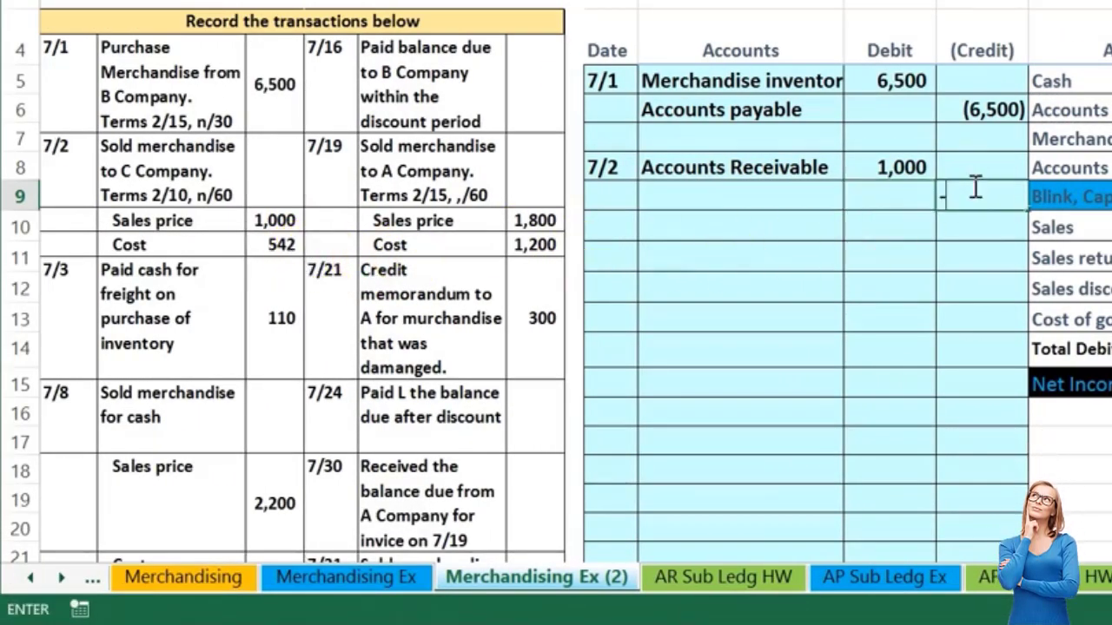
{"action": "type", "text": "-"}
{"action": "key", "text": "Left"}
{"action": "key", "text": "Up"}
{"action": "key", "text": "Return"}
{"action": "left_click", "coordinate": [973, 185]}
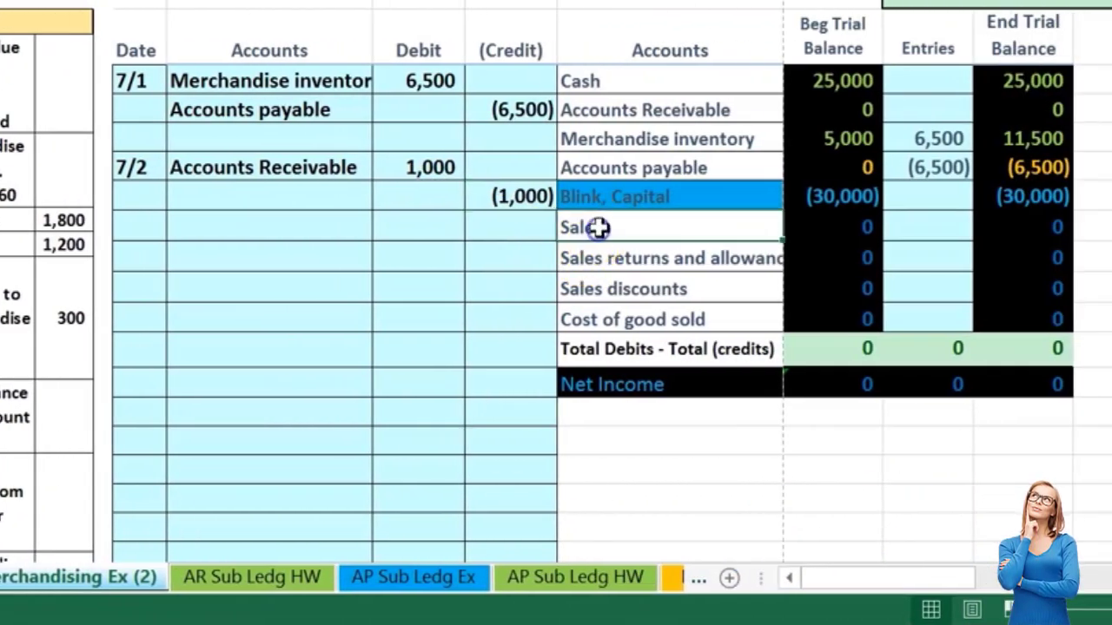
Copy the Sales name from the trial balance and paste it as values on the credit line of the 7/2 entry
{"action": "left_click", "coordinate": [639, 227]}
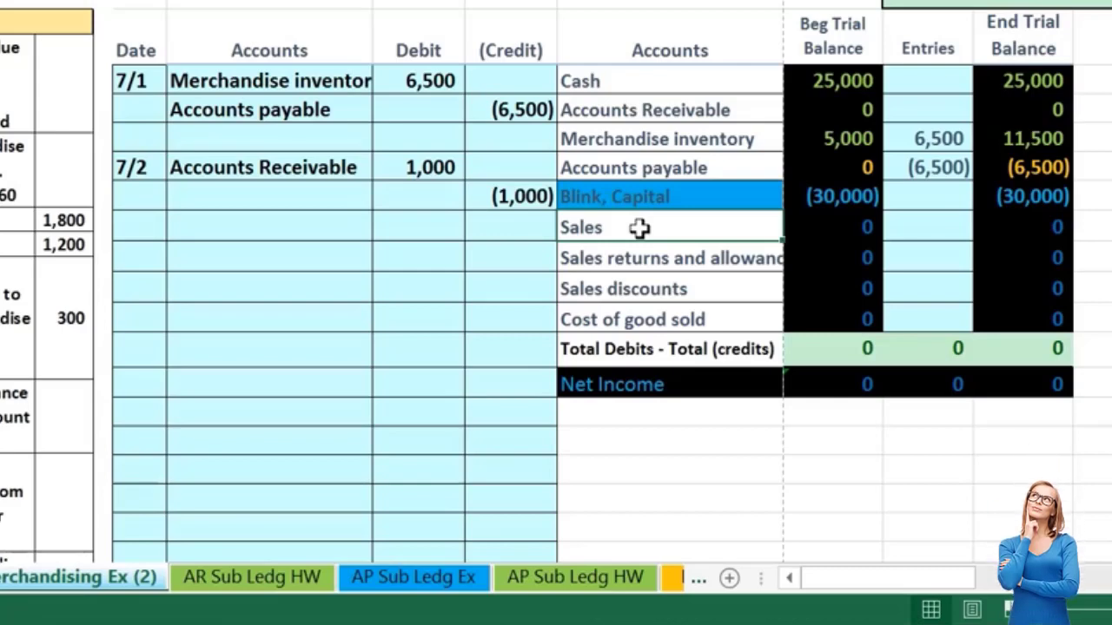
{"action": "right_click", "coordinate": [640, 228]}
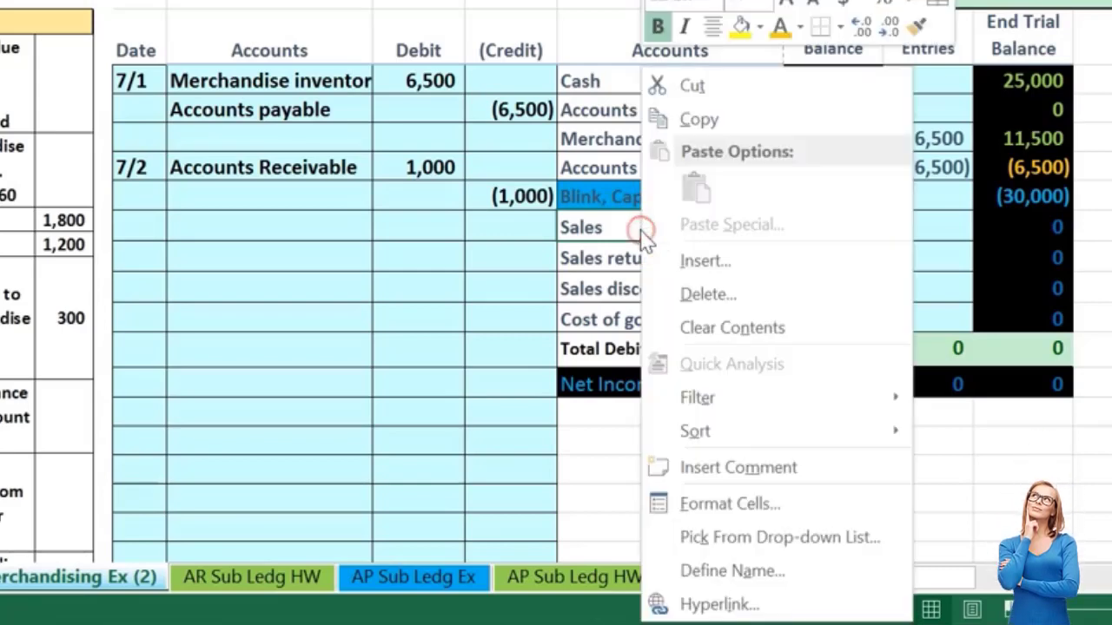
{"action": "left_click", "coordinate": [700, 118]}
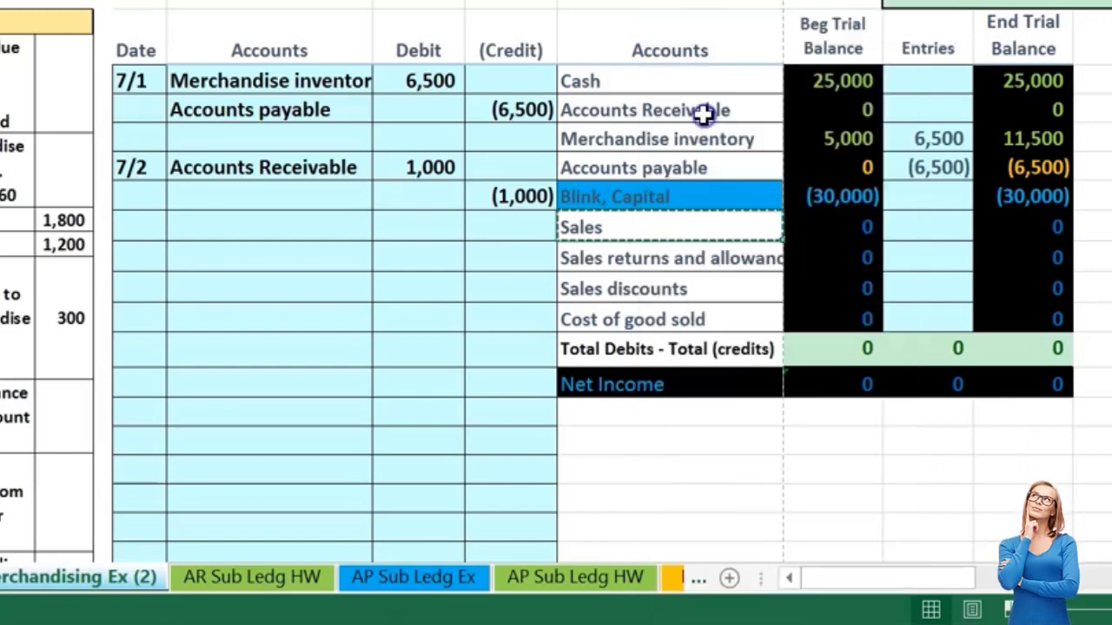
{"action": "right_click", "coordinate": [298, 196]}
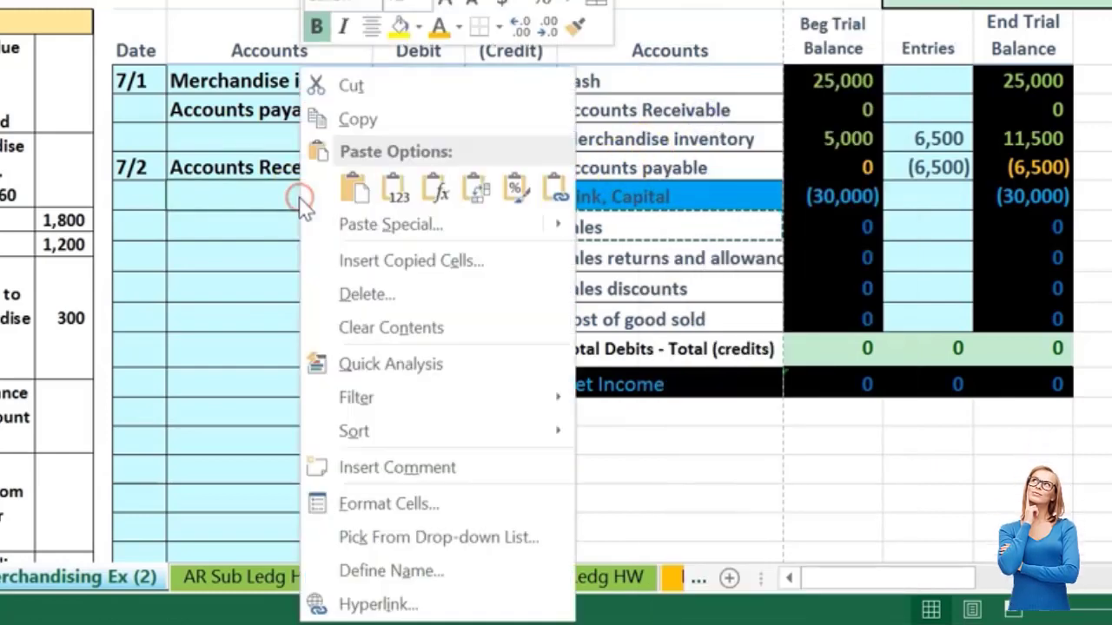
{"action": "left_click", "coordinate": [388, 191]}
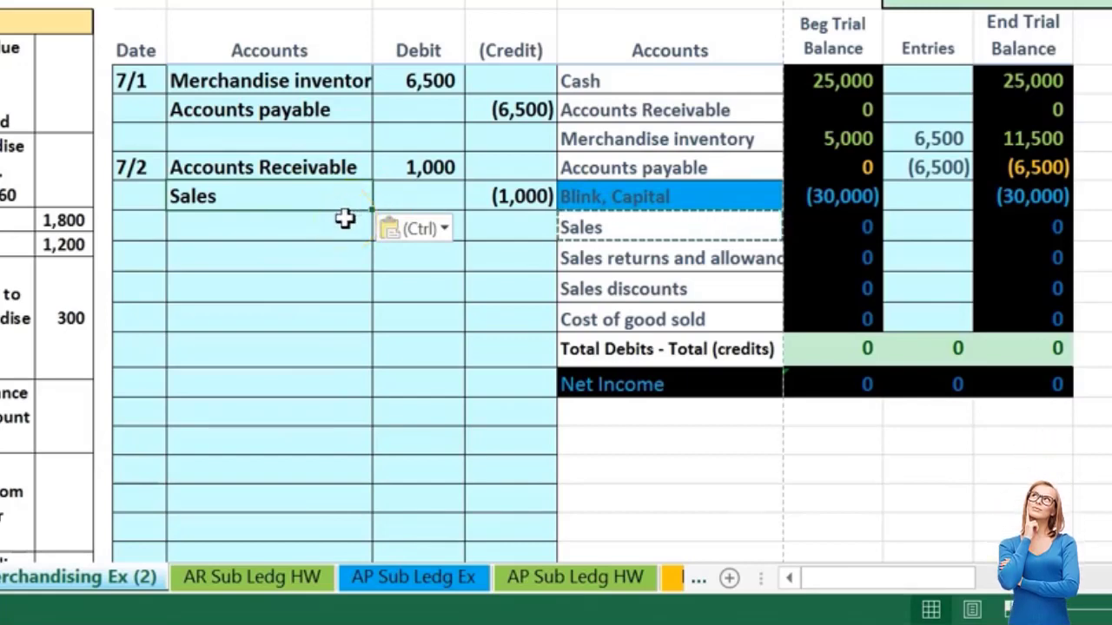
Post the 7/2 entry to the trial balance's Entries column with =D8 for Accounts Receivable and =E9 for Sales
{"action": "left_click", "coordinate": [926, 108]}
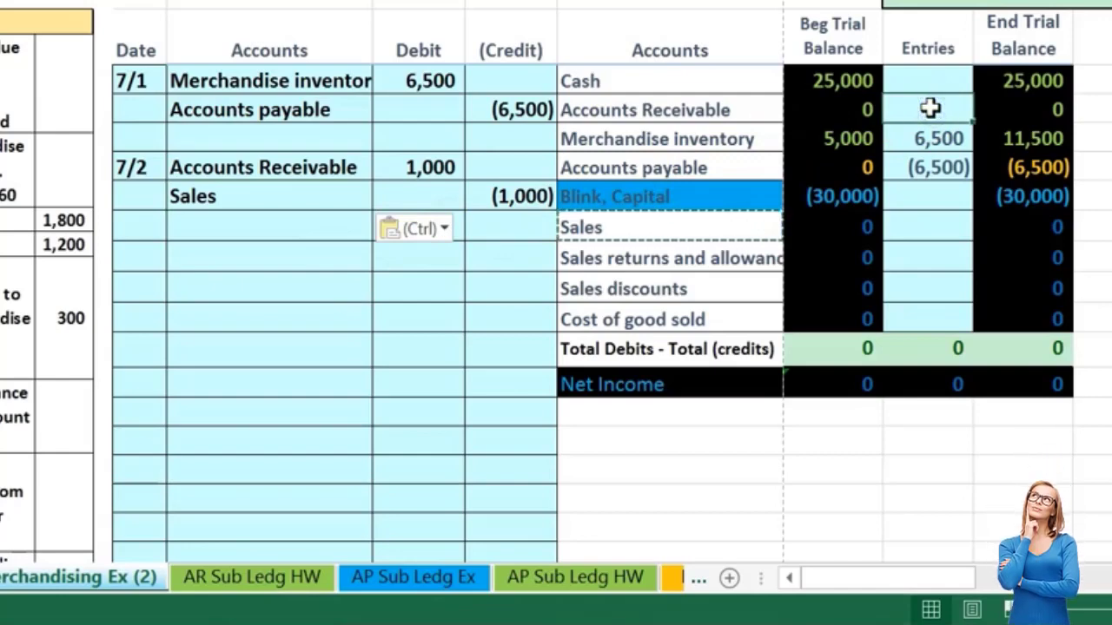
{"action": "type", "text": "="}
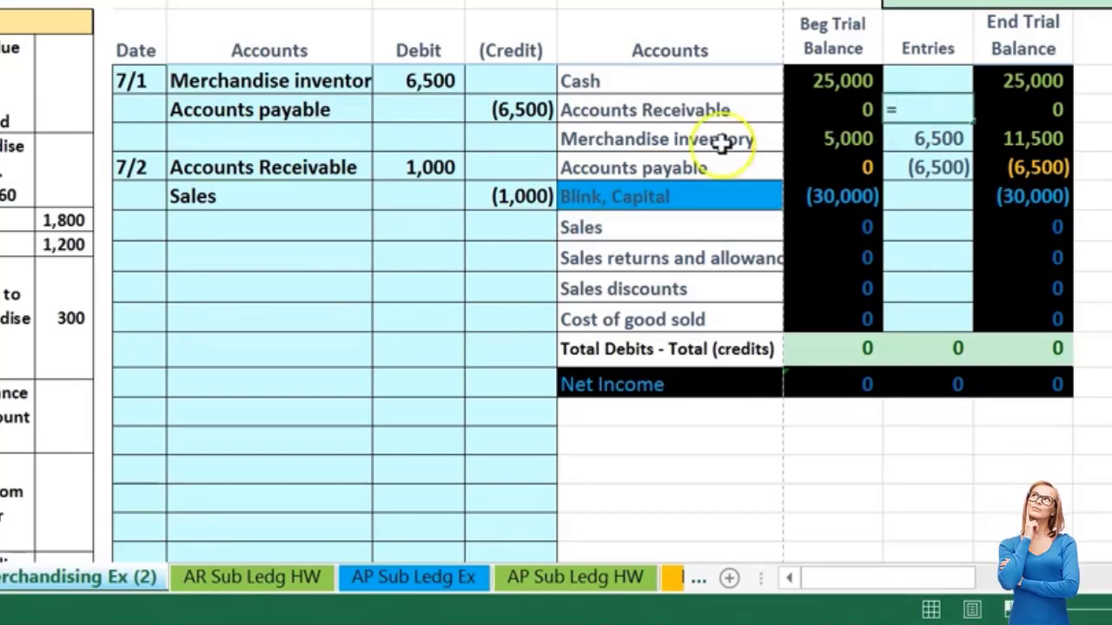
{"action": "left_click", "coordinate": [432, 171]}
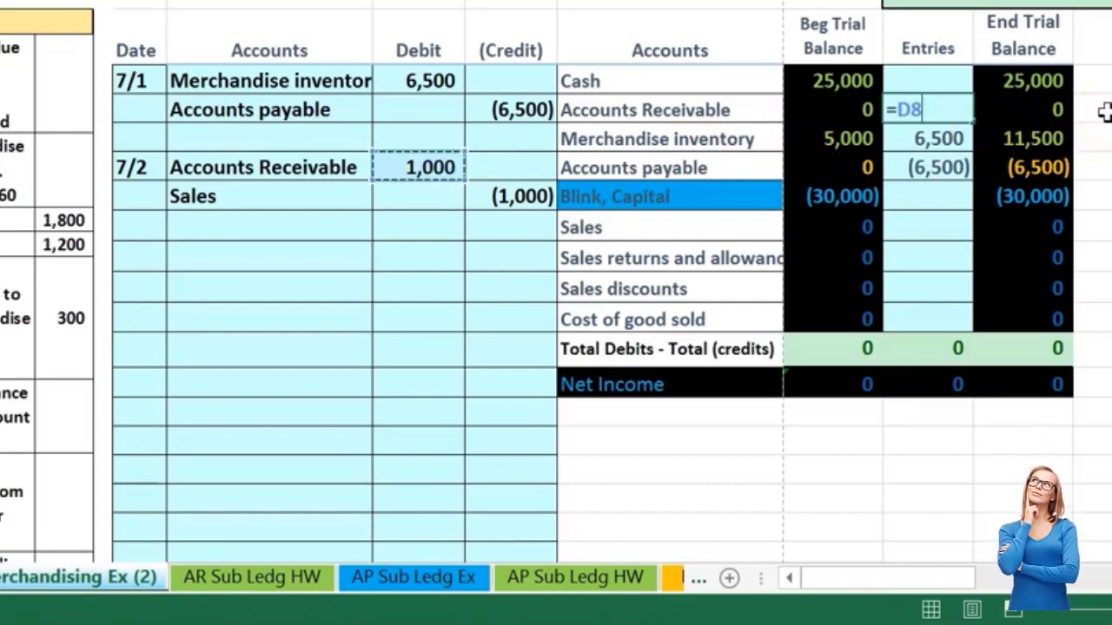
{"action": "key", "text": "Return"}
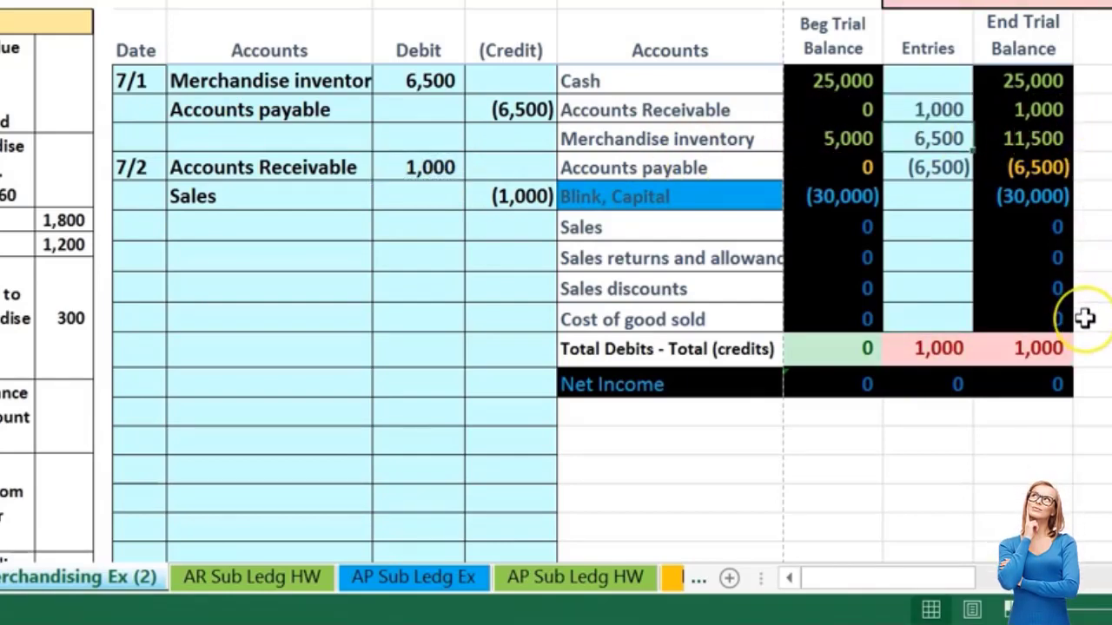
{"action": "left_click", "coordinate": [926, 228]}
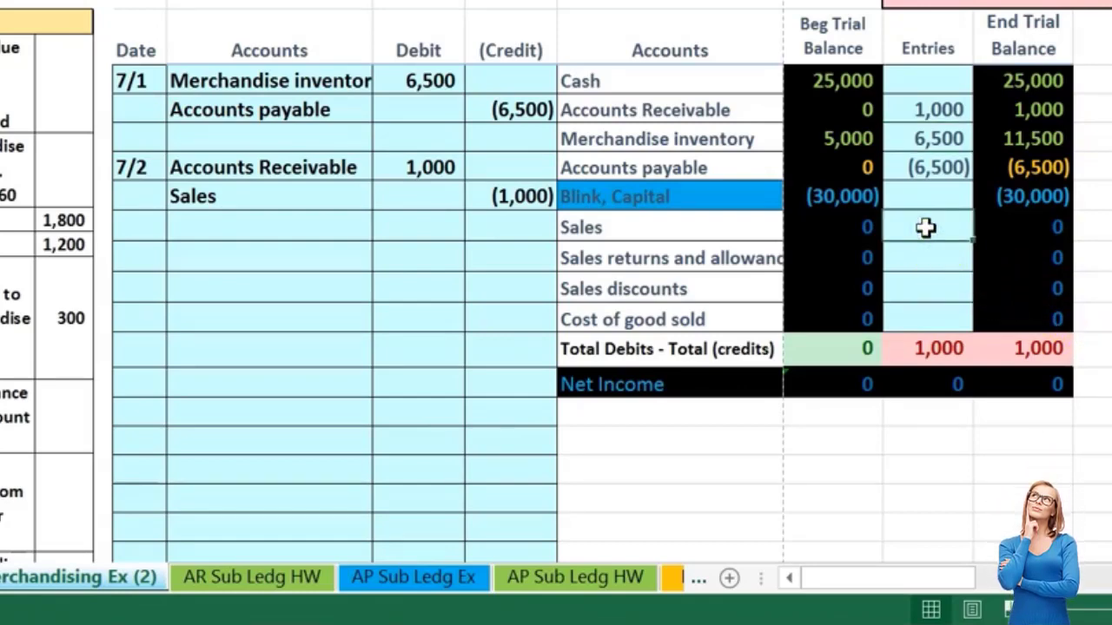
{"action": "type", "text": "="}
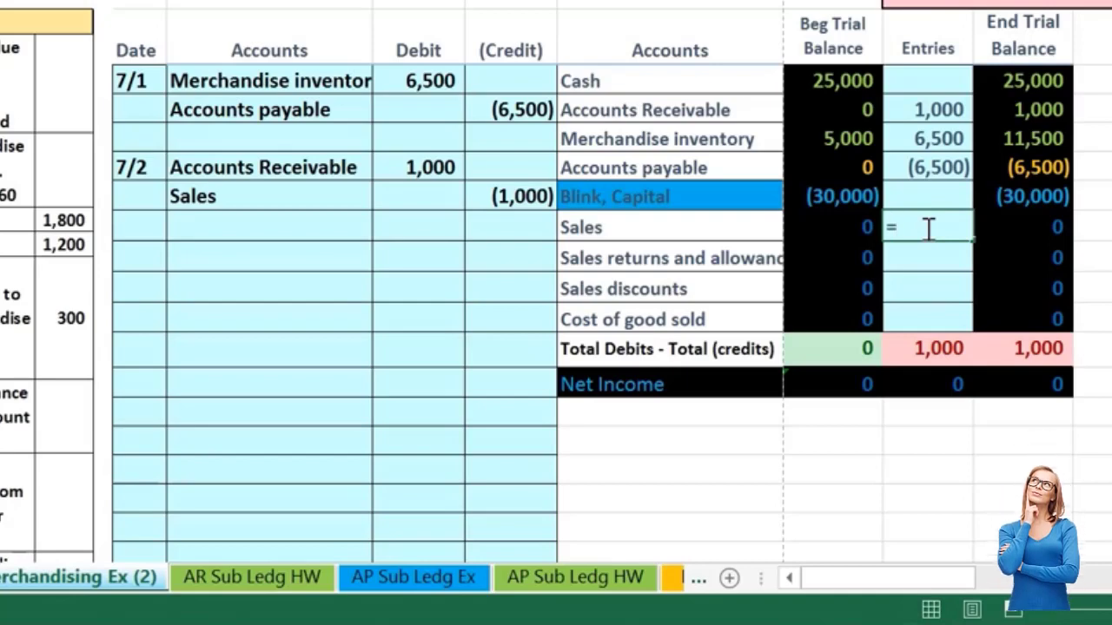
{"action": "left_click", "coordinate": [519, 197]}
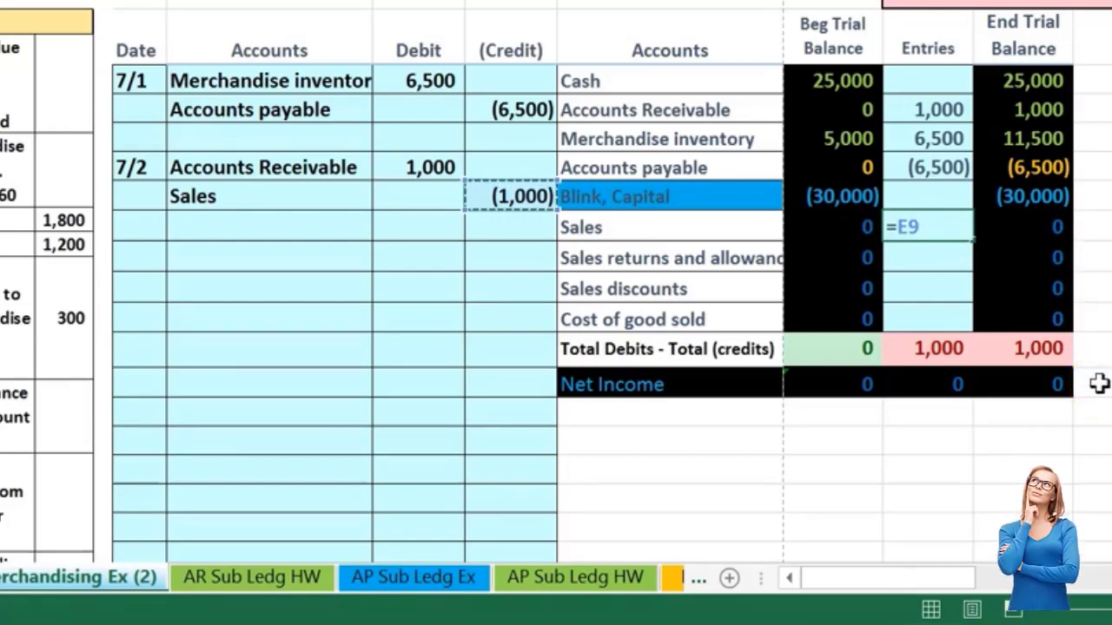
{"action": "key", "text": "Return"}
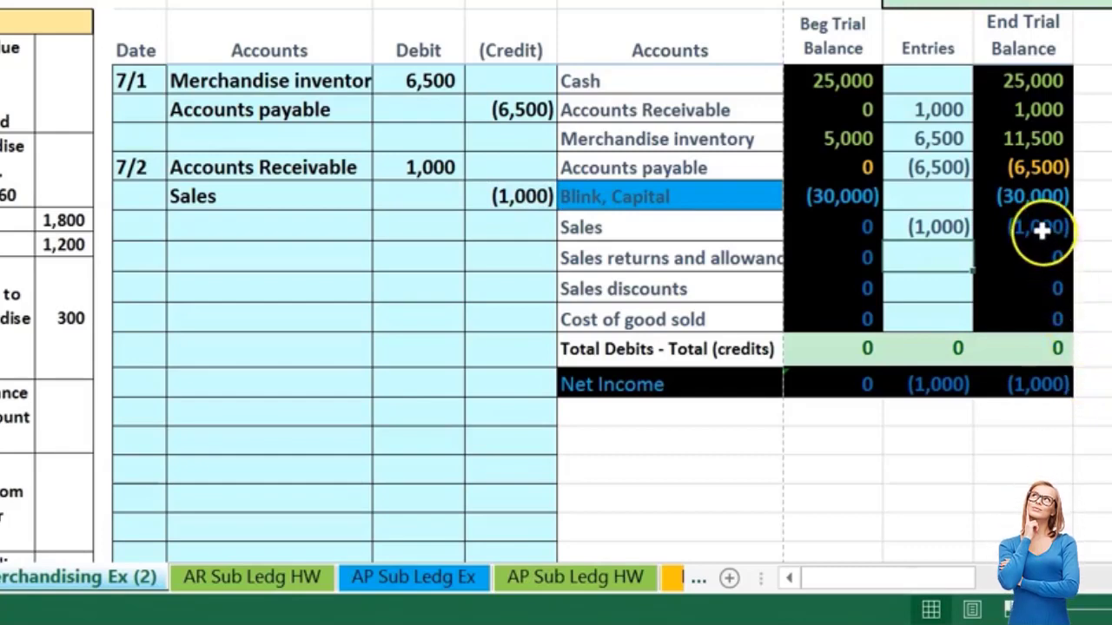
Examine the ending balances from Sales to Cost of good sold and the formula behind the ending Net Income
{"action": "left_click_drag", "start_coordinate": [1041, 227], "coordinate": [1040, 306]}
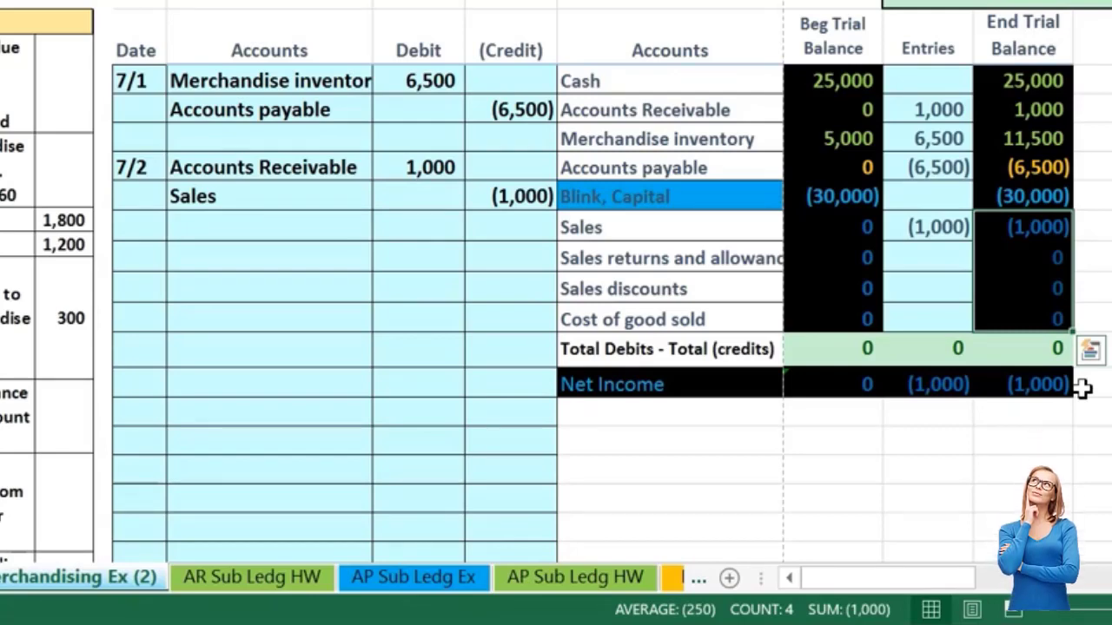
{"action": "double_click", "coordinate": [1030, 389]}
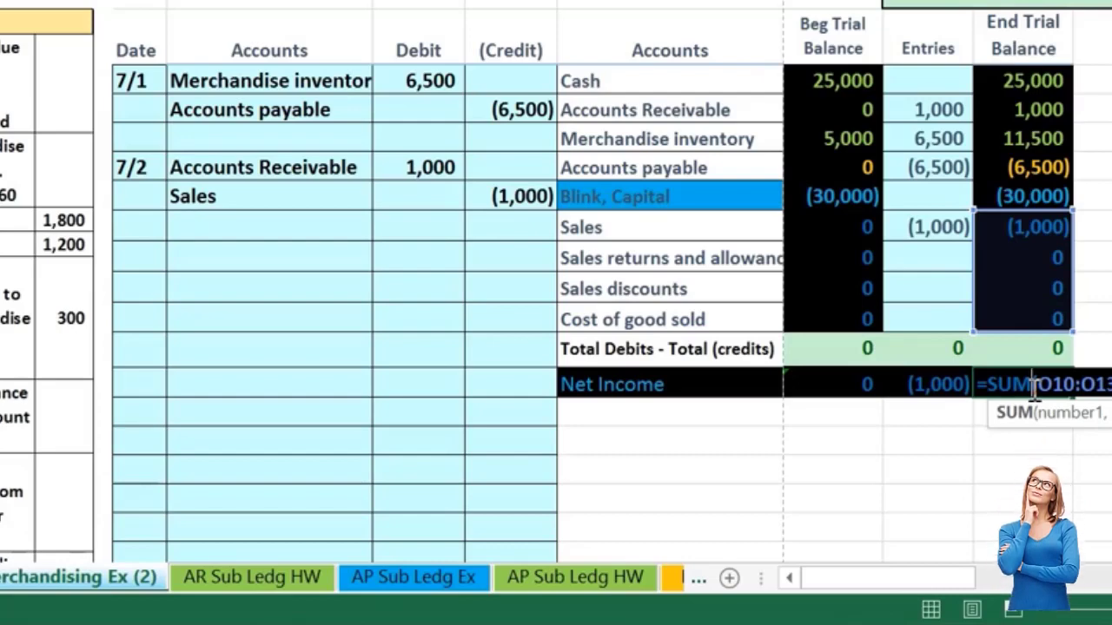
{"action": "key", "text": "Return"}
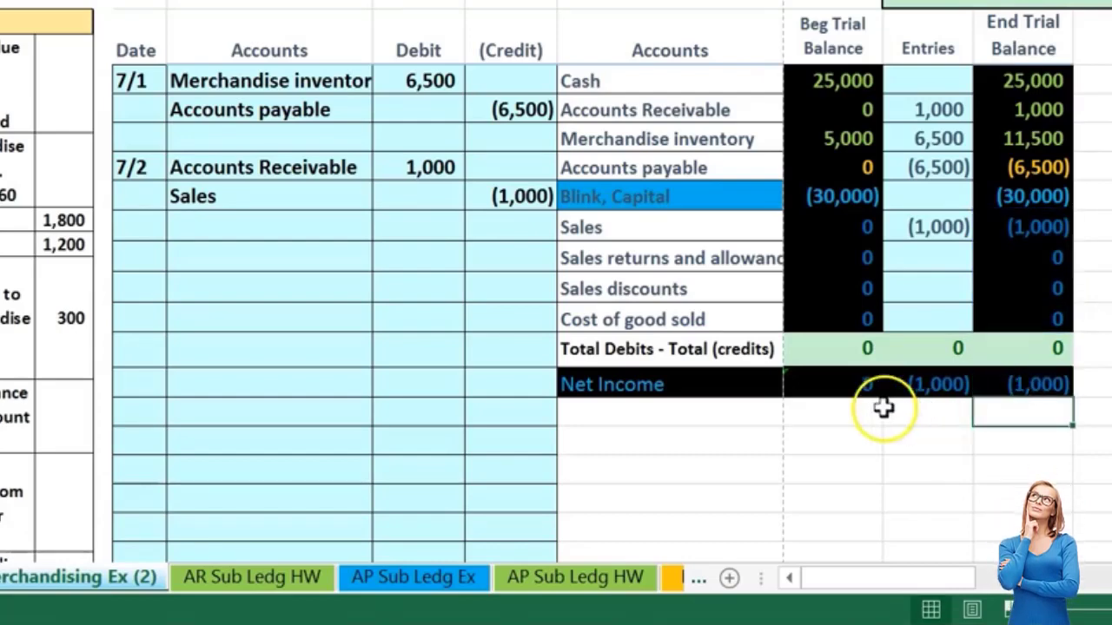
Copy the Merchandise inventory name from the trial balance and paste it as values in C12, the credit line of the 7/2 cost entry
{"action": "left_click", "coordinate": [240, 251]}
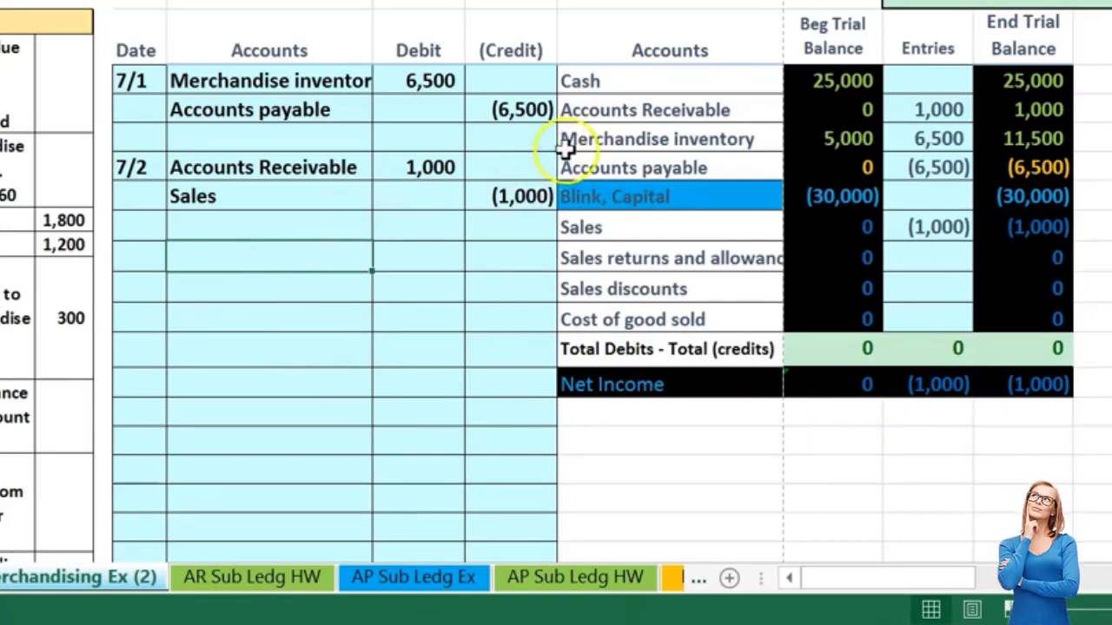
{"action": "left_click_drag", "start_coordinate": [580, 139], "coordinate": [1005, 132]}
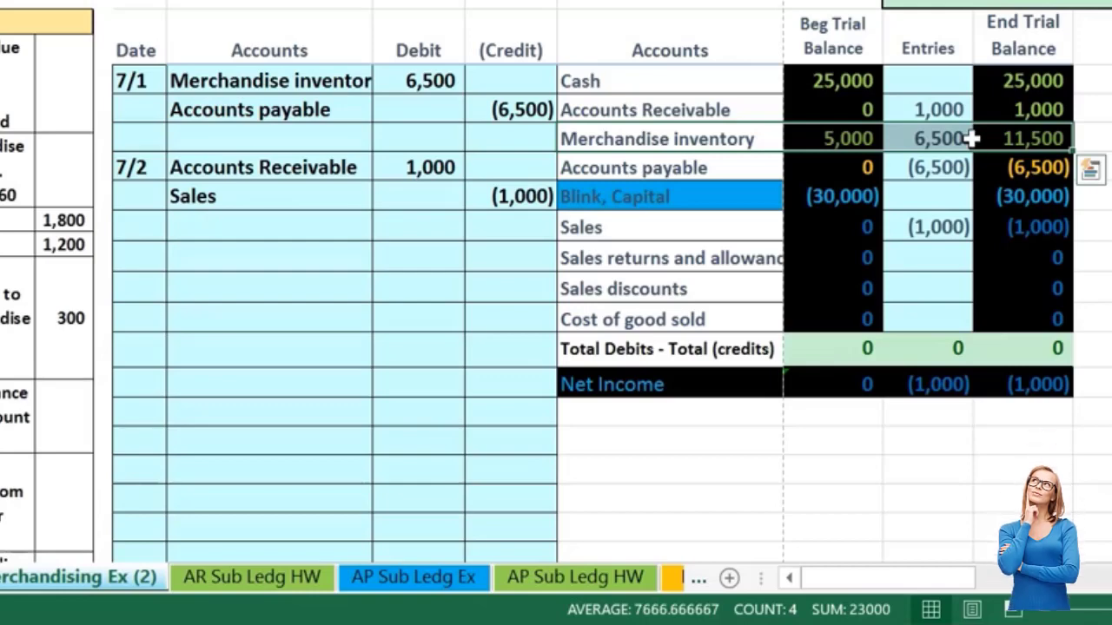
{"action": "left_click", "coordinate": [660, 139]}
{"action": "right_click", "coordinate": [660, 140]}
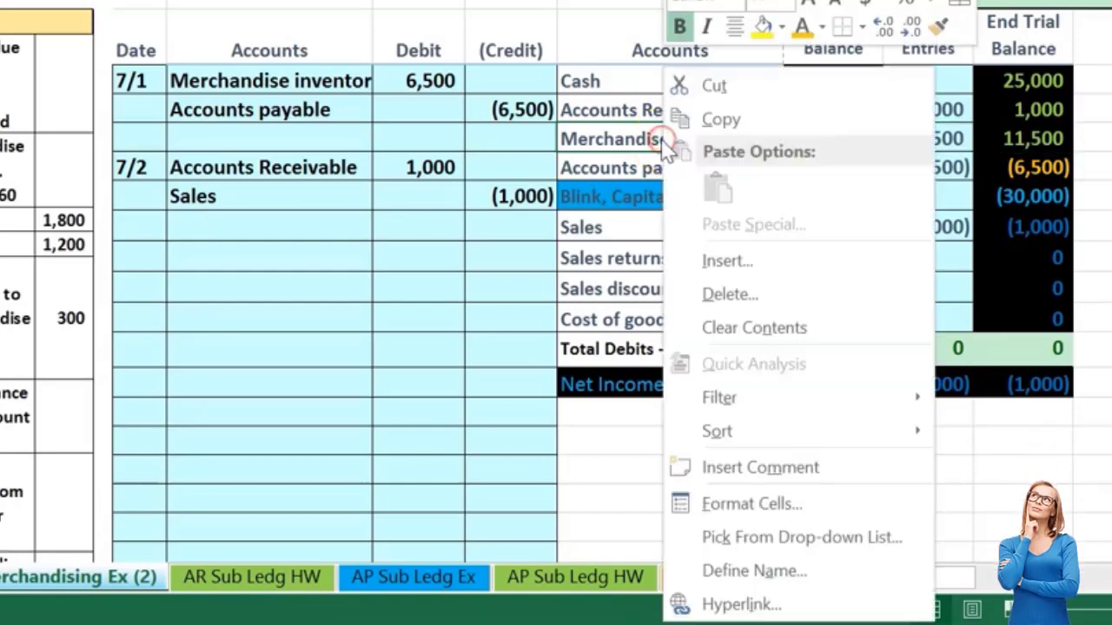
{"action": "left_click", "coordinate": [700, 118]}
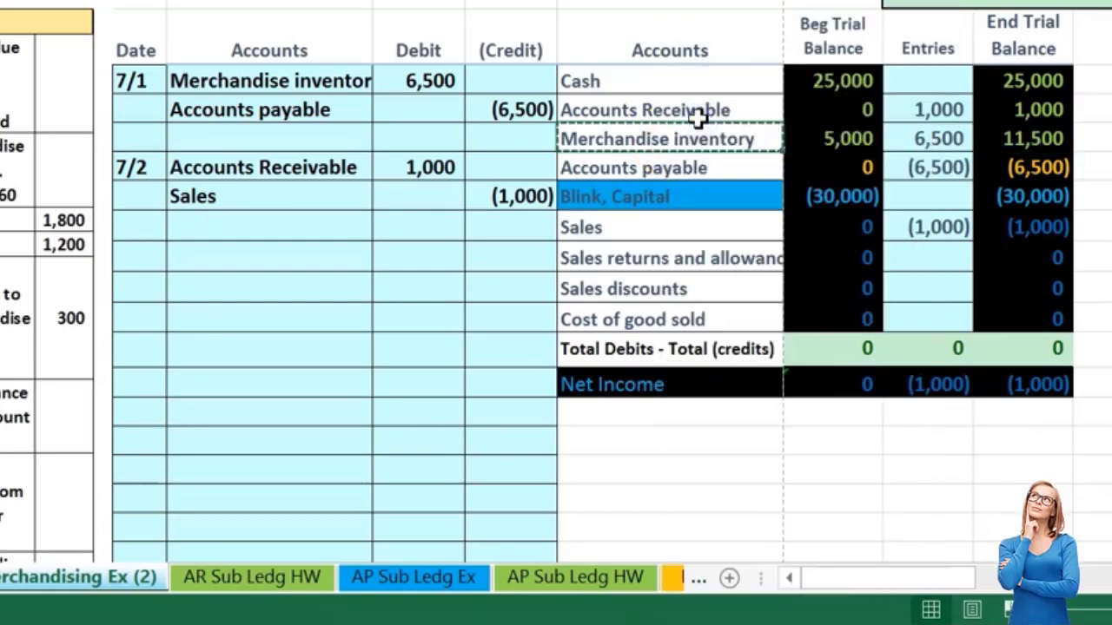
{"action": "left_click", "coordinate": [231, 233]}
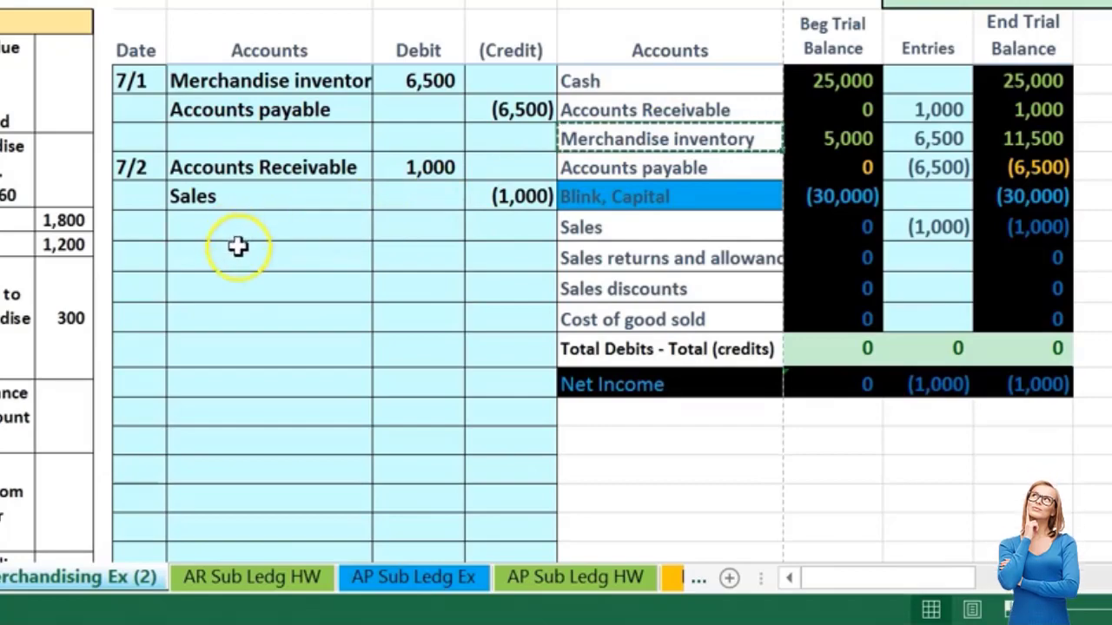
{"action": "left_click", "coordinate": [236, 286]}
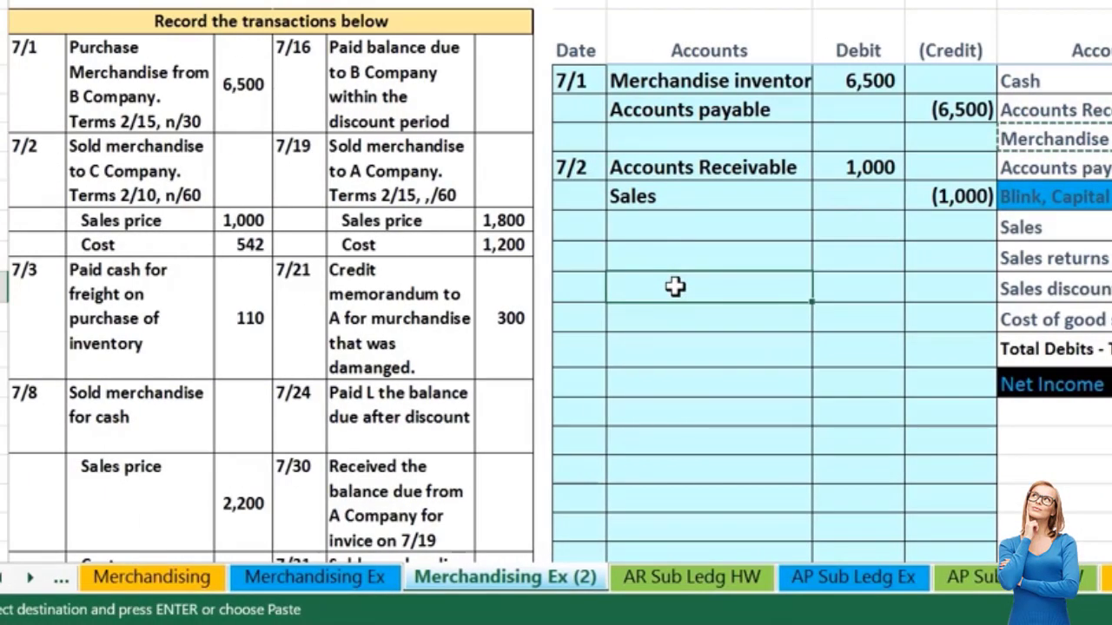
{"action": "right_click", "coordinate": [511, 289]}
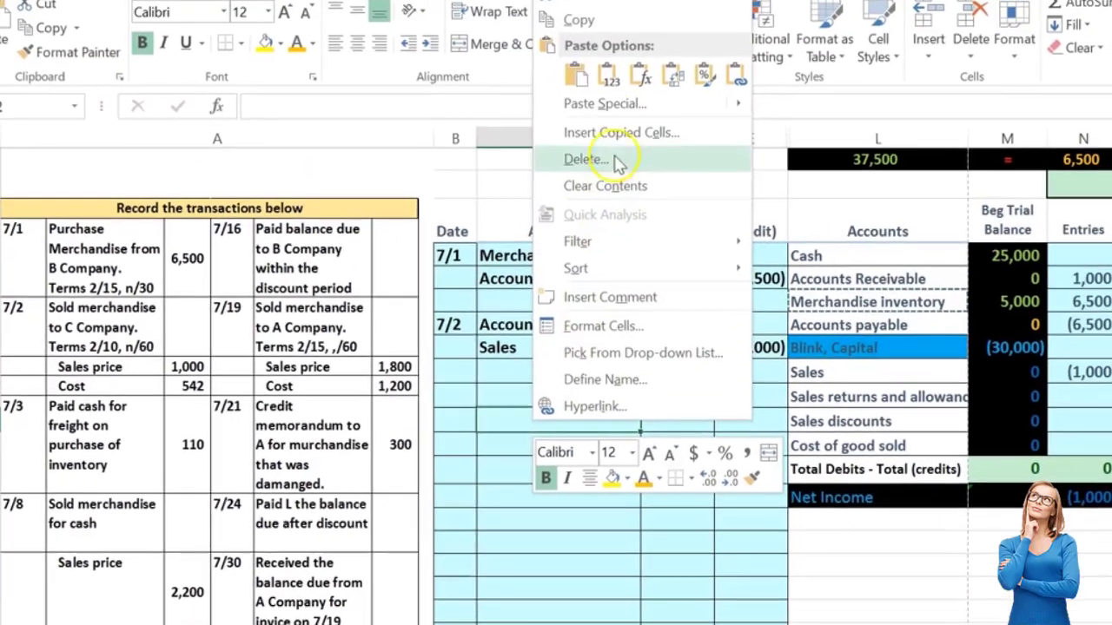
{"action": "left_click", "coordinate": [610, 86]}
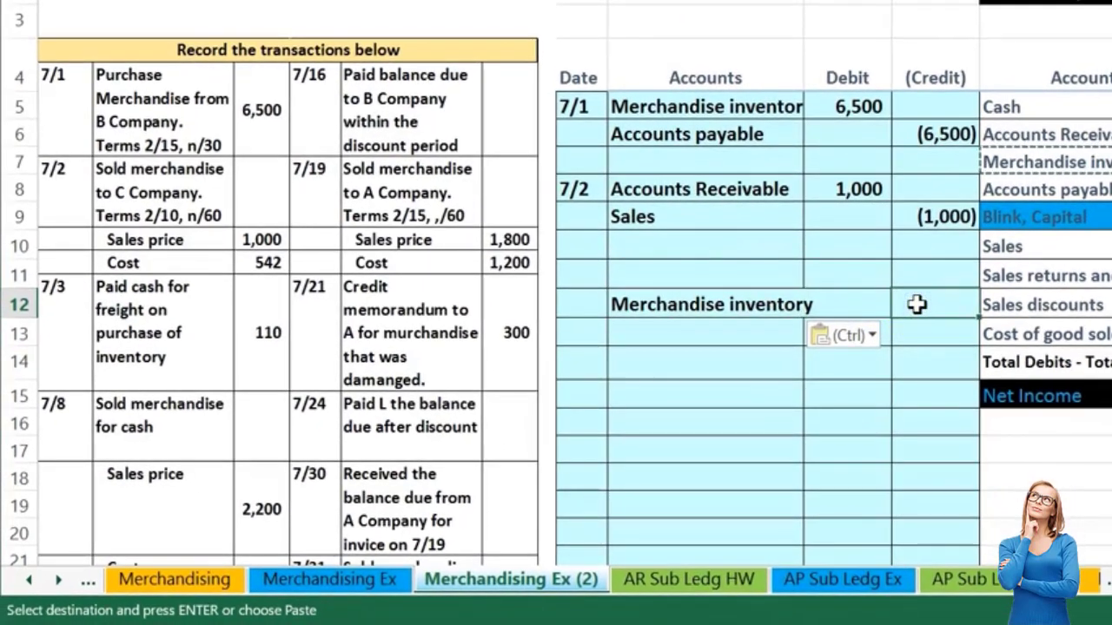
Enter a credit of -542 for Merchandise inventory and the matching debit on the line above with the formula -E12
{"action": "type", "text": "-542"}
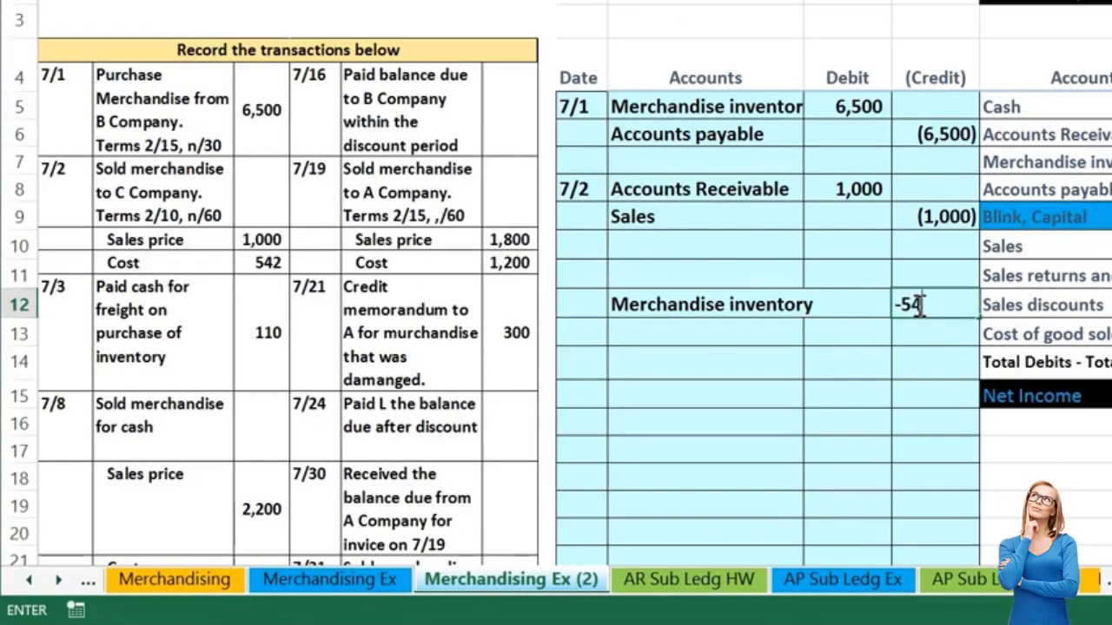
{"action": "key", "text": "Return"}
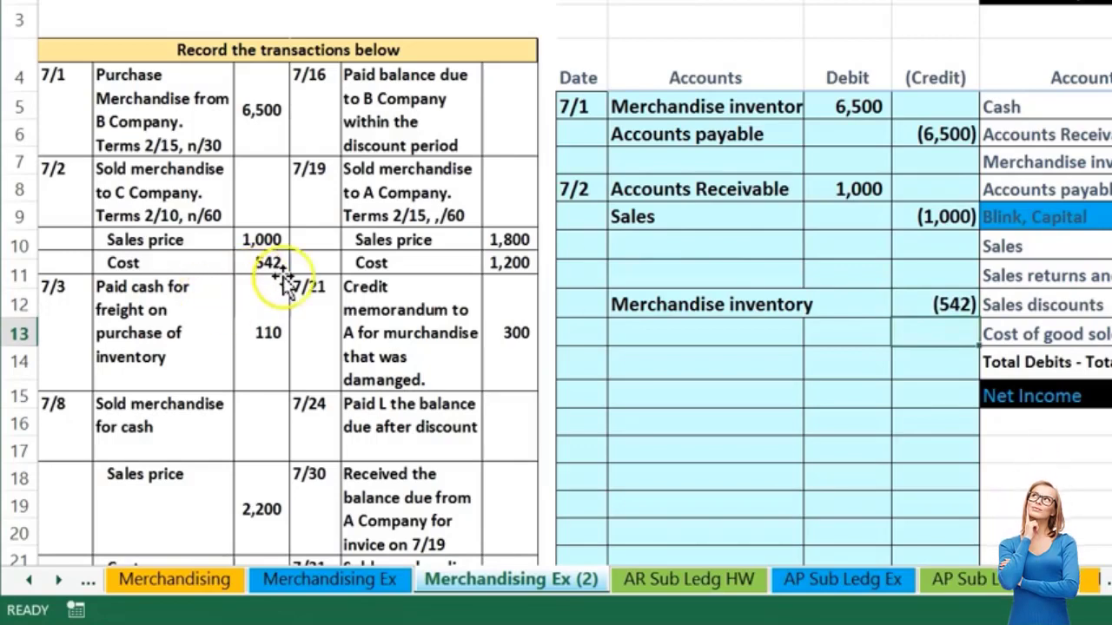
{"action": "left_click", "coordinate": [824, 270]}
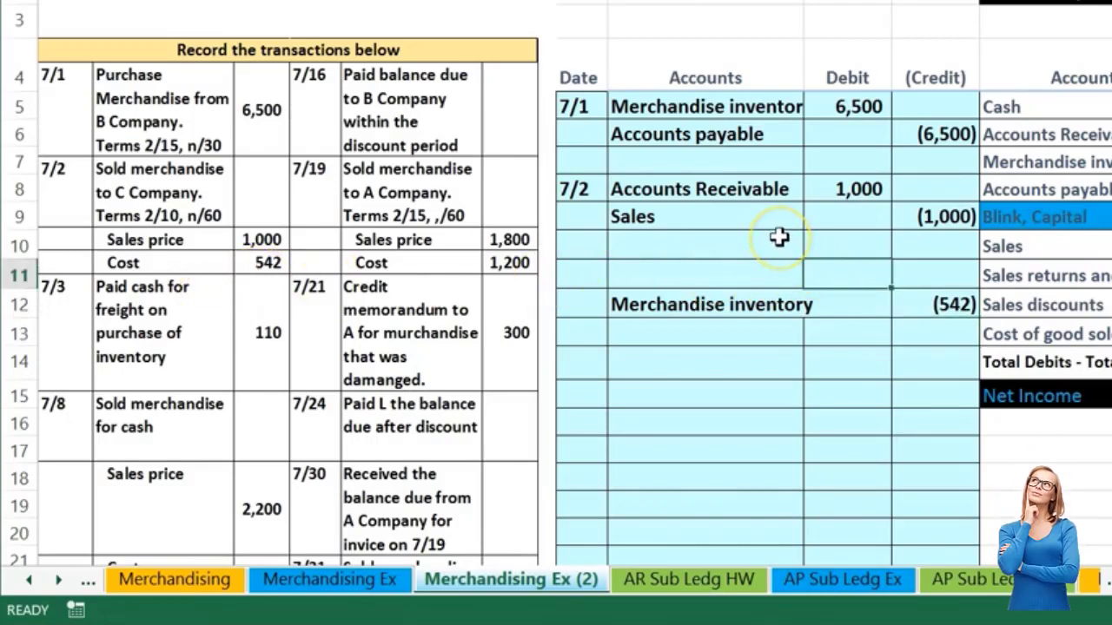
{"action": "type", "text": "-"}
{"action": "key", "text": "Down"}
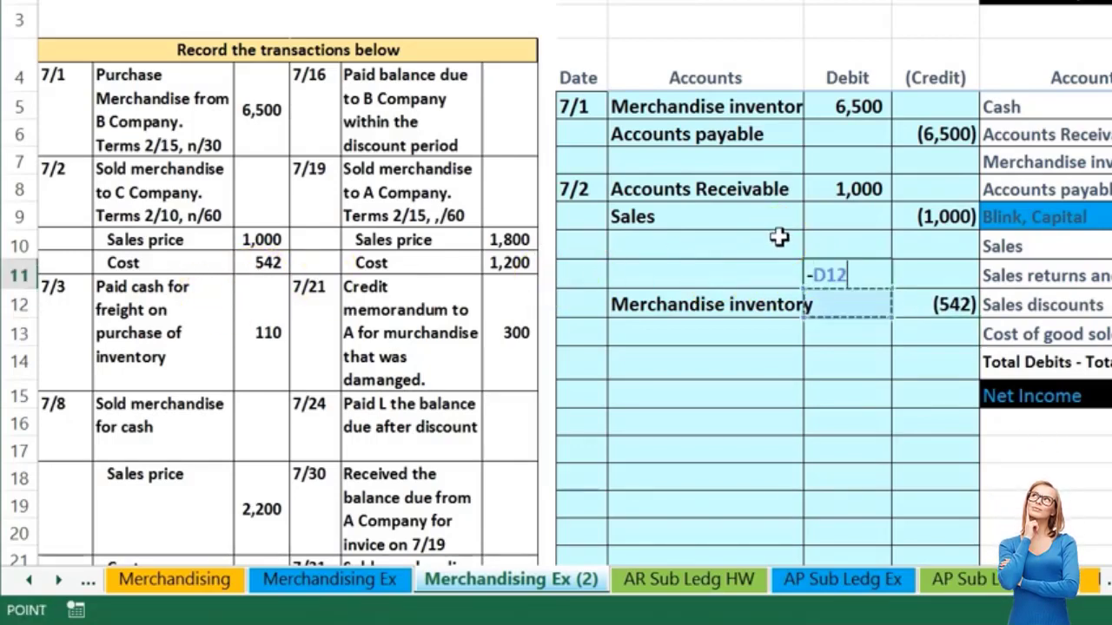
{"action": "key", "text": "Right"}
{"action": "key", "text": "Return"}
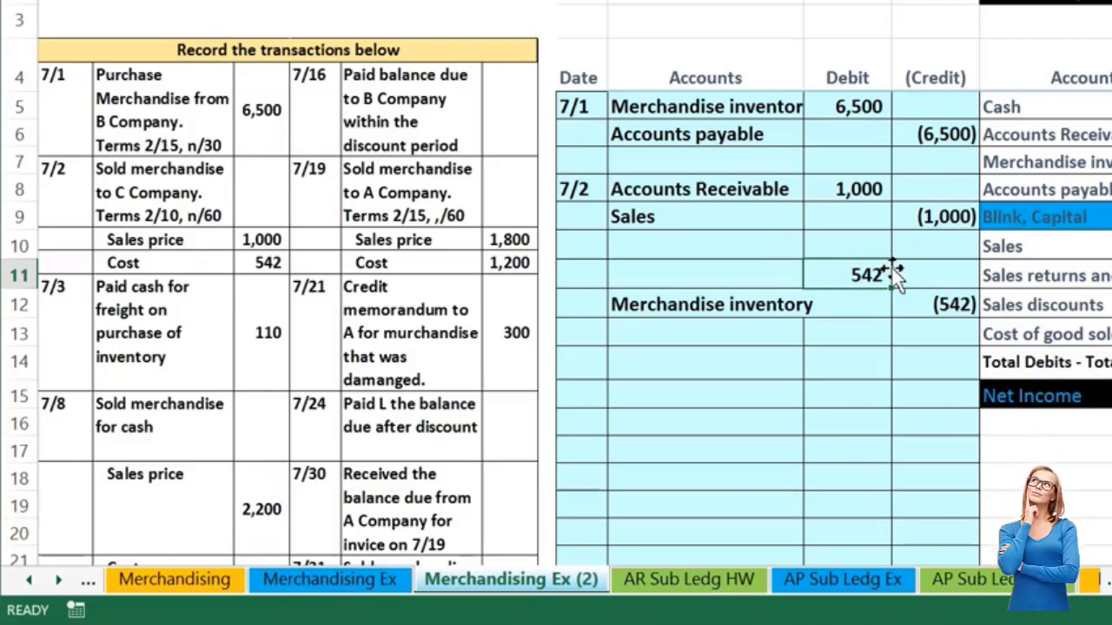
Copy the Cost of good sold name from the trial balance and paste it as values beside the 542 debit
{"action": "left_click", "coordinate": [915, 279]}
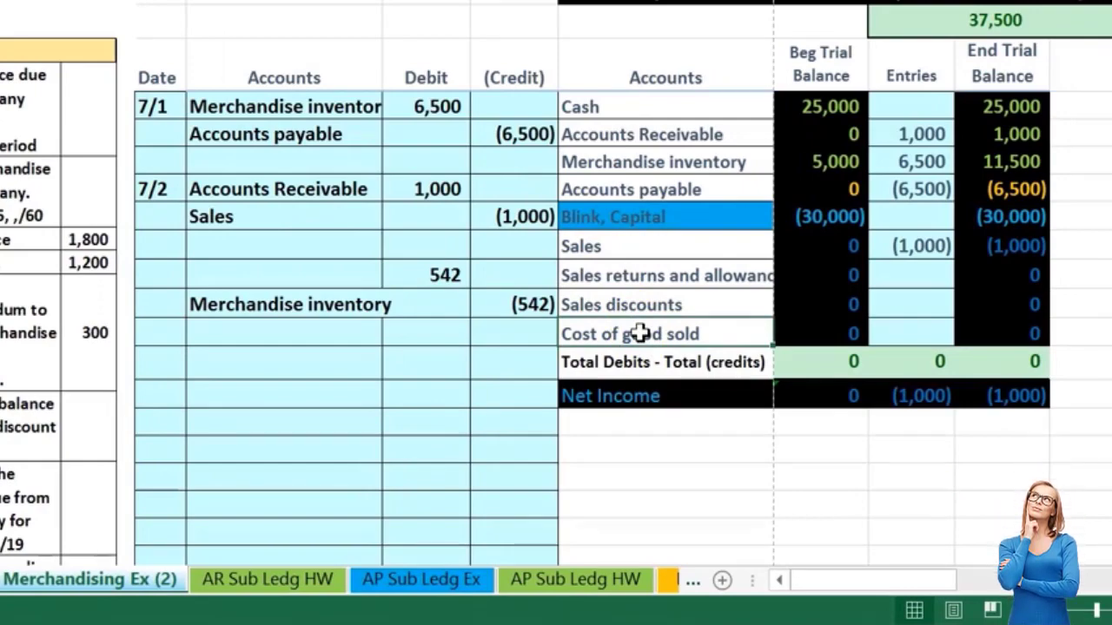
{"action": "right_click", "coordinate": [640, 333]}
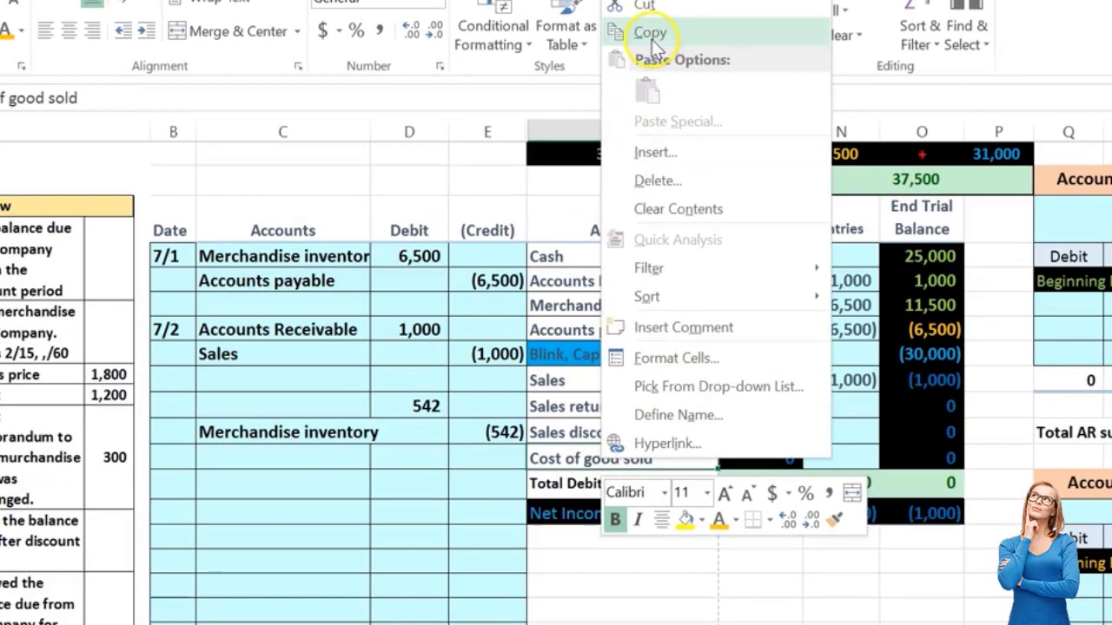
{"action": "left_click", "coordinate": [648, 35]}
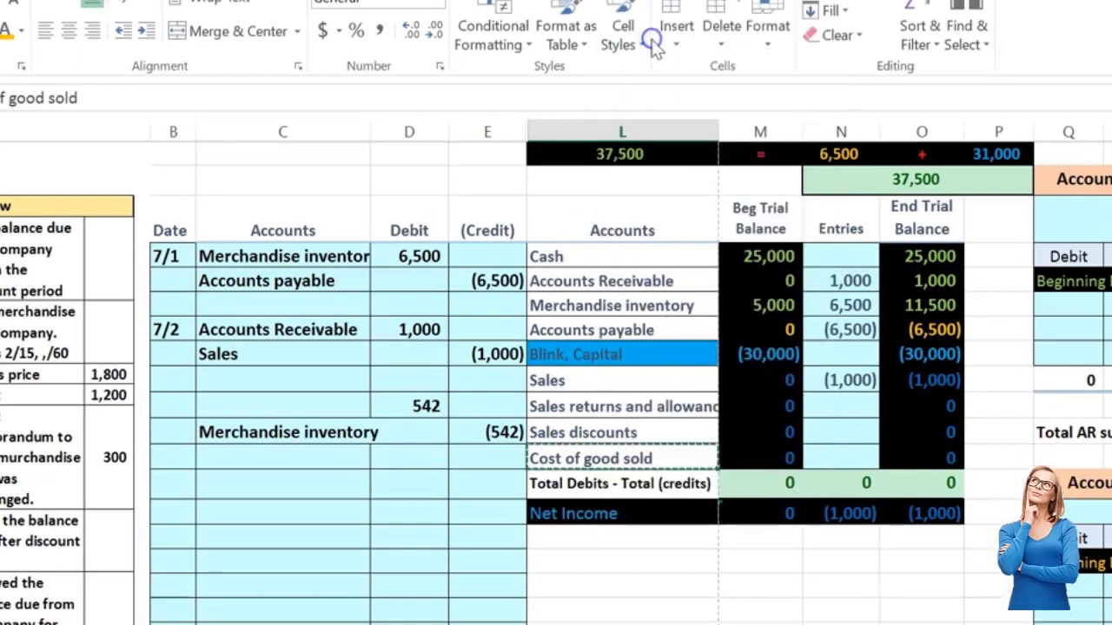
{"action": "left_click", "coordinate": [290, 405]}
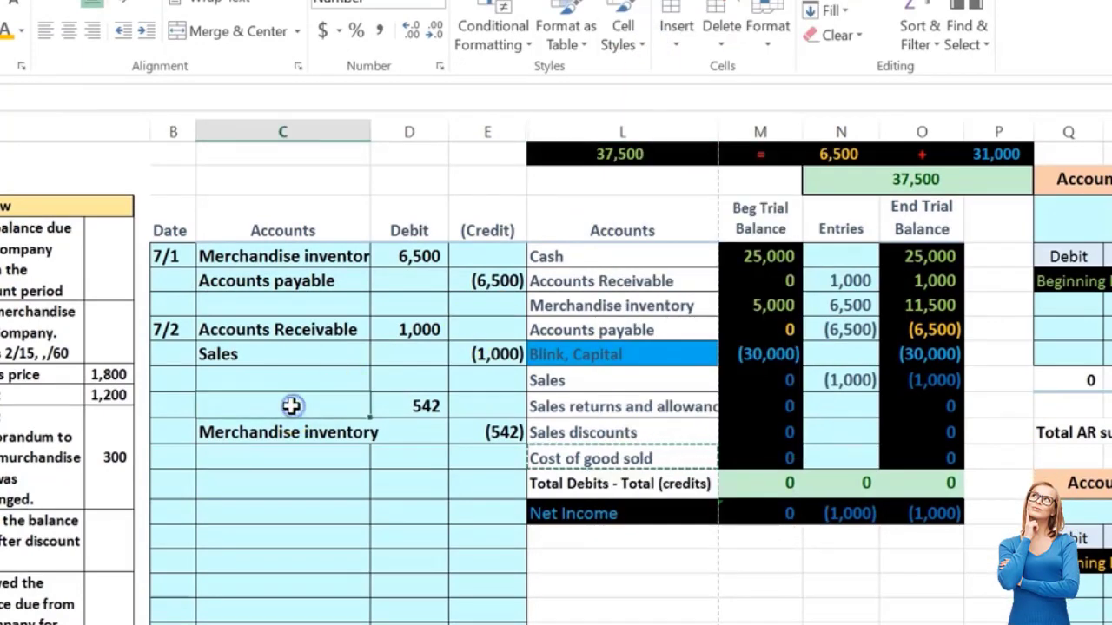
{"action": "right_click", "coordinate": [292, 406]}
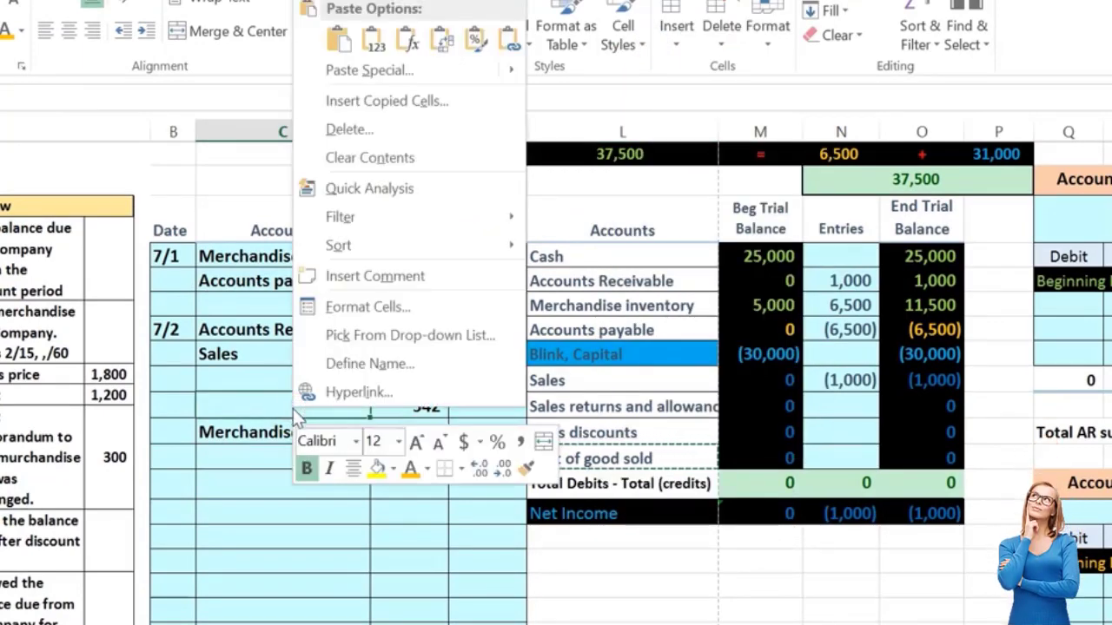
{"action": "left_click", "coordinate": [374, 43]}
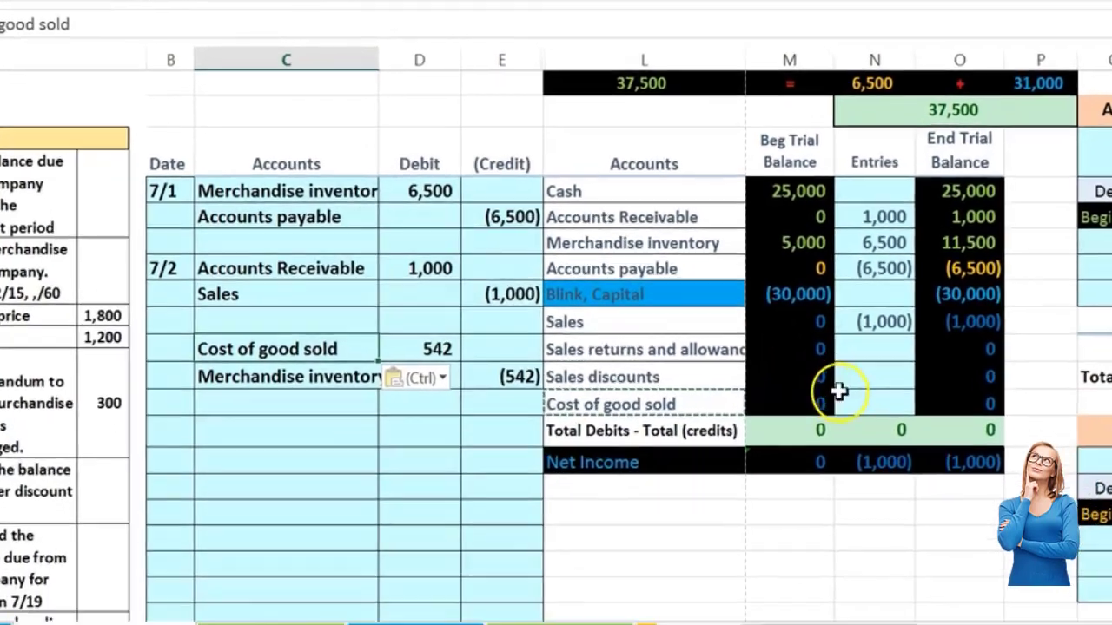
Post the cost debit to the Cost of good sold row of the trial balance's Entries column with =D11
{"action": "left_click", "coordinate": [828, 450]}
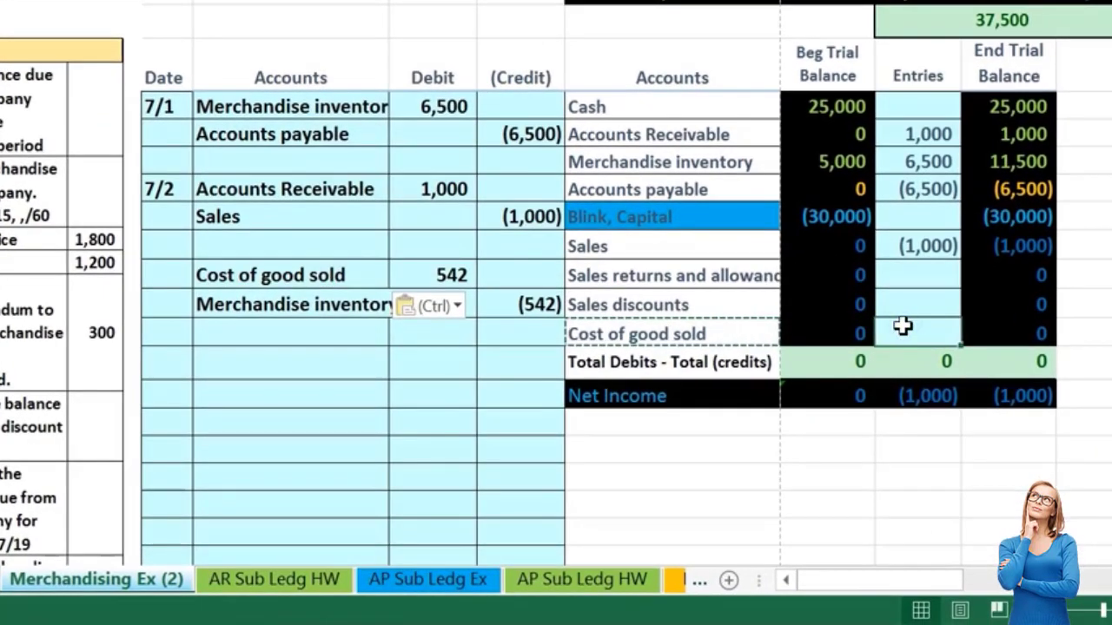
{"action": "left_click", "coordinate": [911, 330]}
{"action": "type", "text": "="}
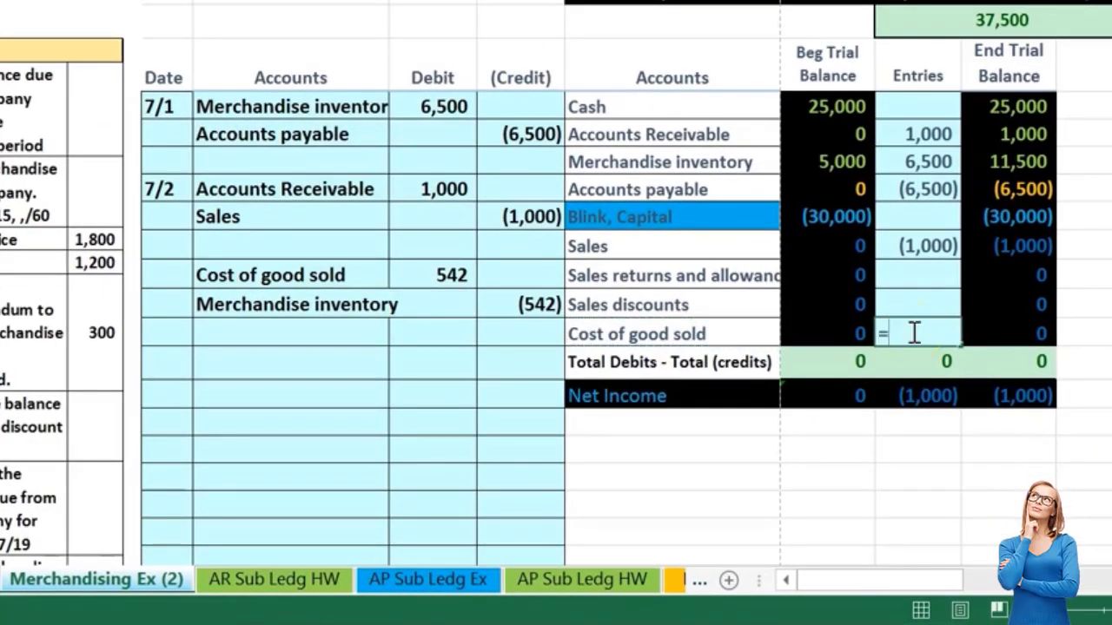
{"action": "left_click", "coordinate": [437, 274]}
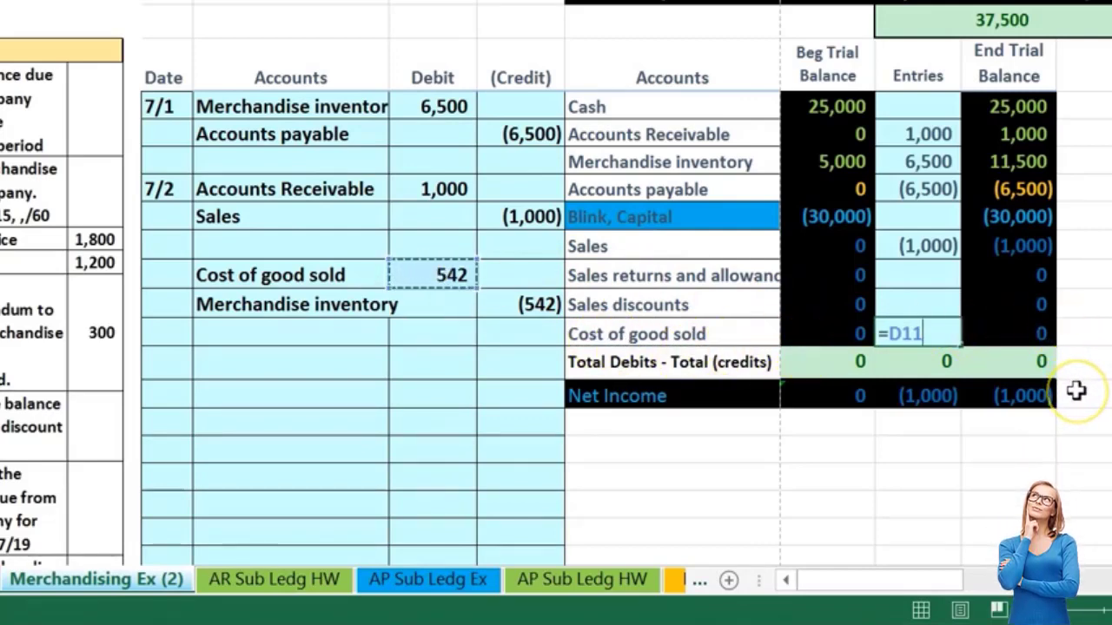
{"action": "key", "text": "Return"}
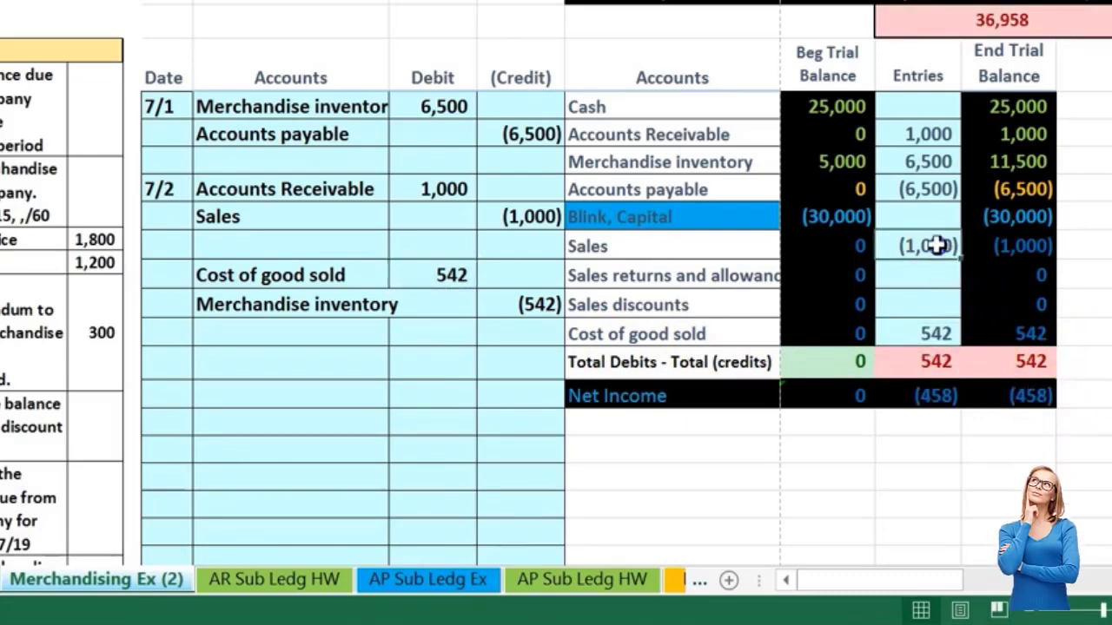
Extend the Merchandise inventory formula in the trial balance's Entries column to =D5+E12 to post the inventory credit
{"action": "left_click_drag", "start_coordinate": [936, 246], "coordinate": [937, 326]}
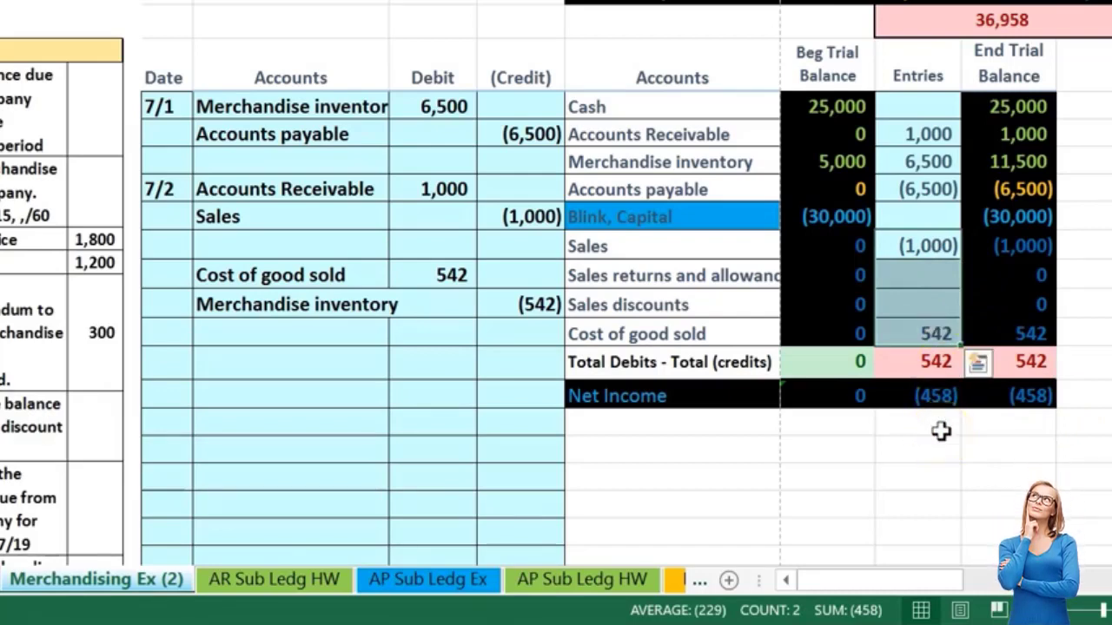
{"action": "left_click", "coordinate": [922, 247]}
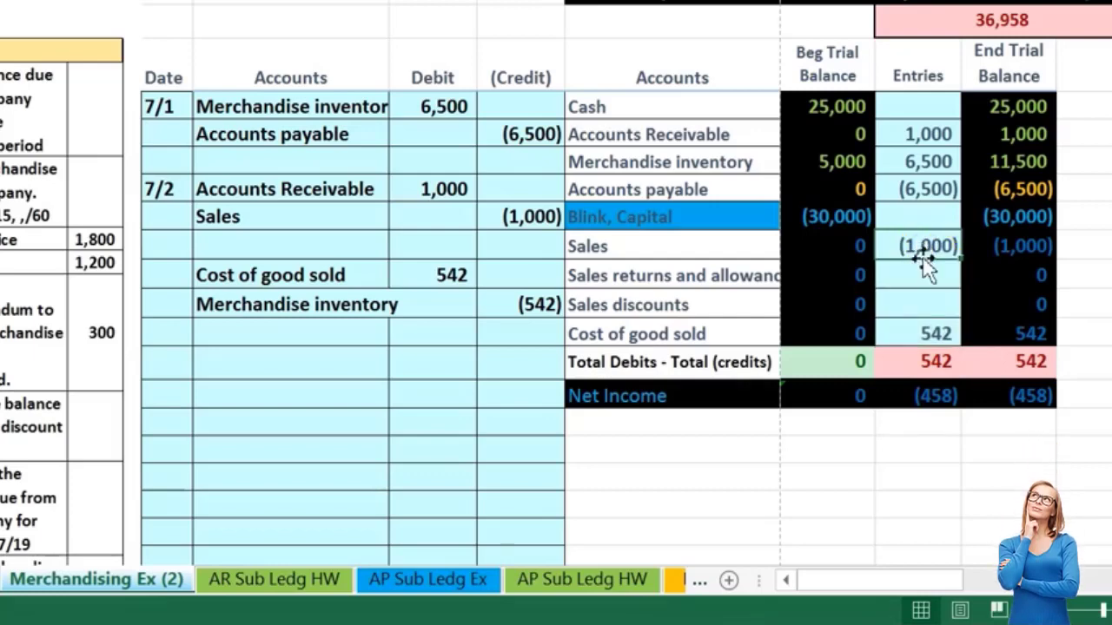
{"action": "left_click", "coordinate": [917, 334]}
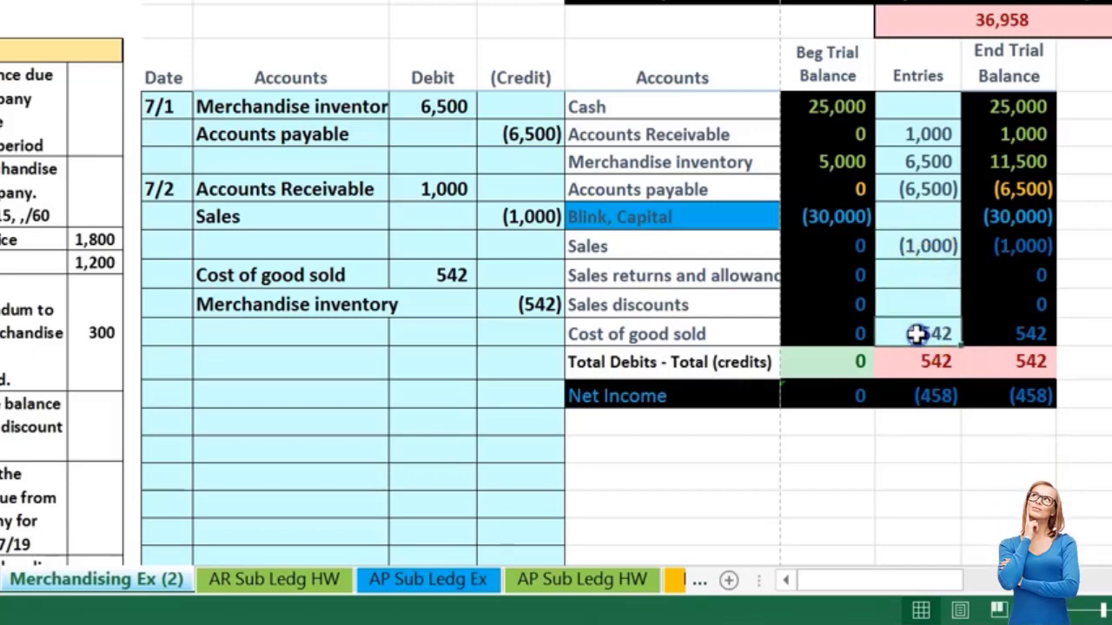
{"action": "left_click", "coordinate": [947, 394]}
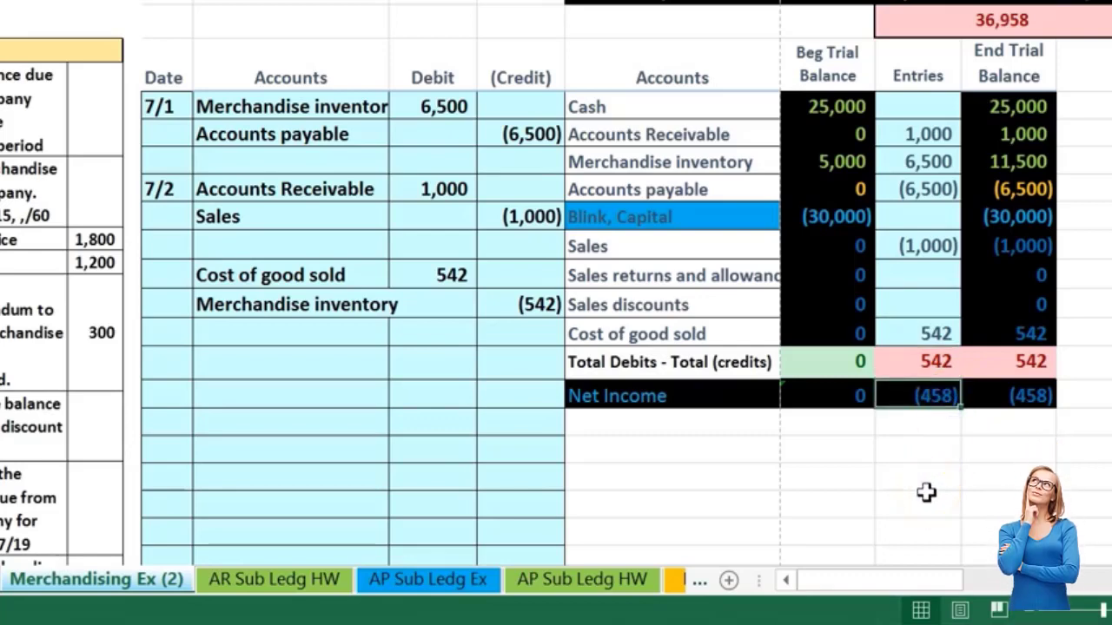
{"action": "left_click", "coordinate": [917, 165]}
{"action": "type", "text": "=D5+"}
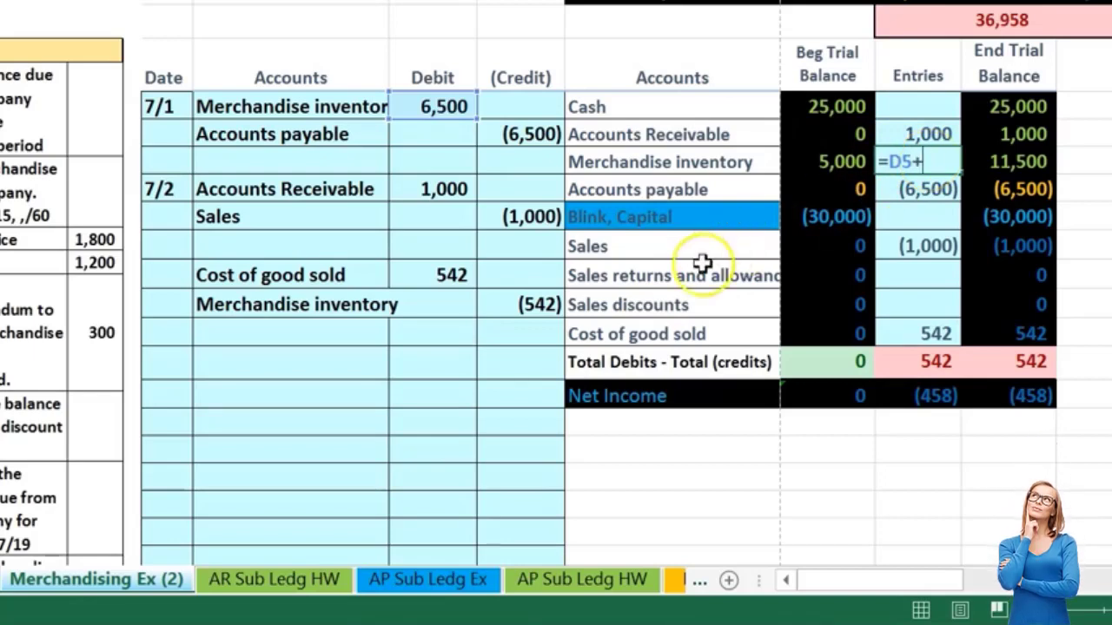
{"action": "left_click", "coordinate": [542, 304]}
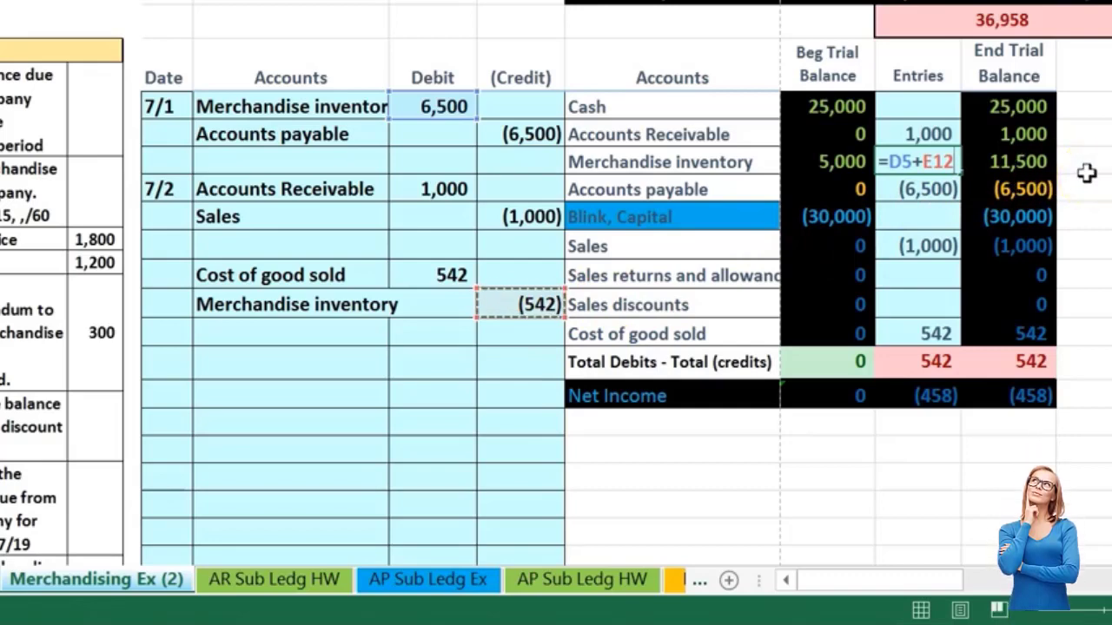
{"action": "key", "text": "Return"}
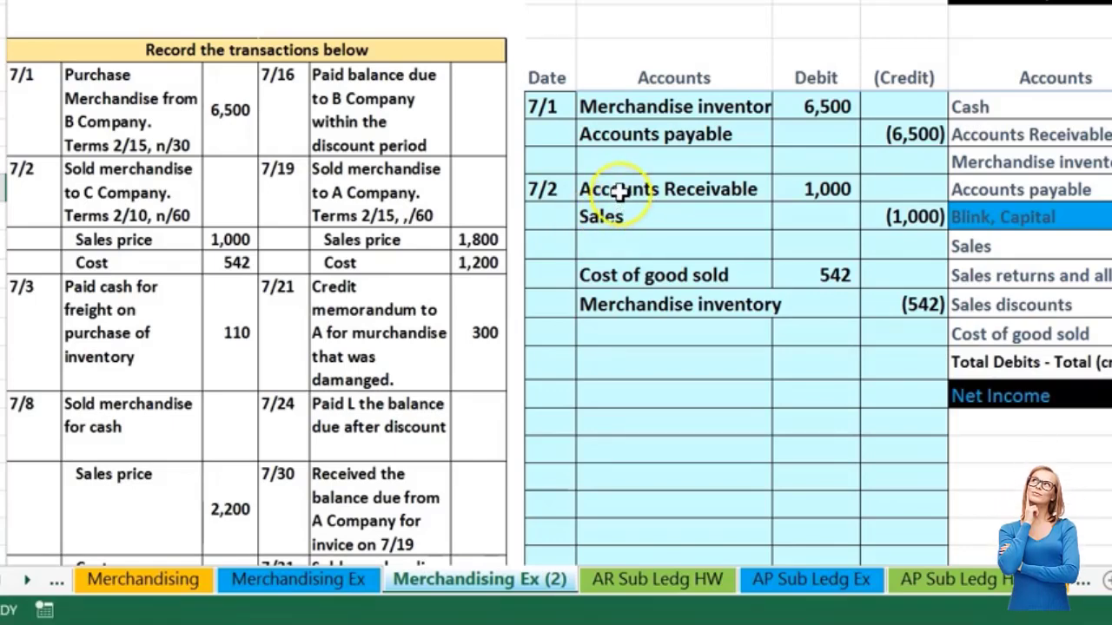
Start the next journal entry by entering the date 7/3 in the Date column, one blank row below the 7/2 entry
{"action": "left_click_drag", "start_coordinate": [608, 217], "coordinate": [871, 216]}
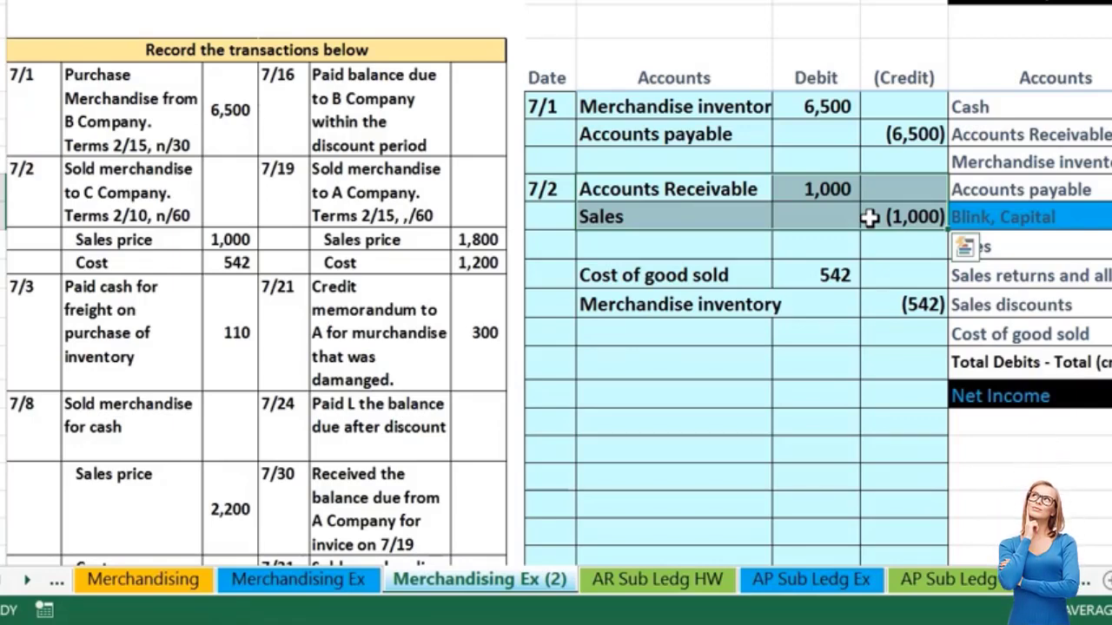
{"action": "left_click", "coordinate": [835, 240]}
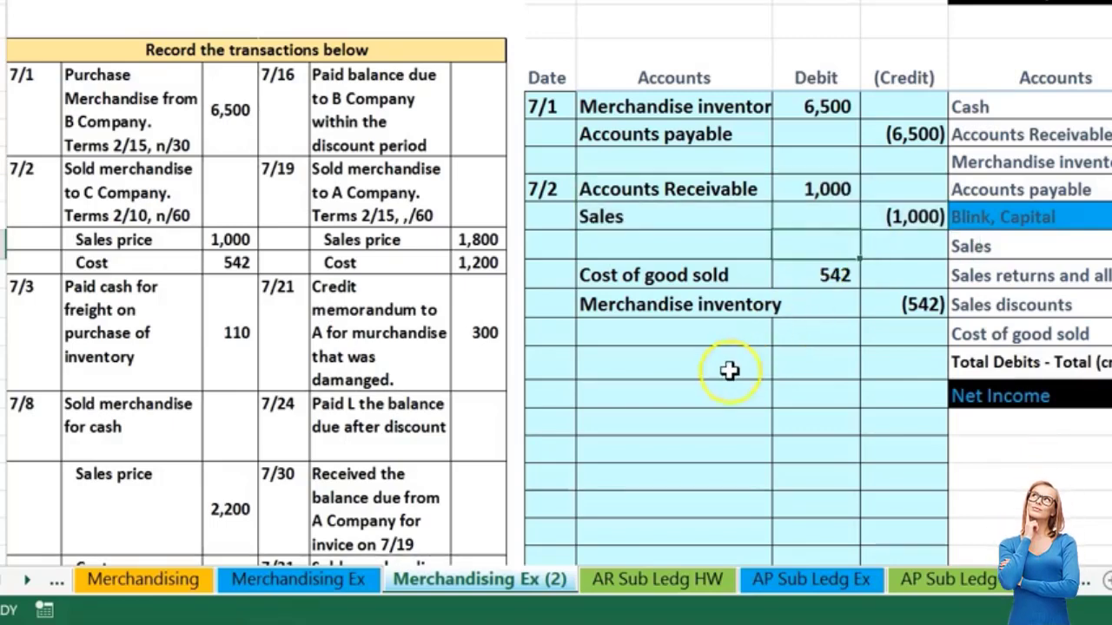
{"action": "left_click_drag", "start_coordinate": [575, 375], "coordinate": [553, 371]}
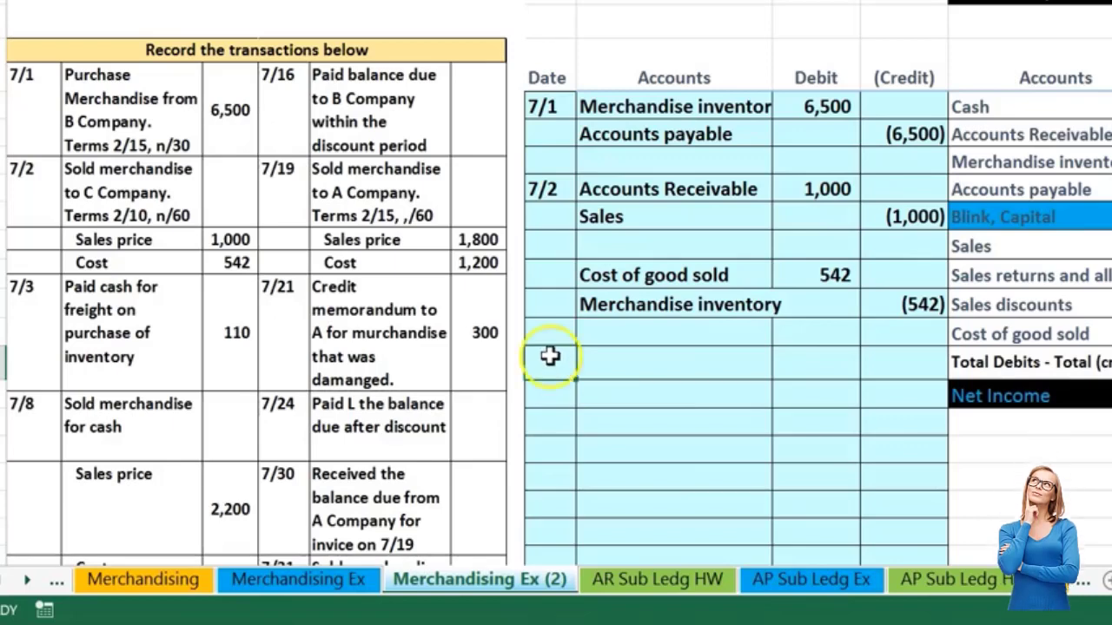
{"action": "left_click", "coordinate": [549, 356]}
{"action": "type", "text": "7/"}
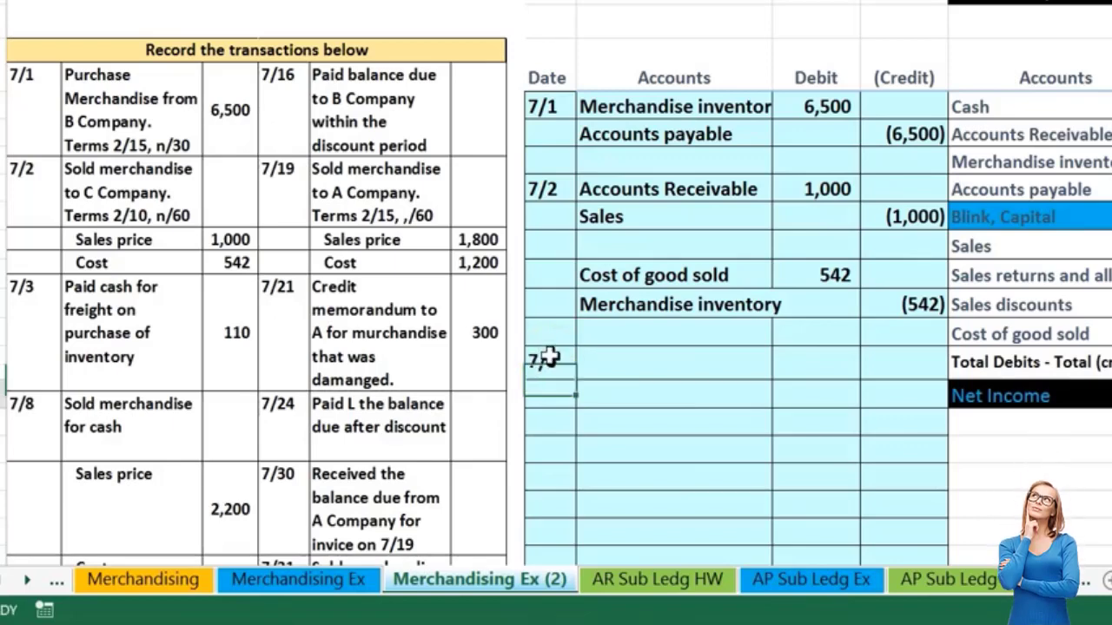
{"action": "type", "text": "3"}
{"action": "key", "text": "Return"}
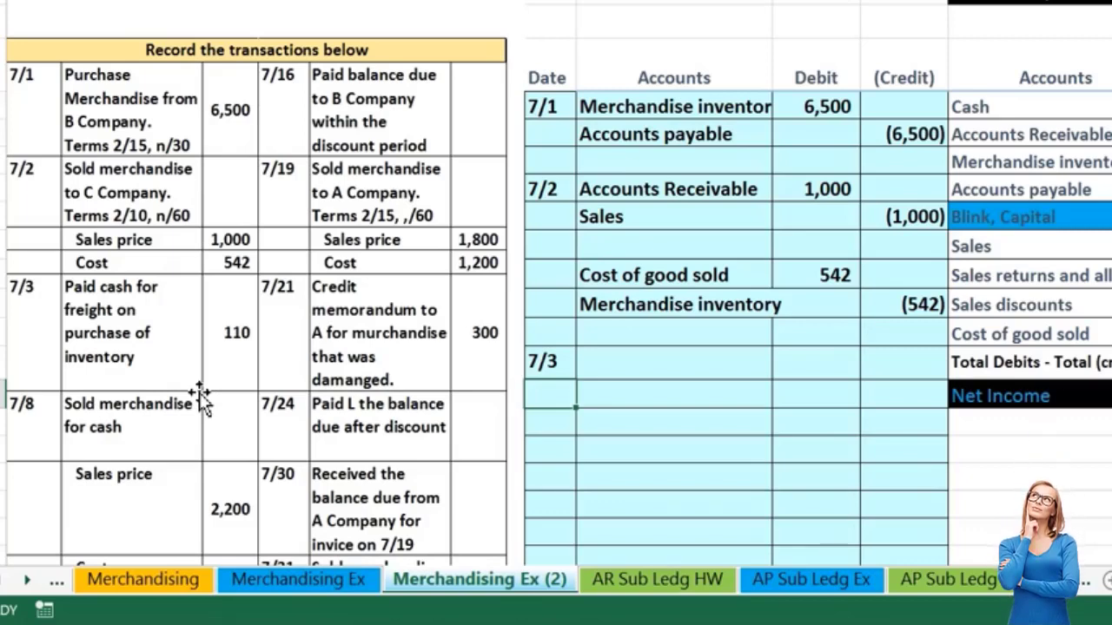
Copy the Cash account name from the trial balance and paste it as values in the Accounts column one row below the 7/3 date
{"action": "scroll", "coordinate": [819, 449], "scroll_direction": "up", "scroll_amount": 1}
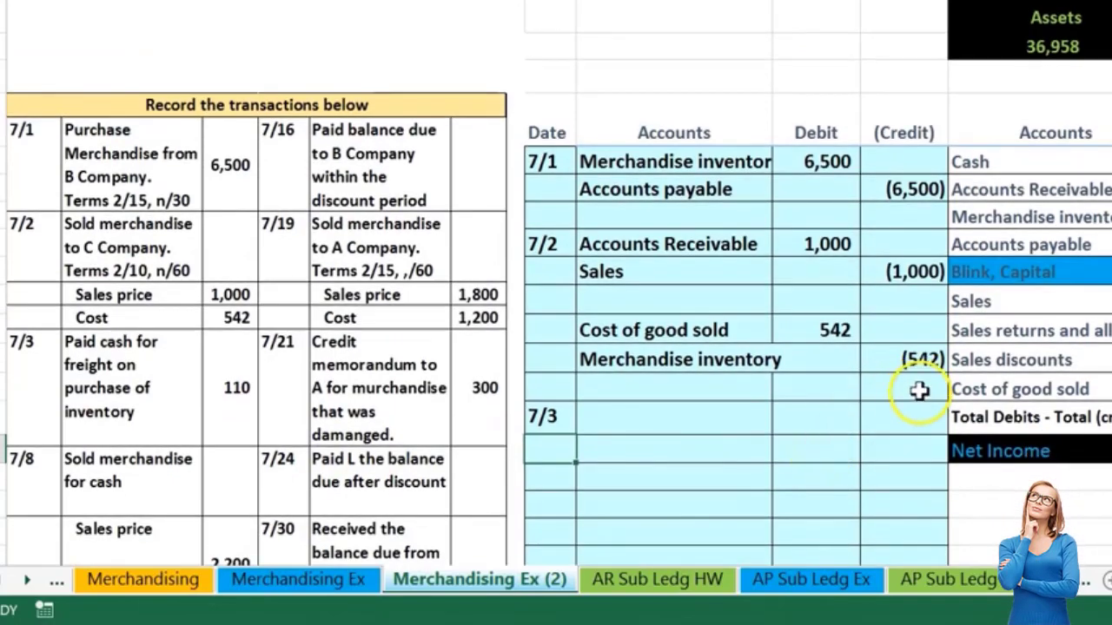
{"action": "left_click", "coordinate": [1071, 154]}
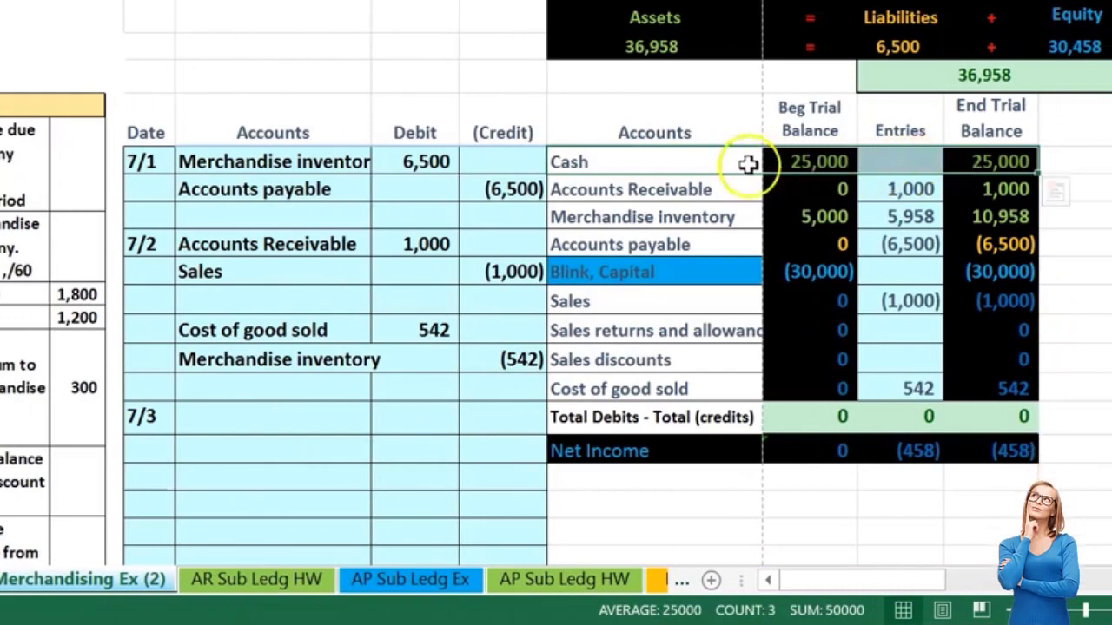
{"action": "left_click", "coordinate": [643, 162]}
{"action": "right_click", "coordinate": [644, 163]}
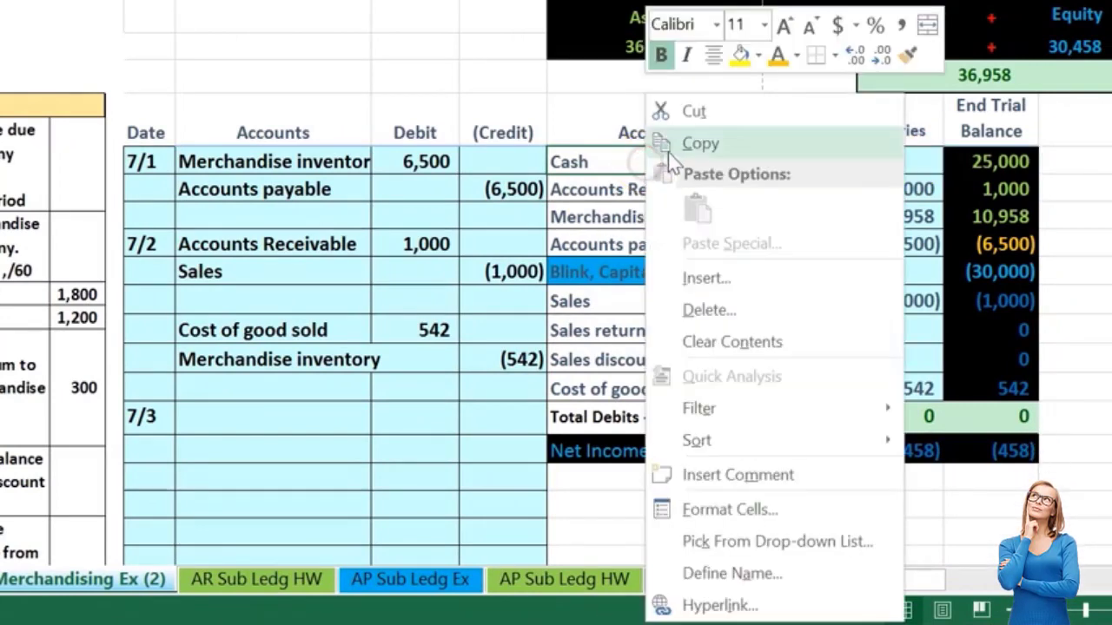
{"action": "left_click", "coordinate": [673, 150]}
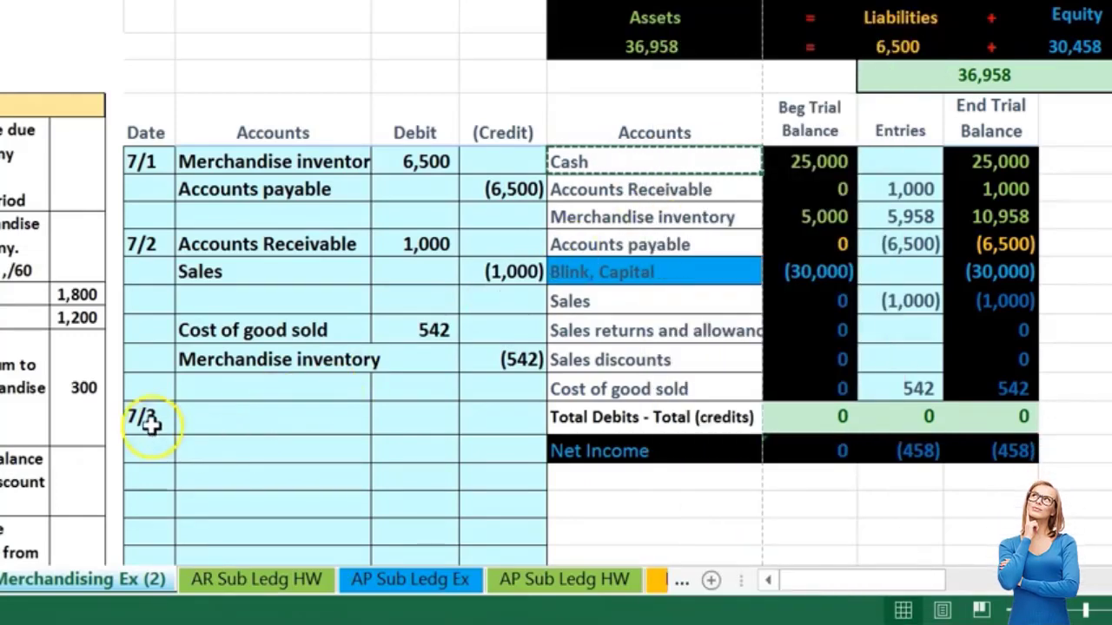
{"action": "left_click", "coordinate": [193, 443]}
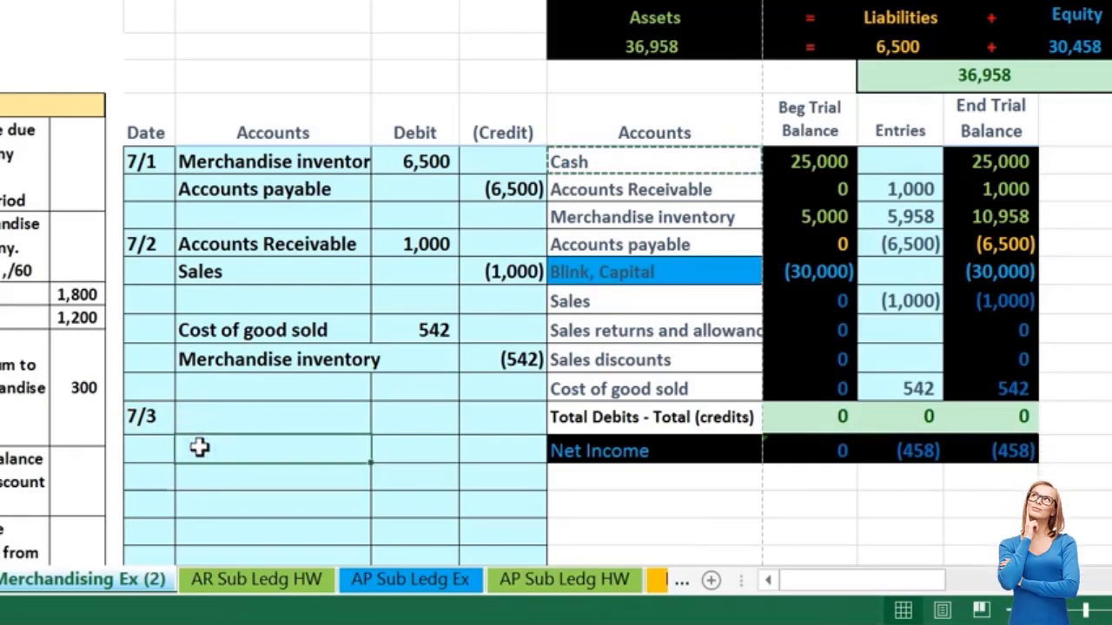
{"action": "right_click", "coordinate": [199, 448]}
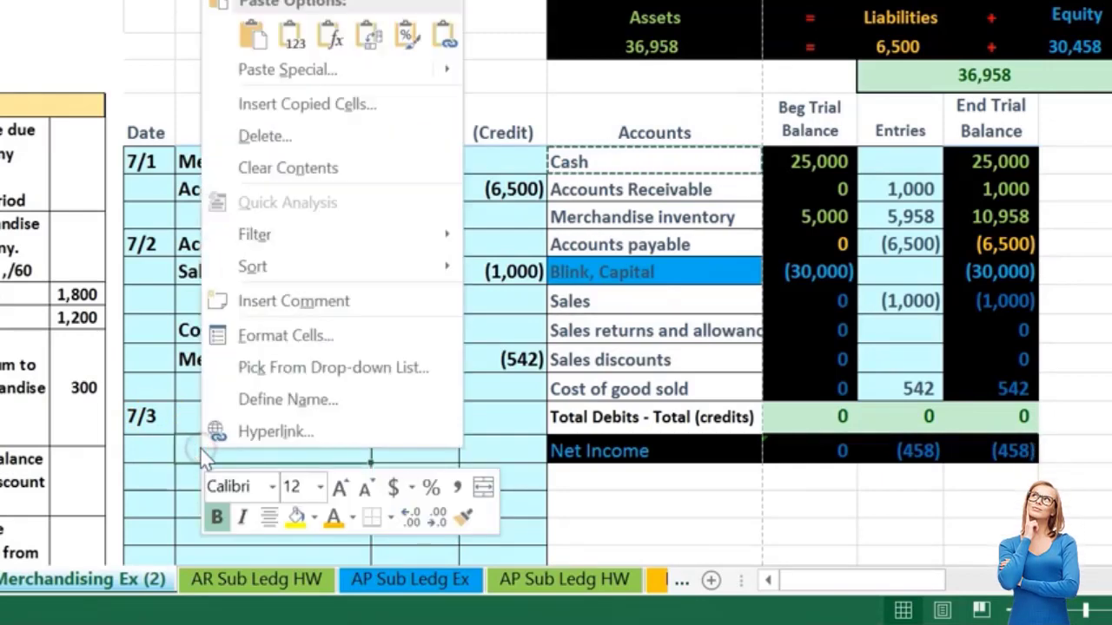
{"action": "left_click", "coordinate": [295, 45]}
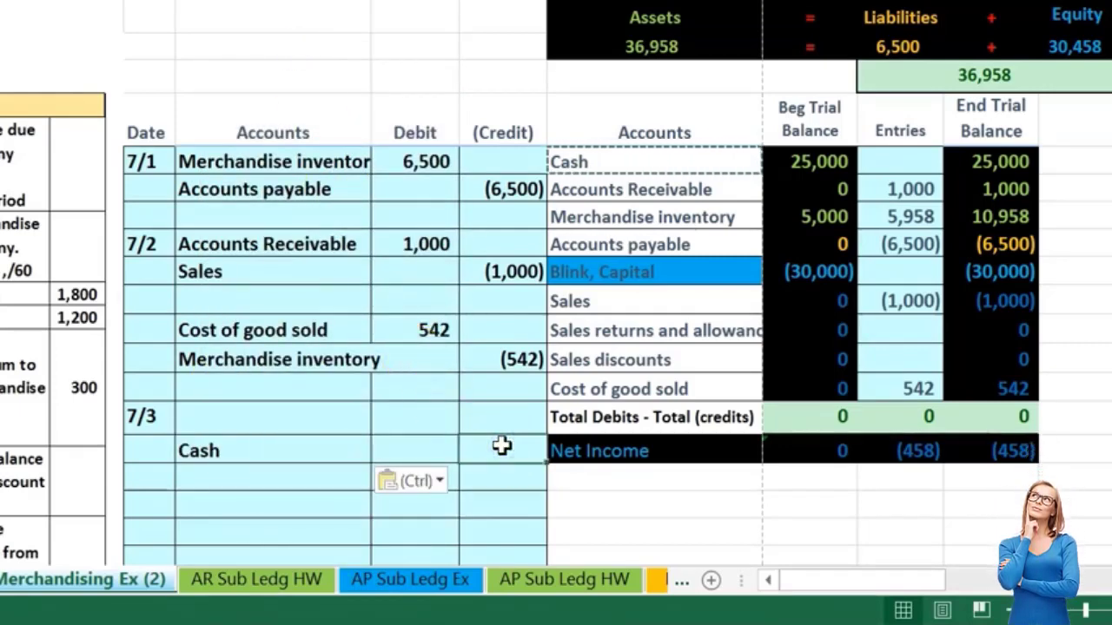
Enter a credit of -110 for Cash in the 7/3 journal entry
{"action": "left_click", "coordinate": [502, 445]}
{"action": "type", "text": "-"}
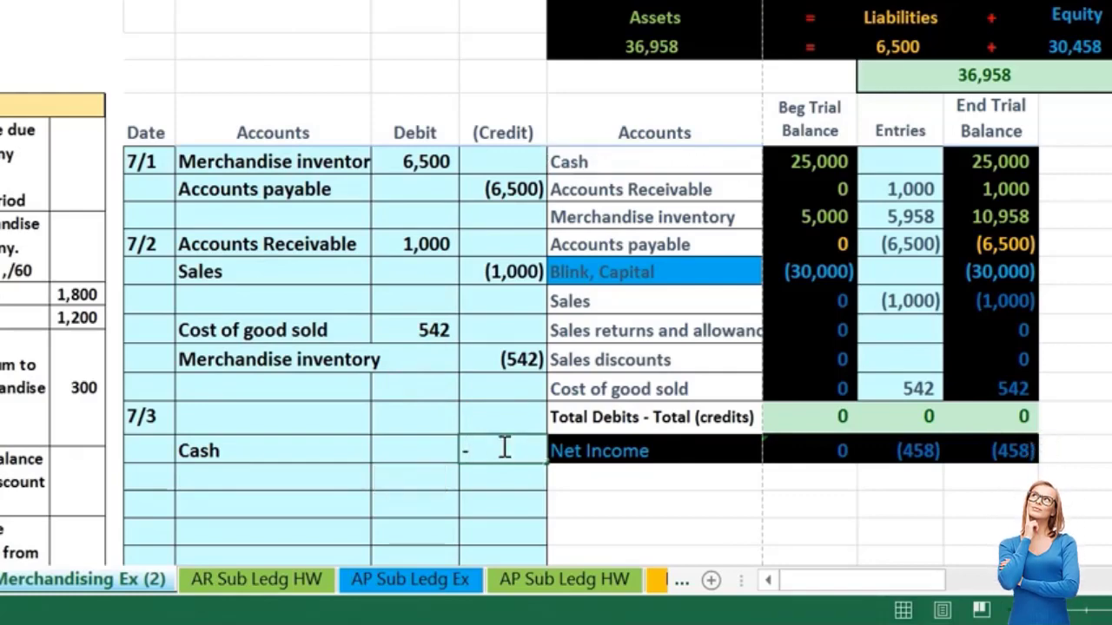
{"action": "type", "text": "110"}
{"action": "key", "text": "Return"}
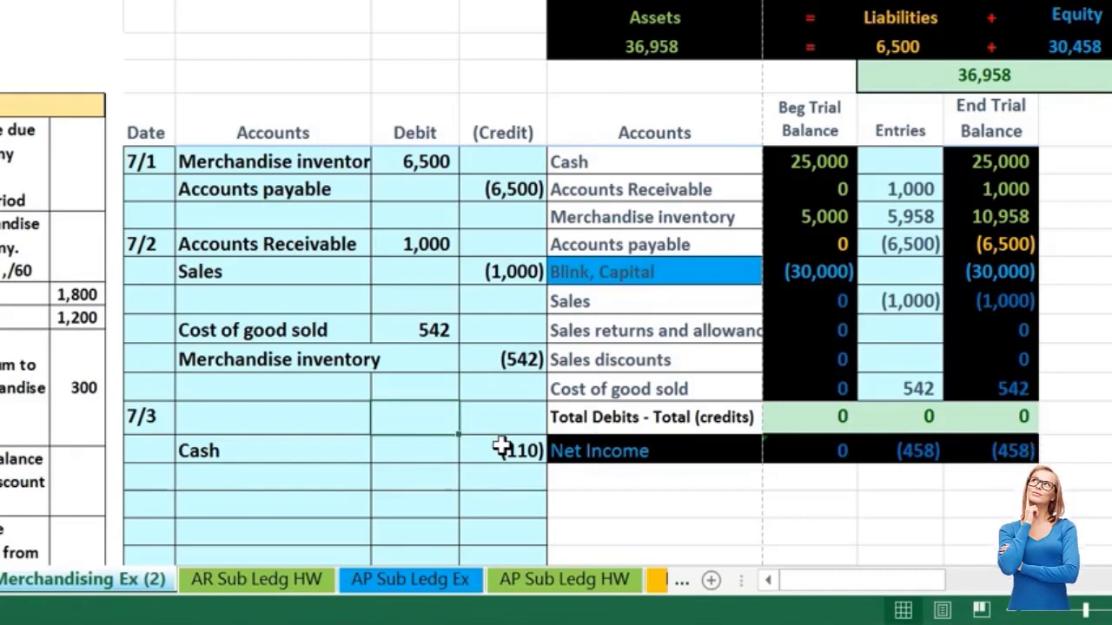
Enter the debit on the 7/3 row as the negative of the Cash credit with the formula -E15
{"action": "left_click", "coordinate": [420, 471]}
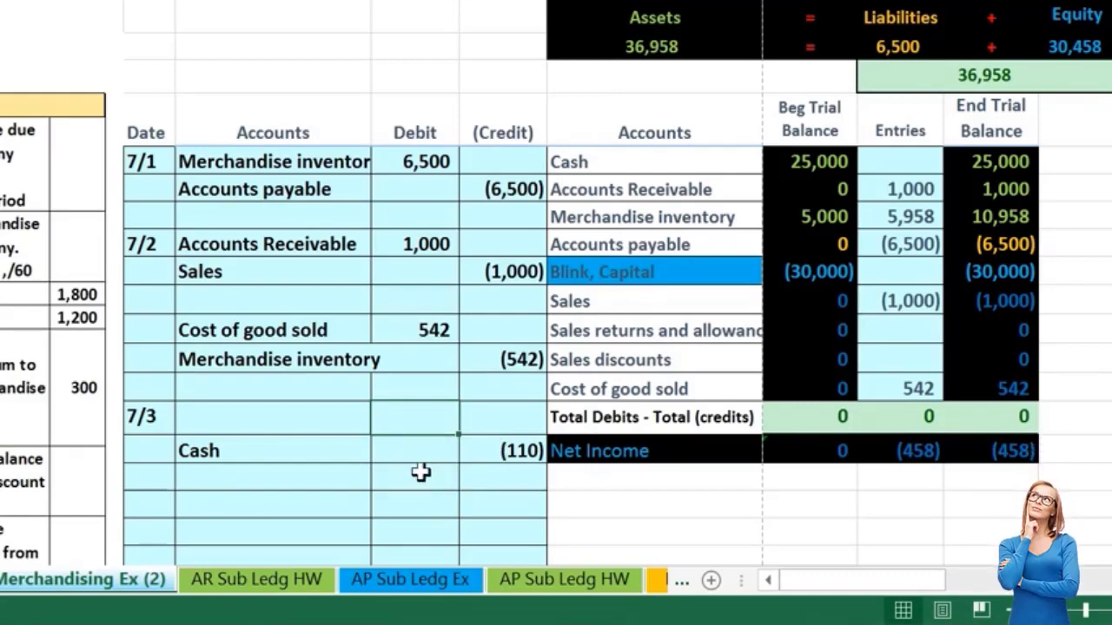
{"action": "type", "text": "-"}
{"action": "key", "text": "Down"}
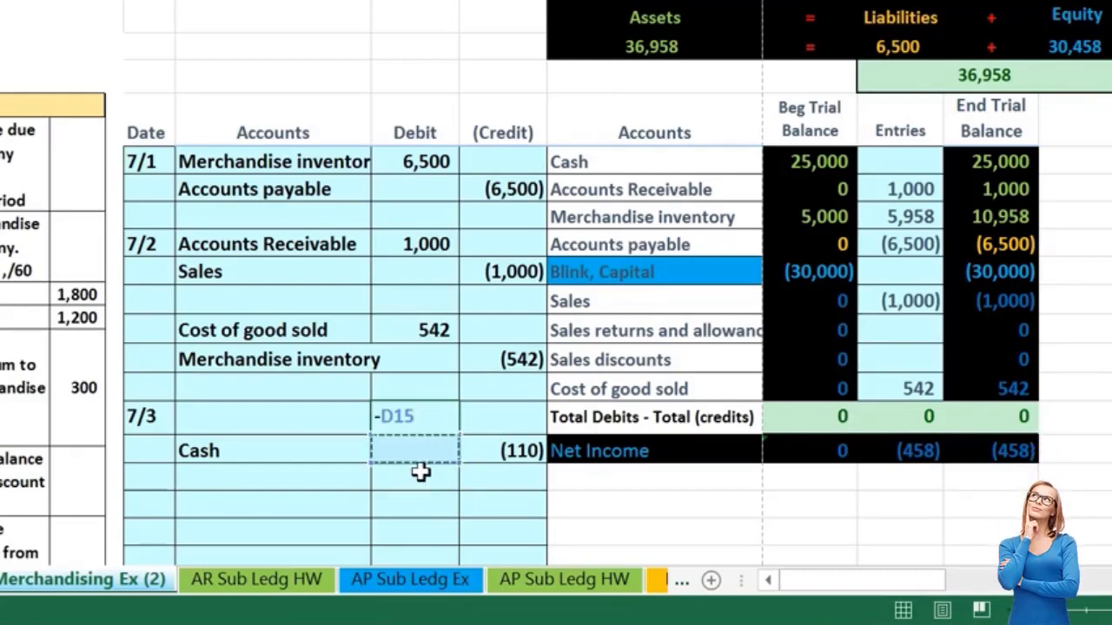
{"action": "key", "text": "Right"}
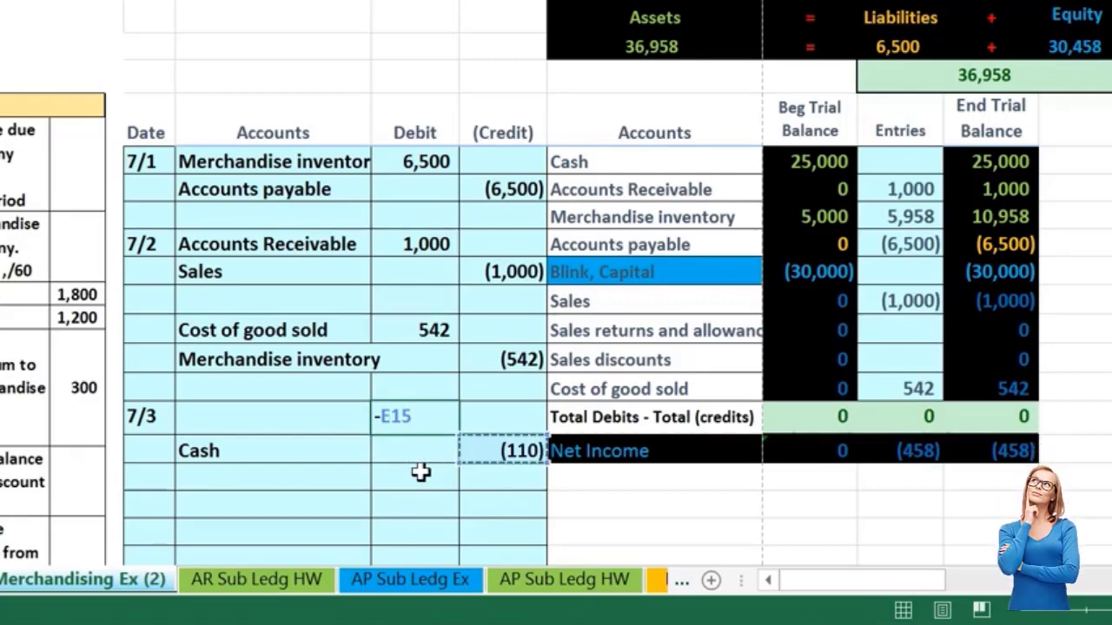
{"action": "key", "text": "Return"}
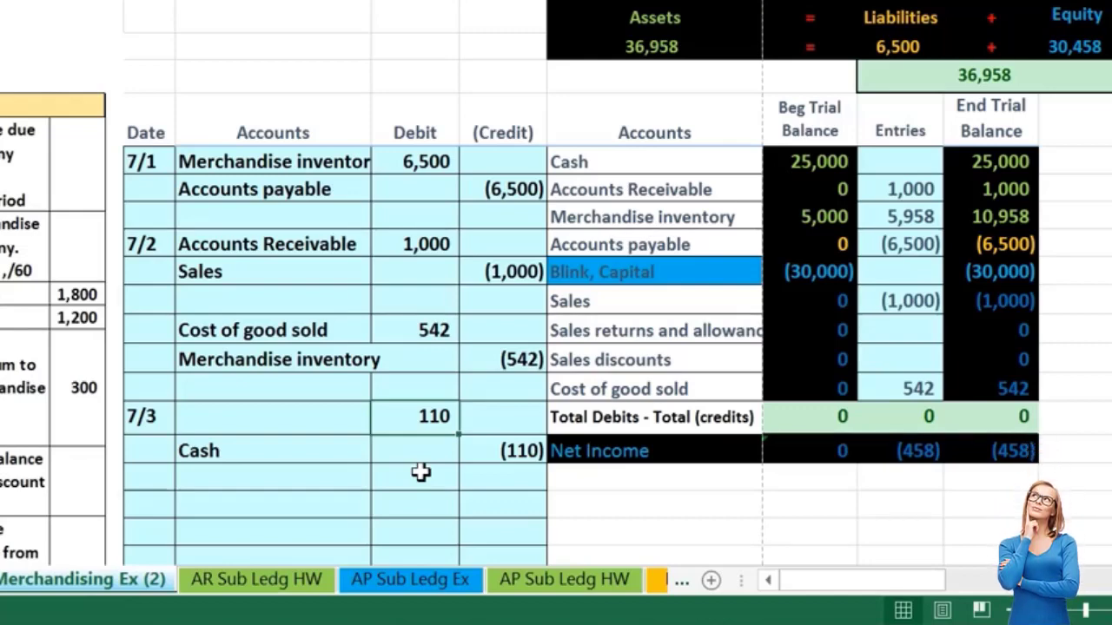
Copy the Merchandise inventory name from the trial balance and paste it as values in the Accounts column beside the 110 debit
{"action": "left_click", "coordinate": [570, 222]}
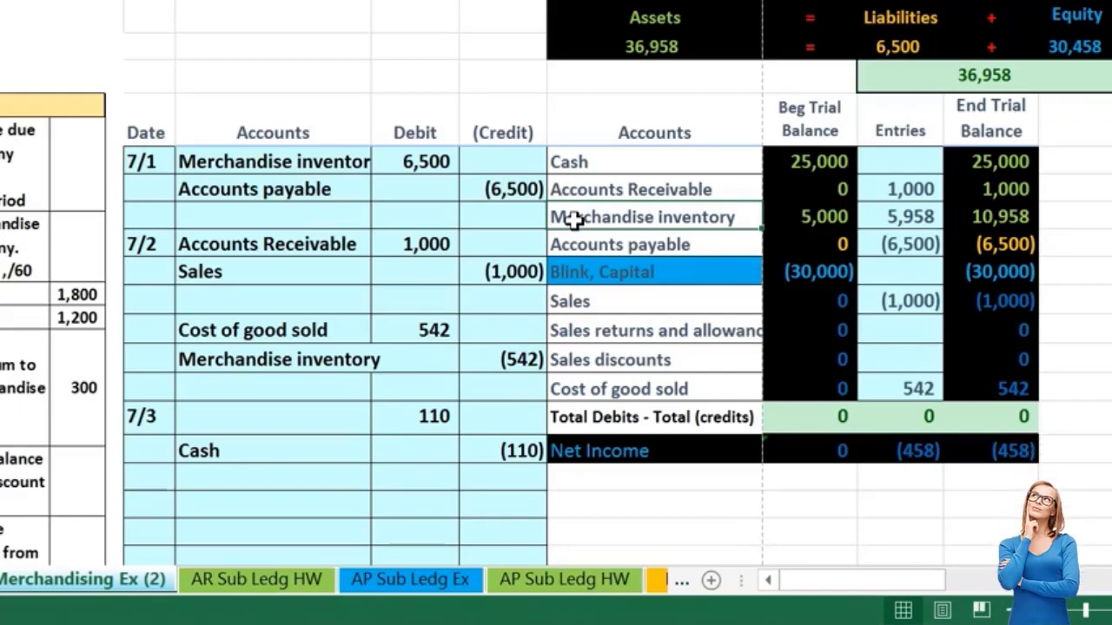
{"action": "right_click", "coordinate": [570, 219]}
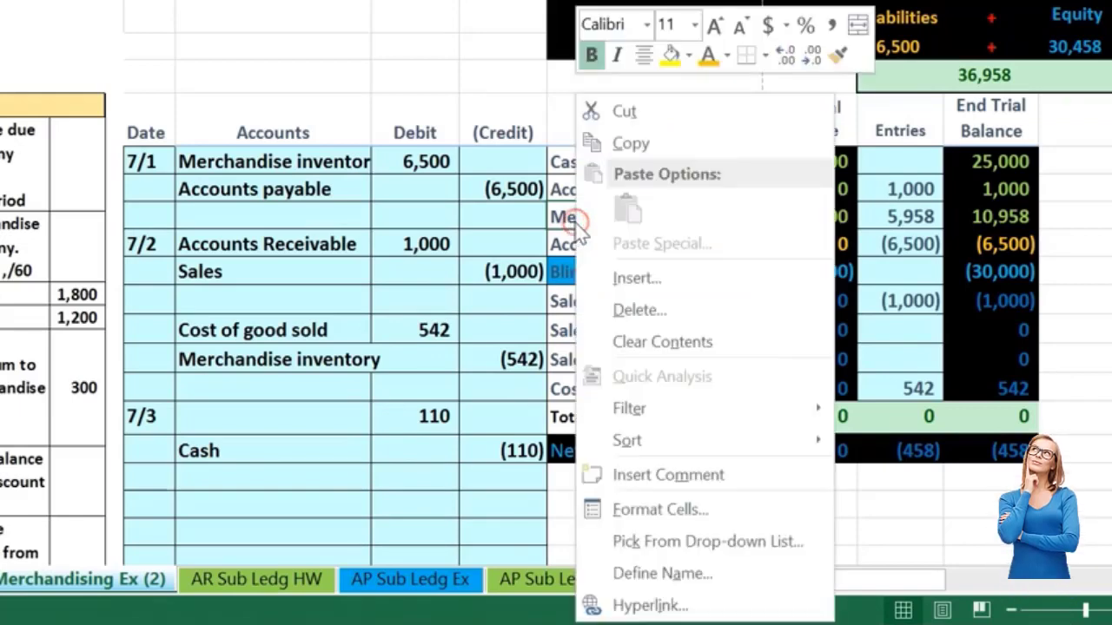
{"action": "left_click", "coordinate": [627, 143]}
{"action": "right_click", "coordinate": [248, 413]}
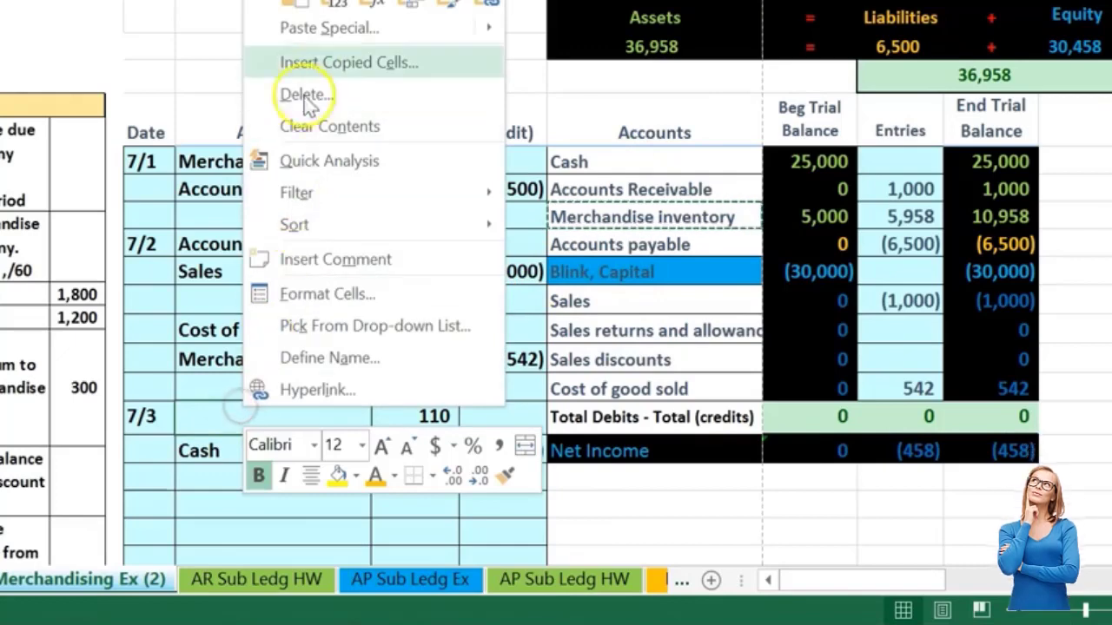
{"action": "left_click", "coordinate": [324, 5]}
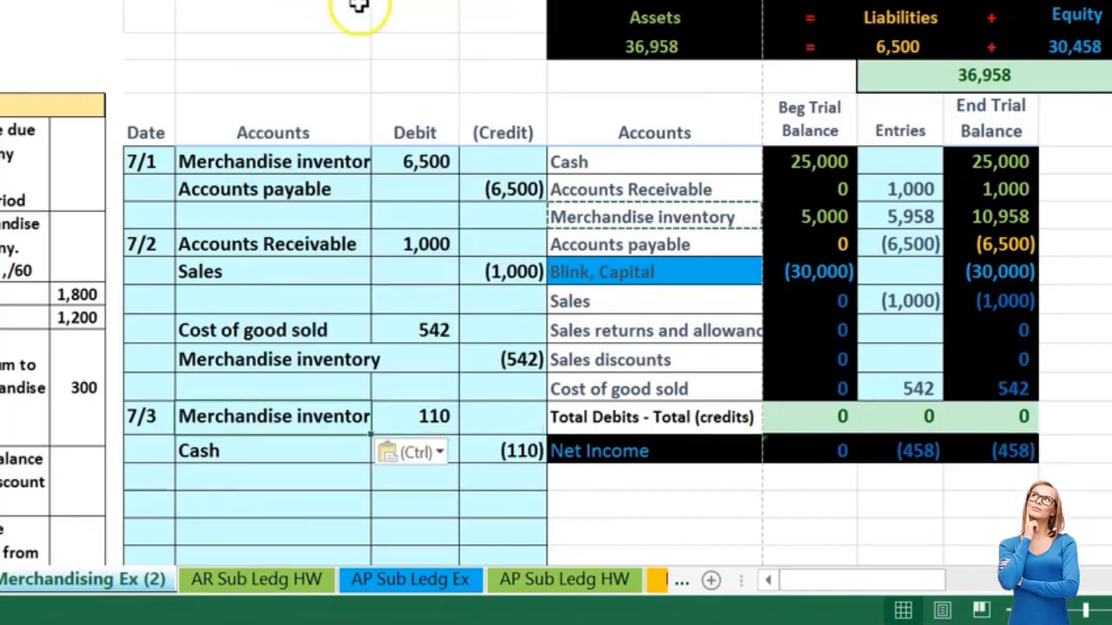